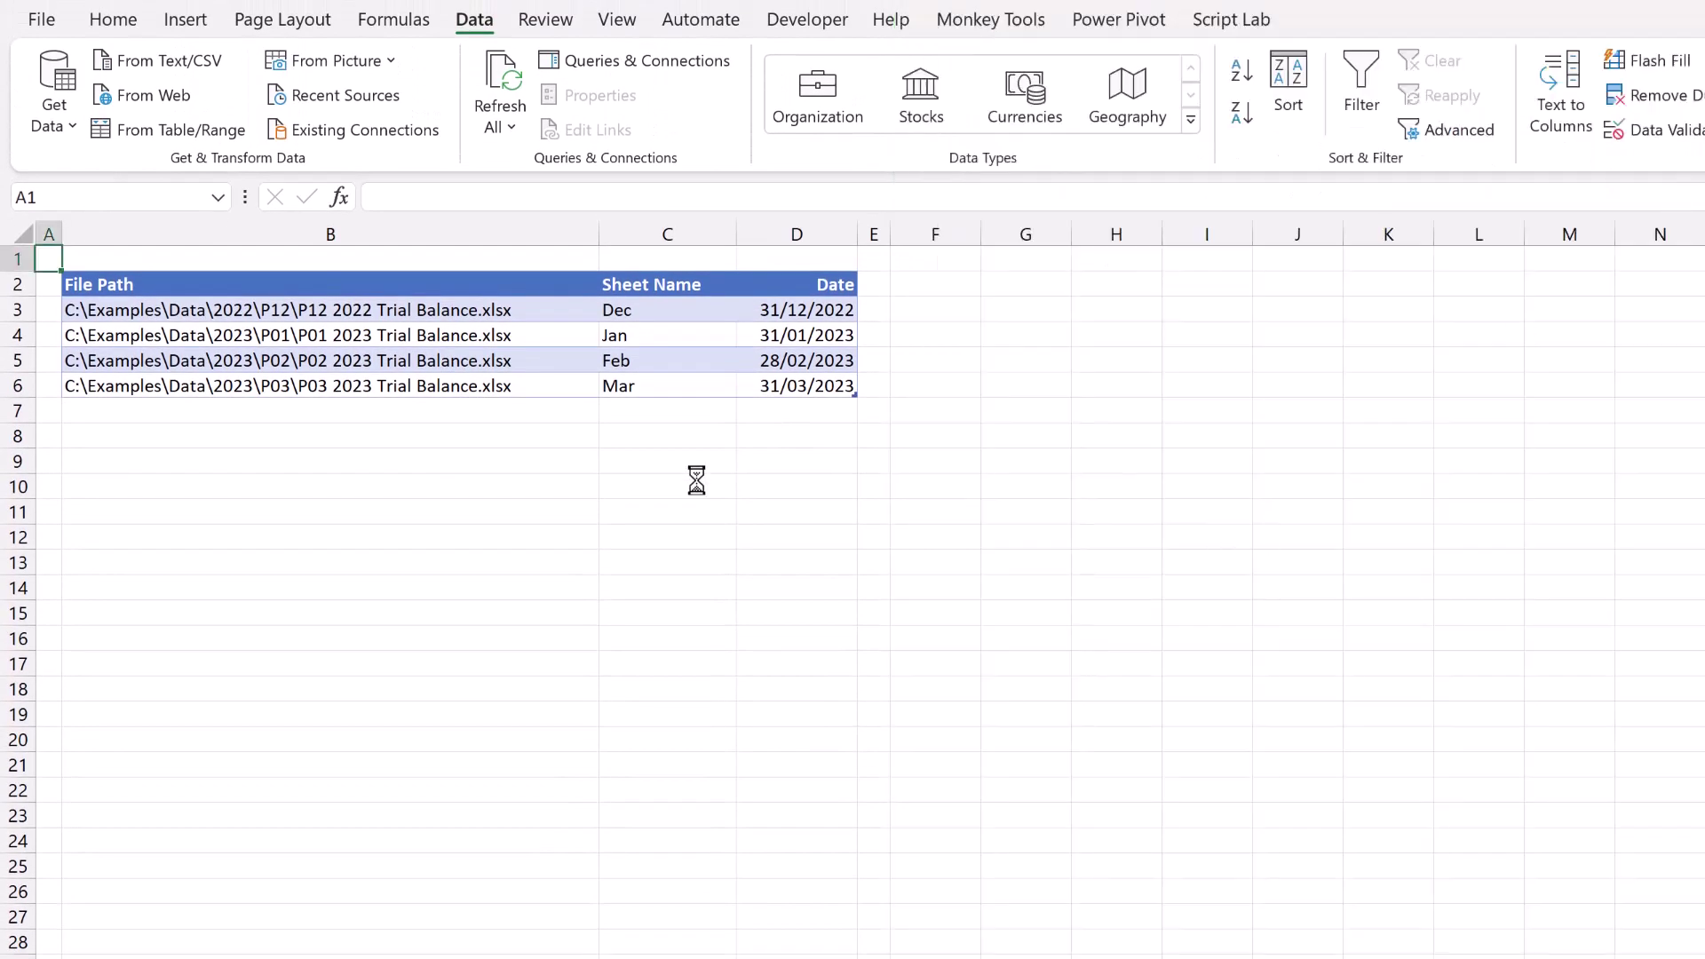
Change the SourceFiles Date column type to Date, replacing the existing datetime conversion
{"action": "left_click", "coordinate": [571, 336]}
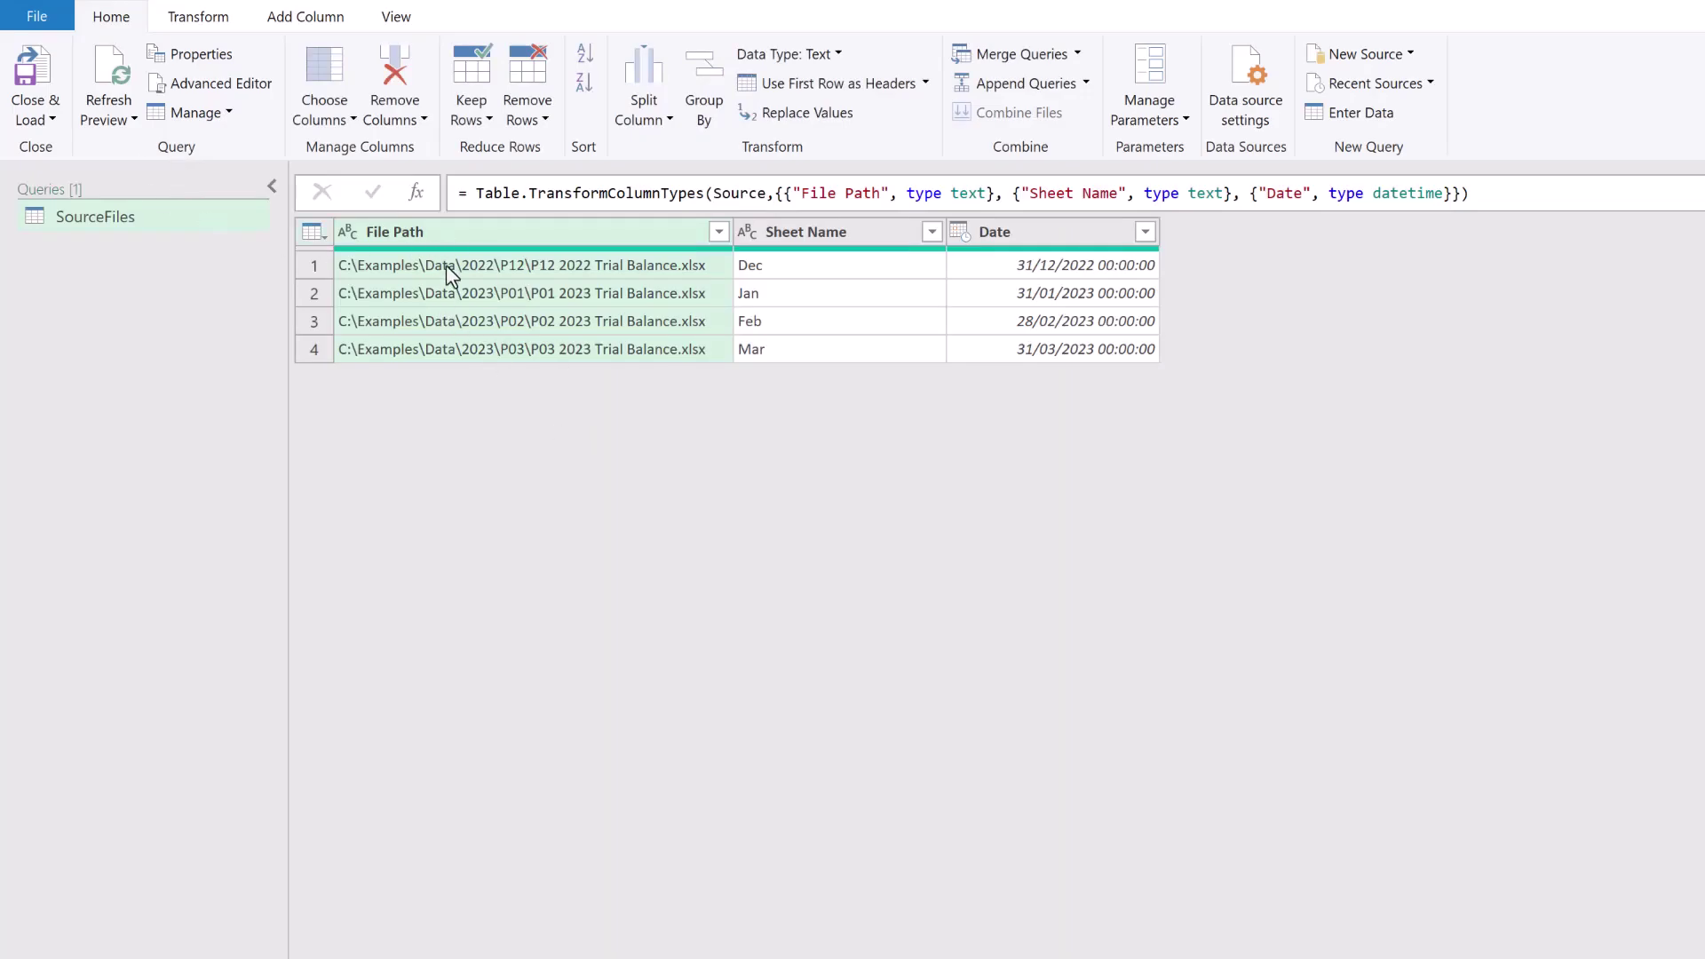
{"action": "left_click", "coordinate": [962, 232]}
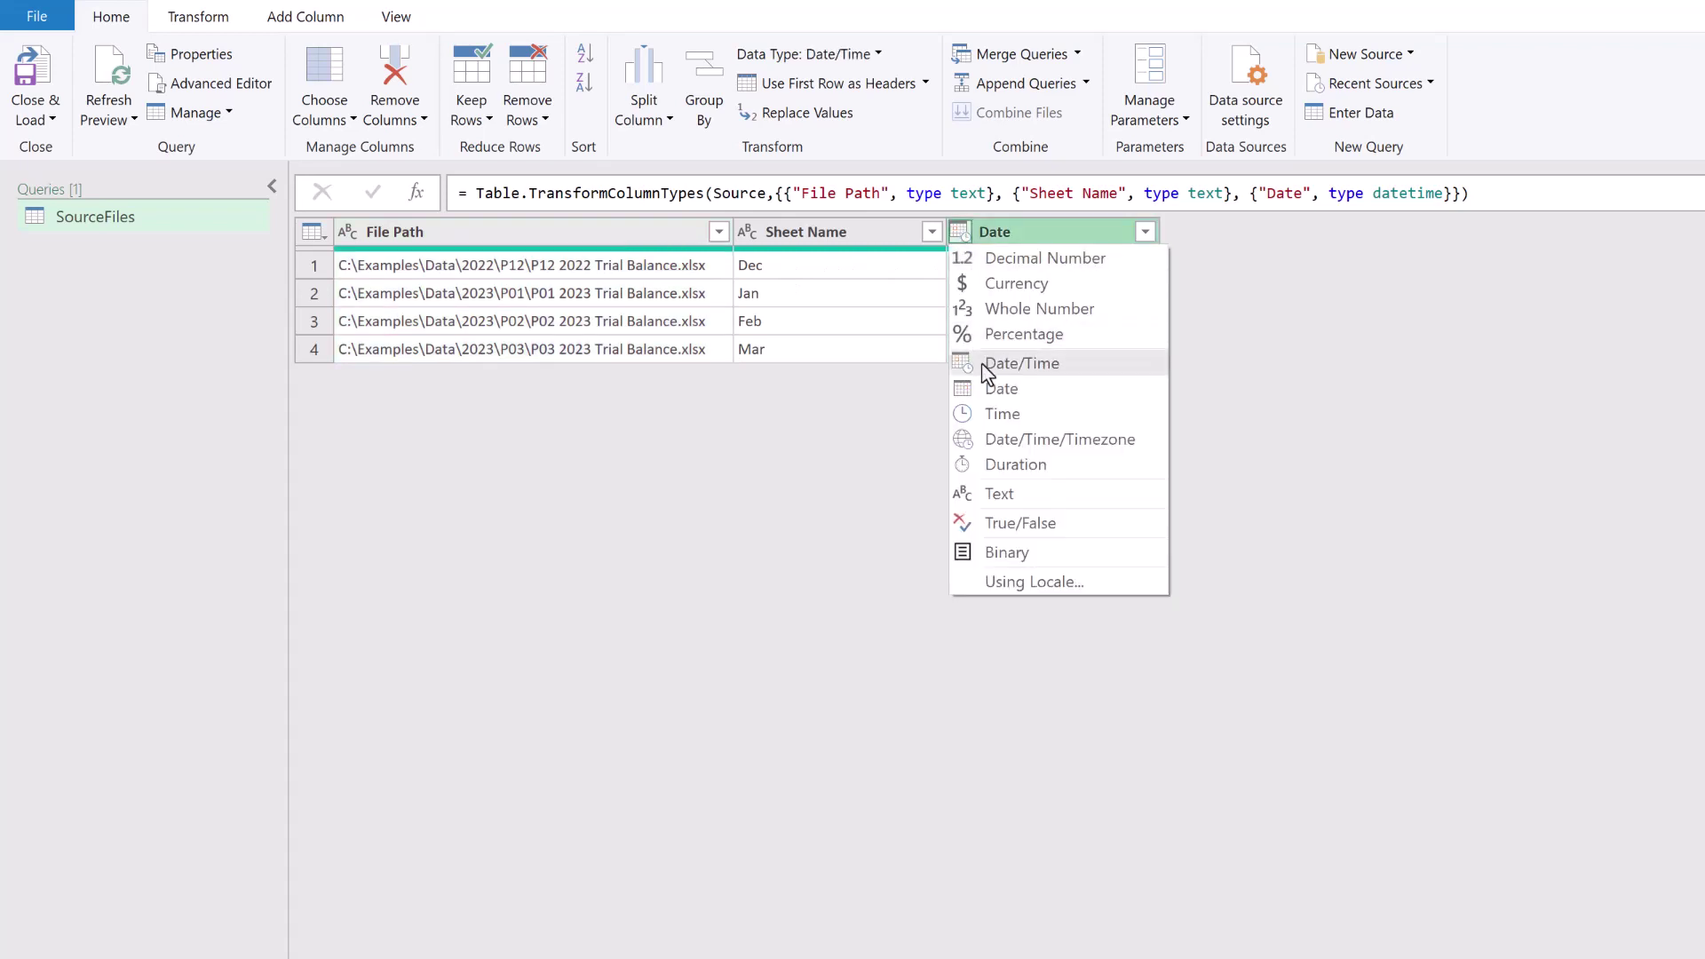
{"action": "left_click", "coordinate": [999, 384]}
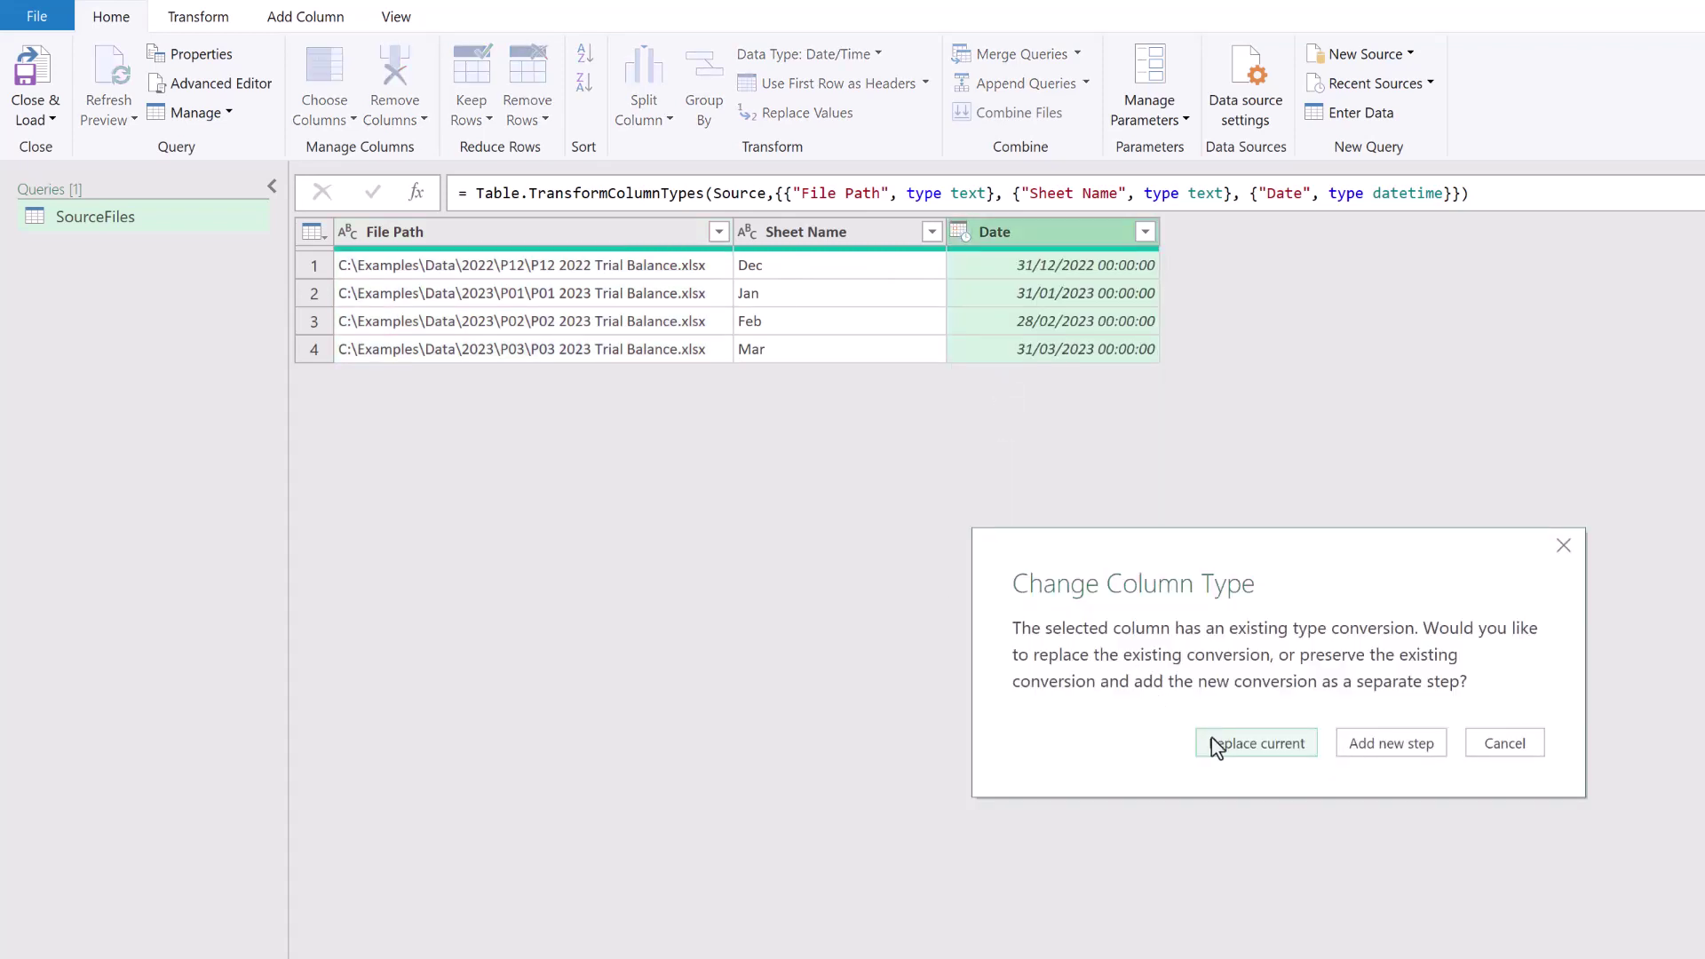
{"action": "left_click", "coordinate": [1232, 745]}
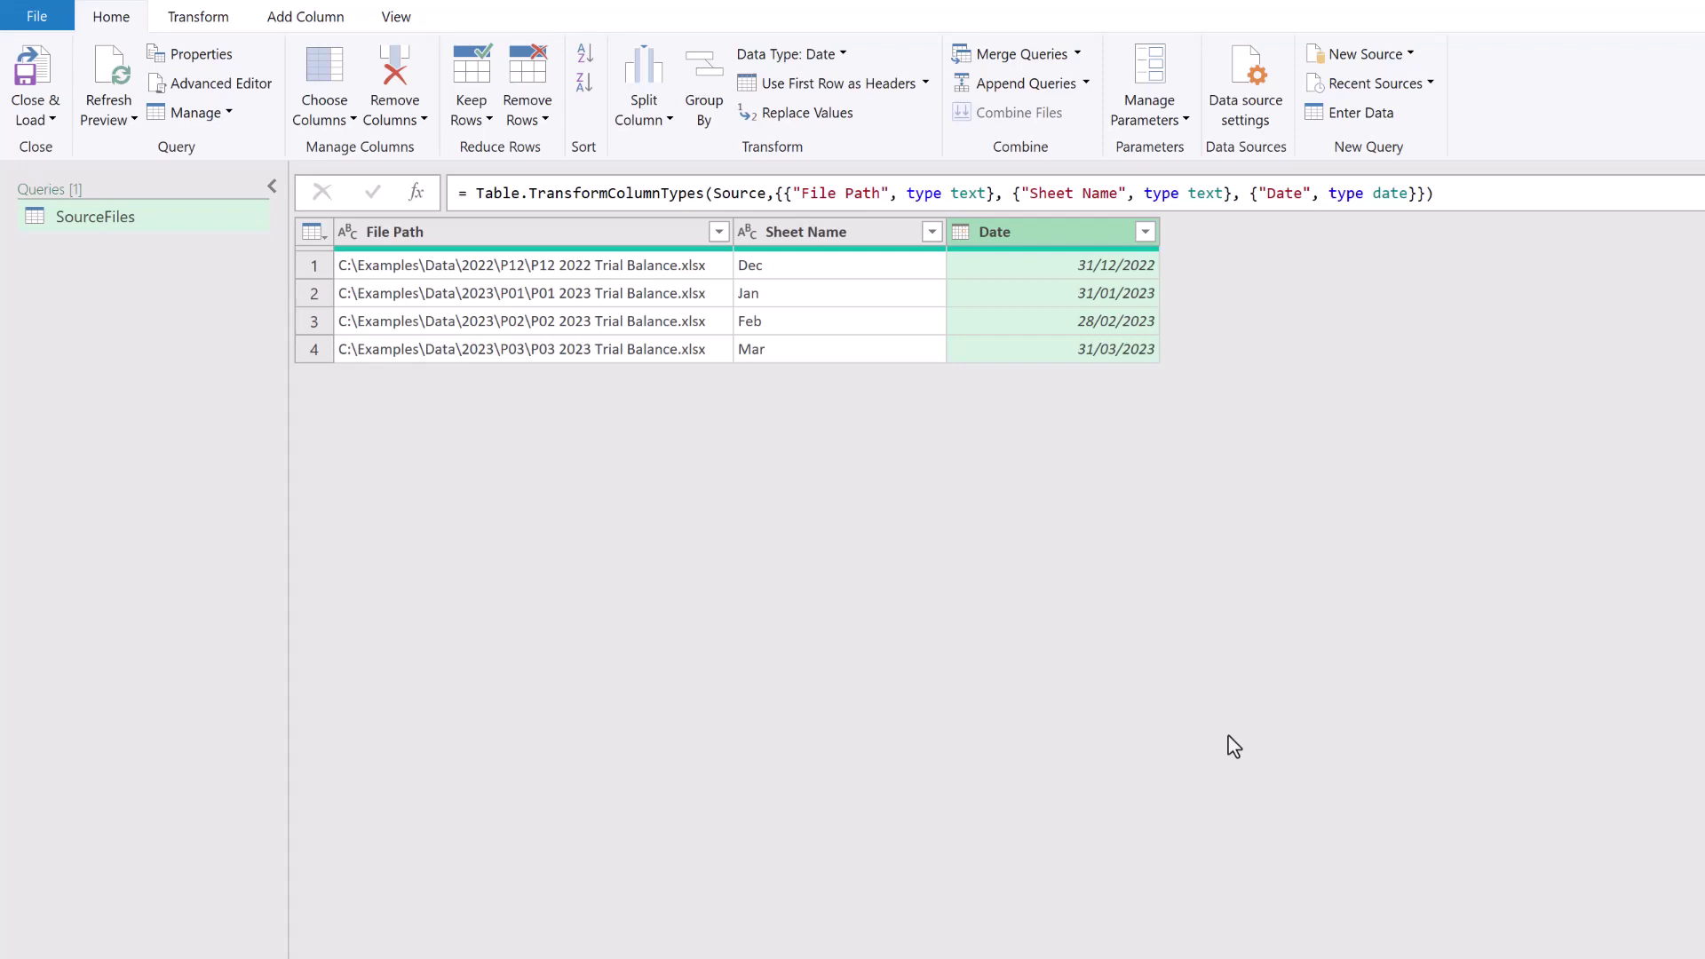
Start a new Excel Workbook query from P12 2022 Trial Balance.xlsx and select its Dec sheet
{"action": "right_click", "coordinate": [123, 331]}
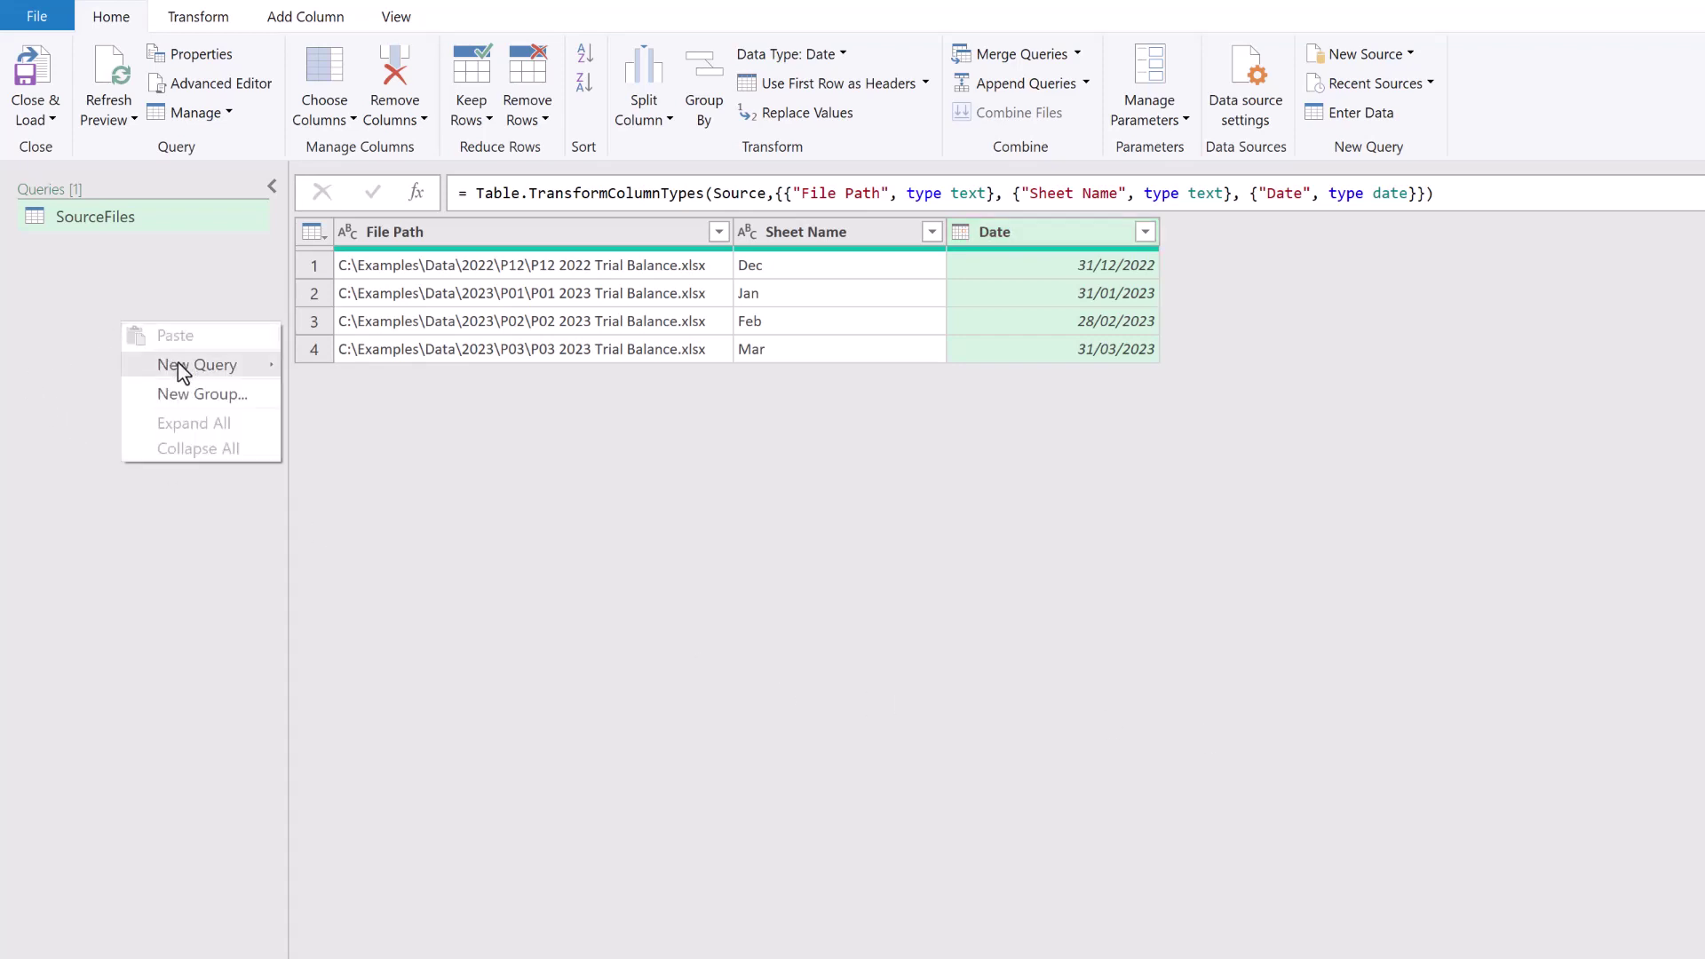
{"action": "mouse_move", "coordinate": [184, 364]}
{"action": "mouse_move", "coordinate": [355, 369]}
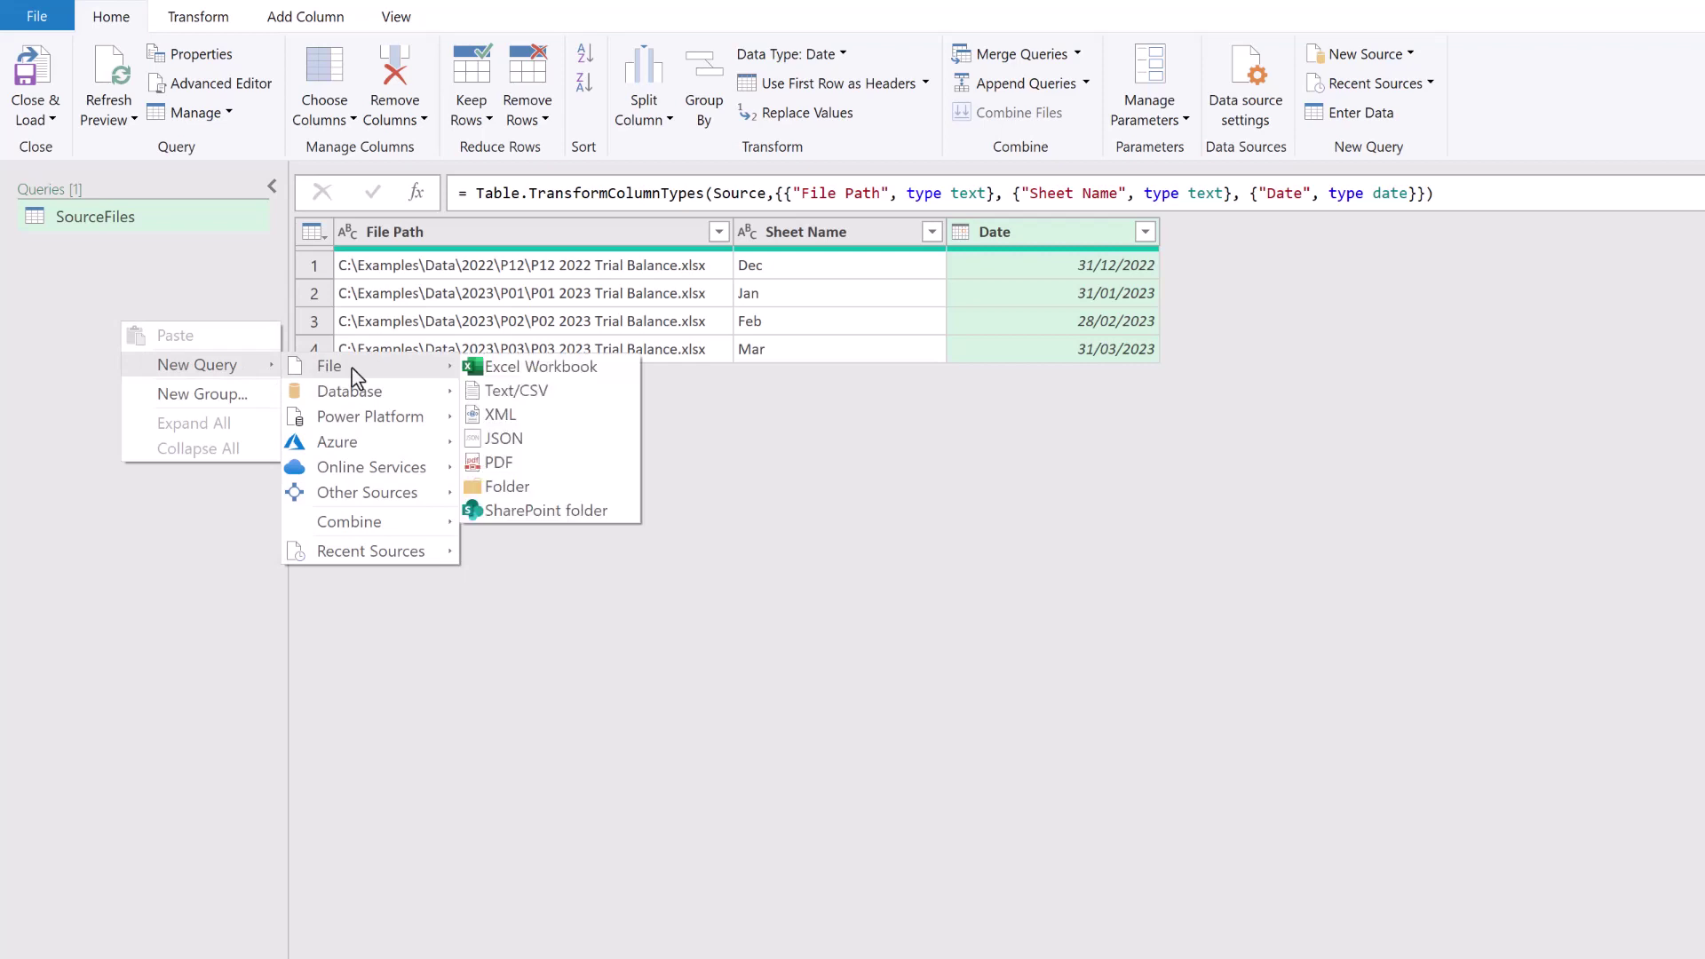
{"action": "left_click", "coordinate": [556, 375]}
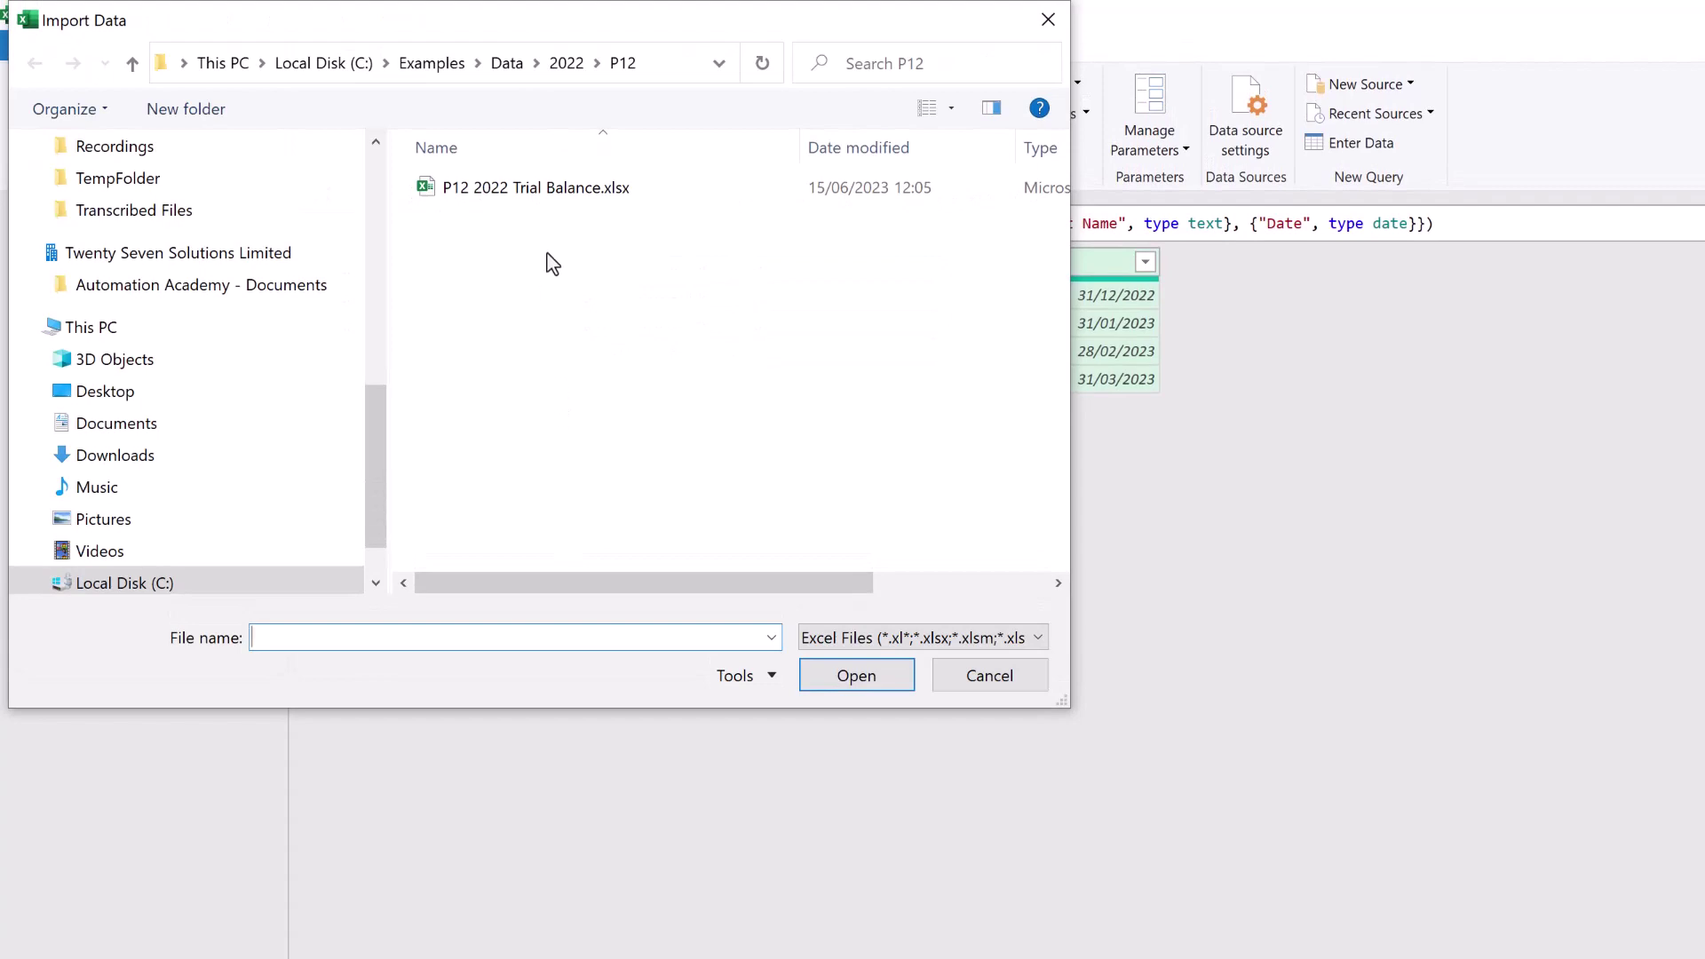
{"action": "left_click", "coordinate": [544, 192]}
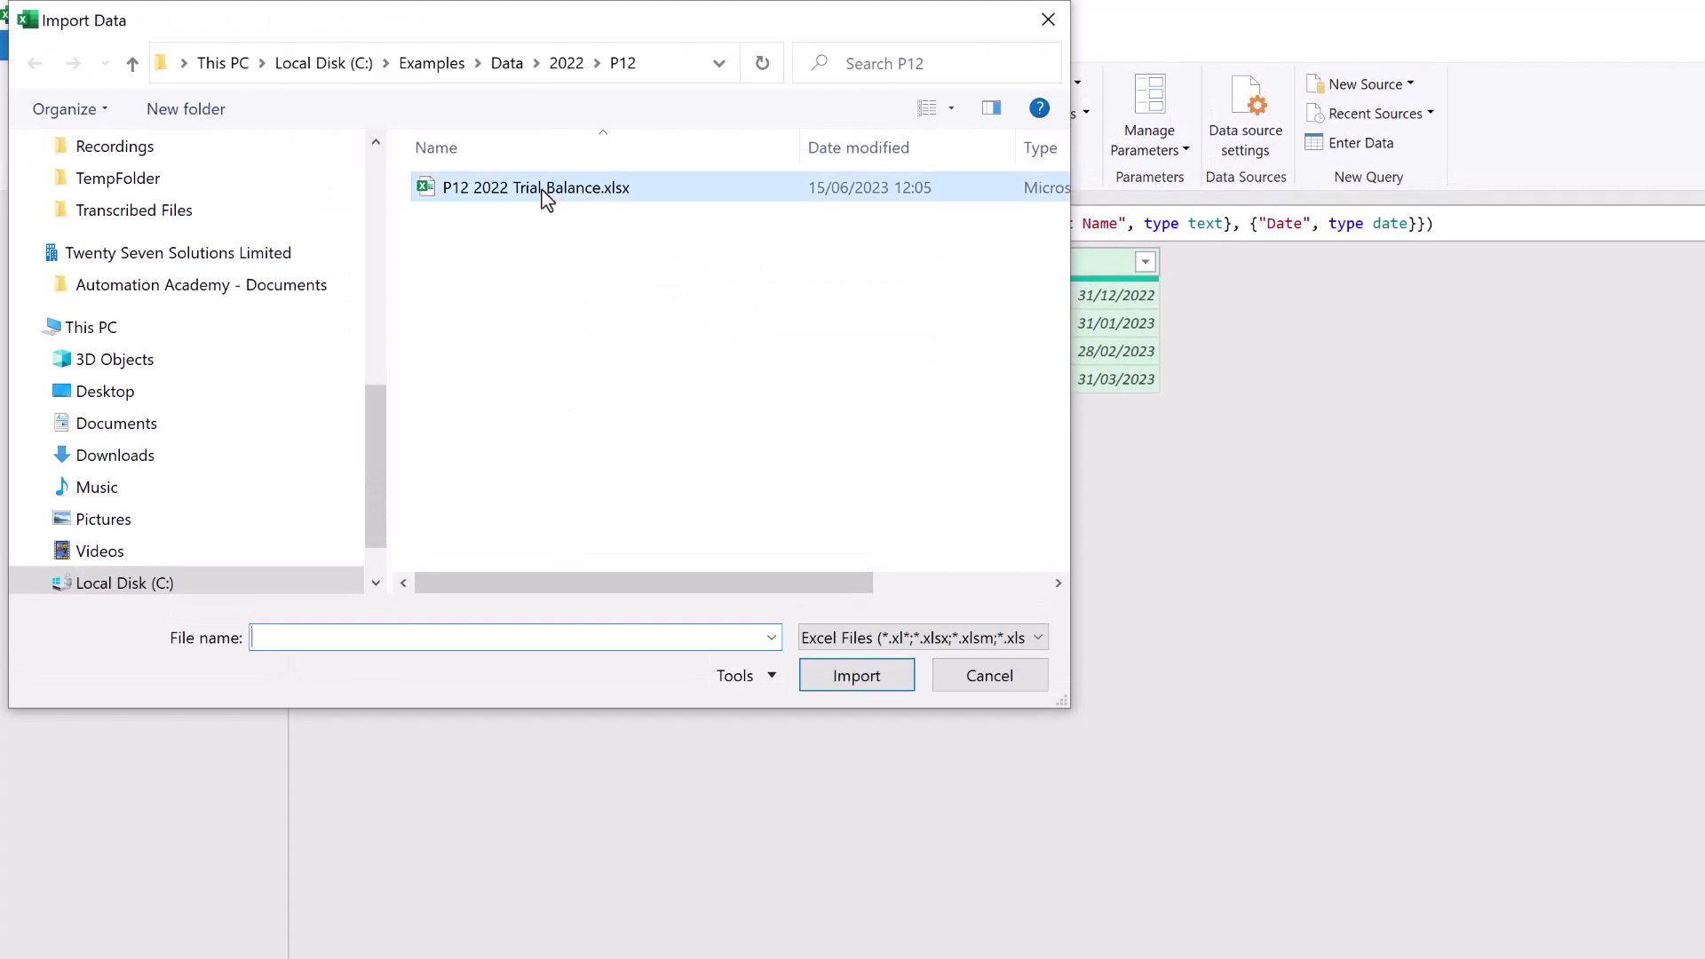
{"action": "left_click", "coordinate": [837, 677]}
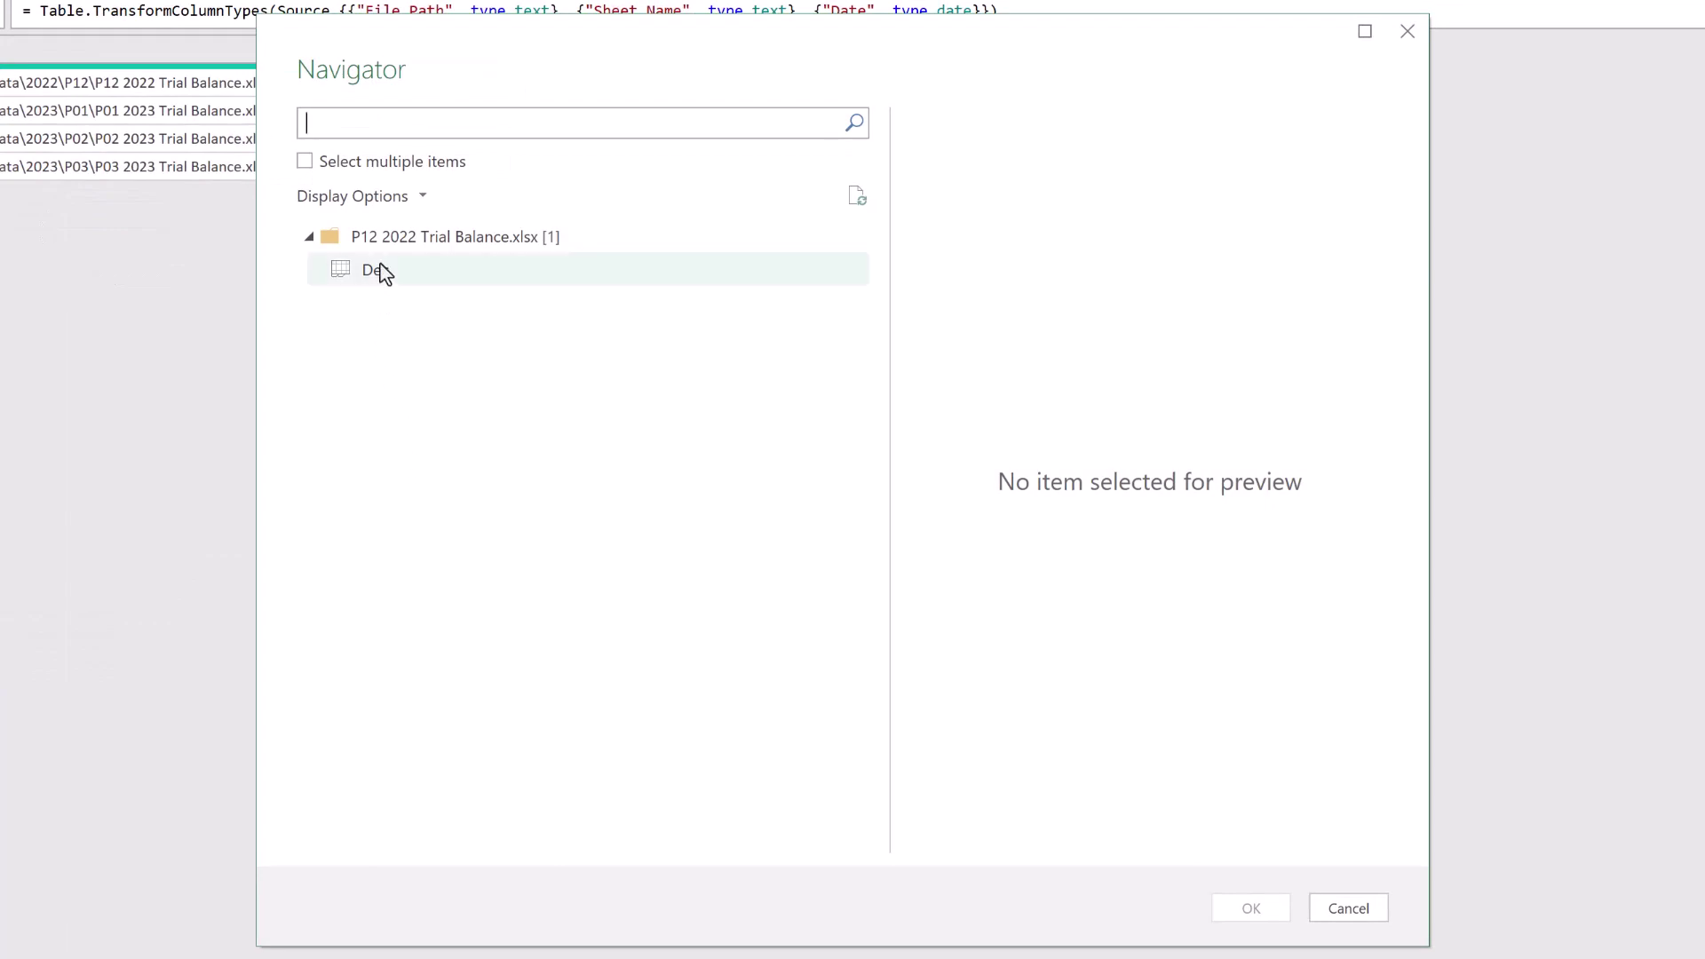
{"action": "left_click", "coordinate": [376, 270]}
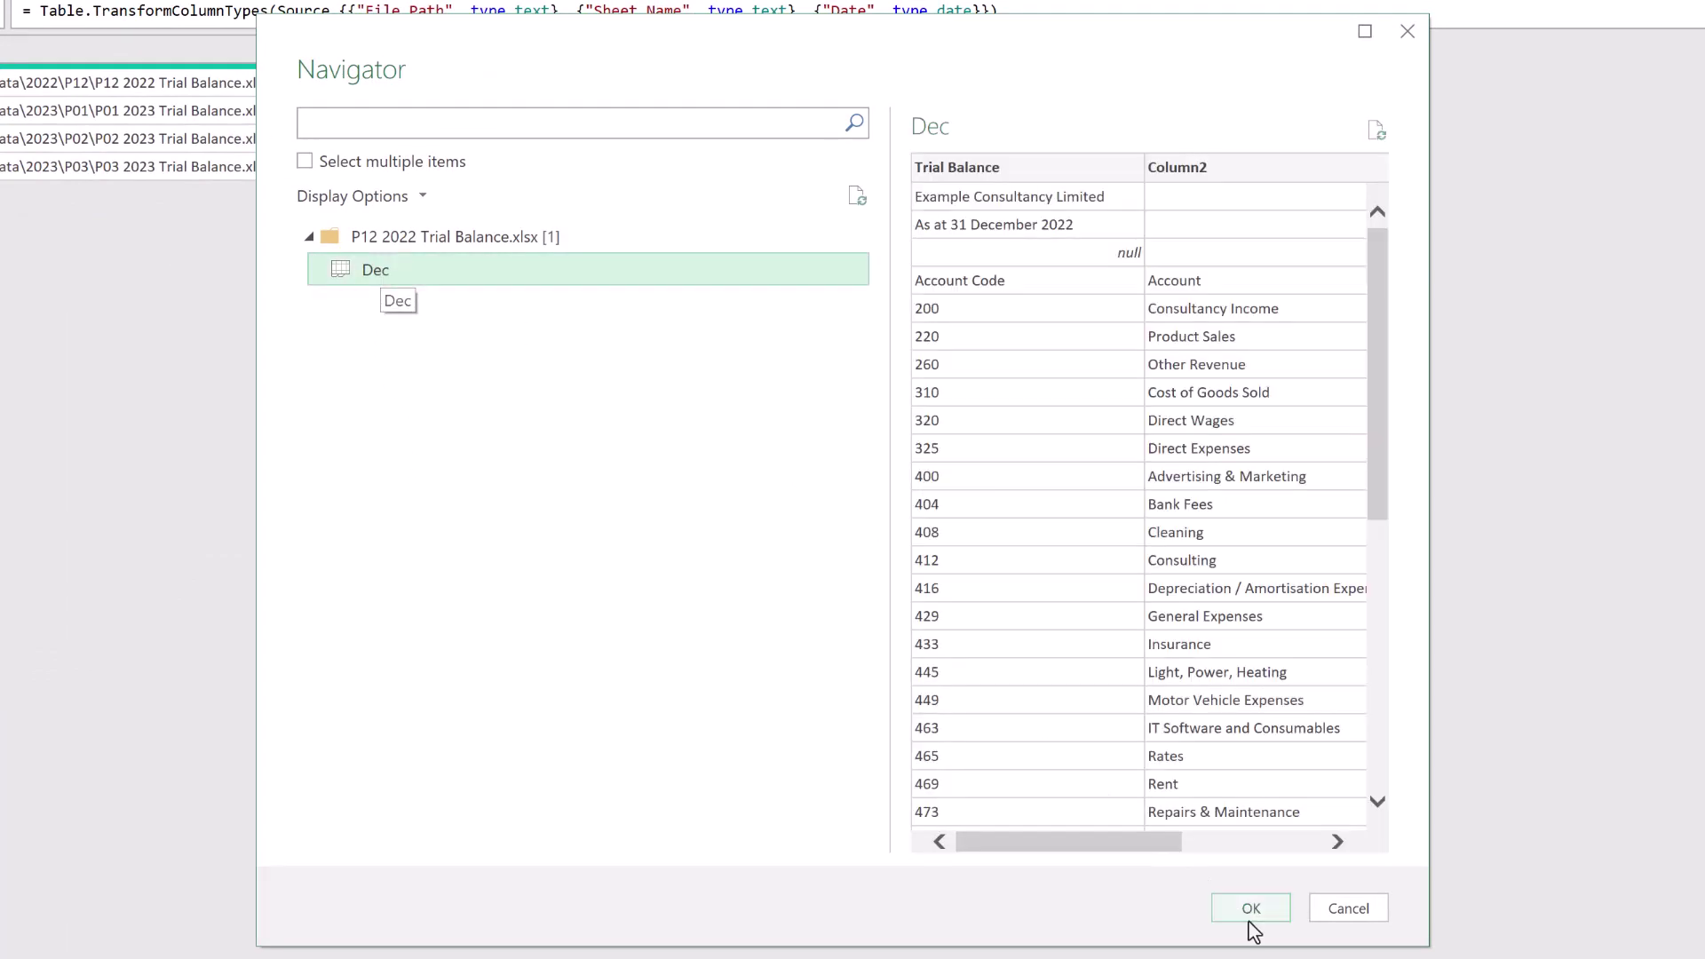
{"action": "left_click", "coordinate": [1251, 908]}
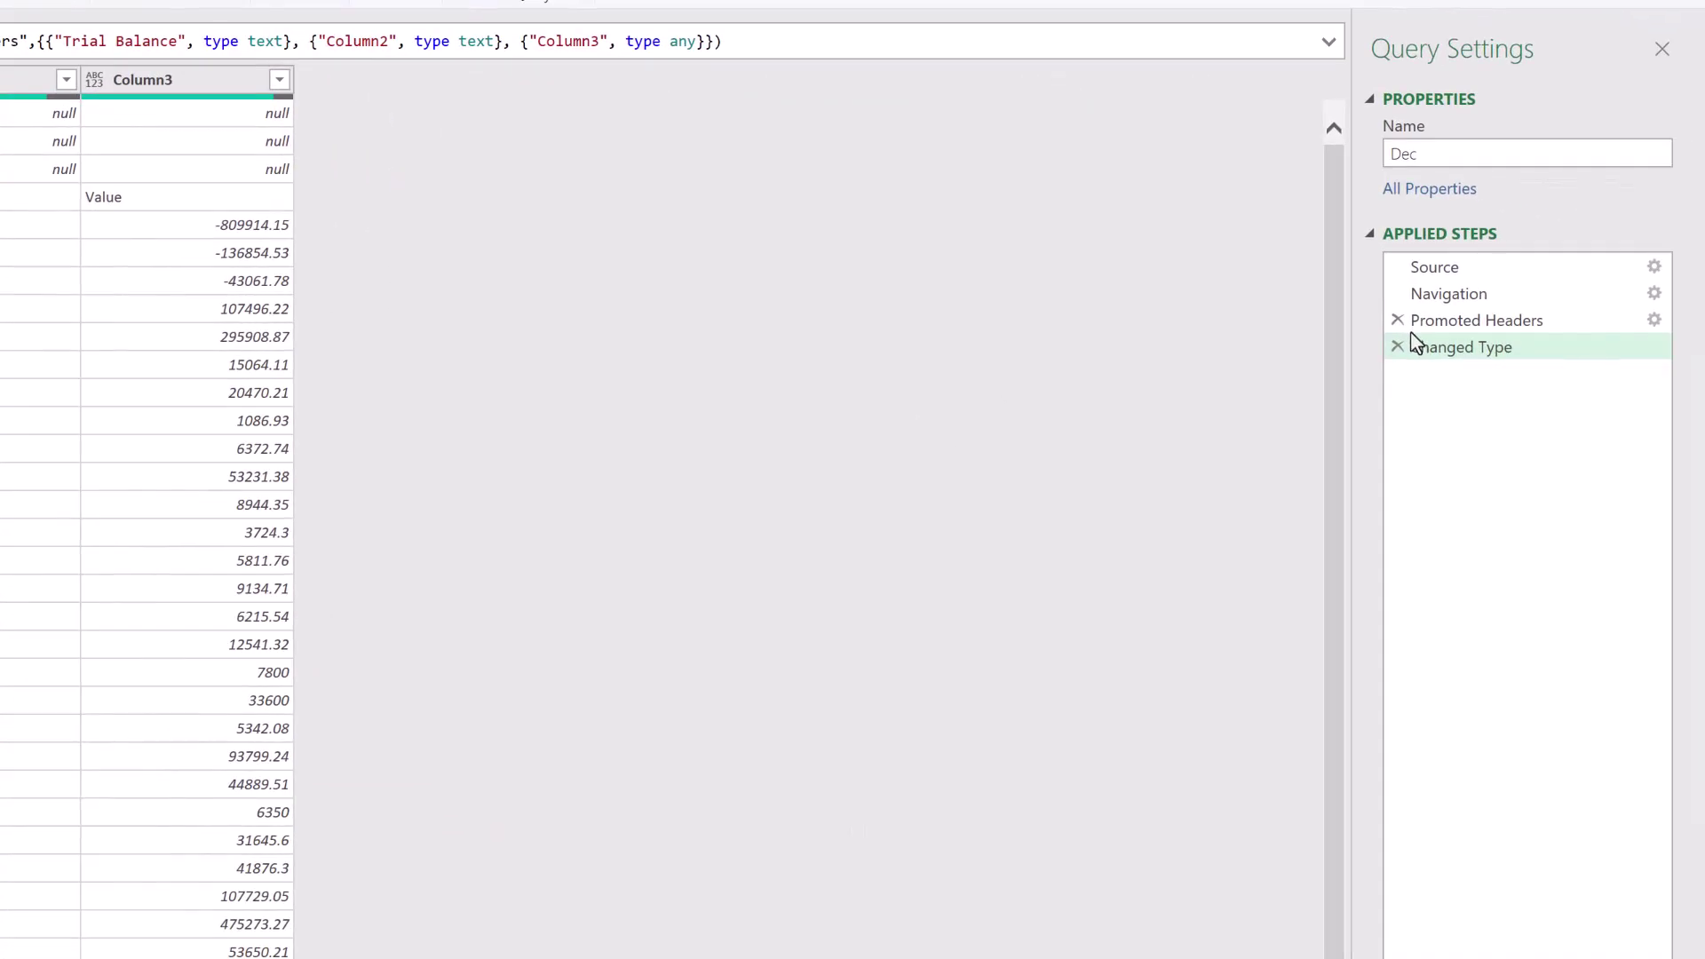
Delete the automatic Changed Type and Promoted Headers steps, remove the top 4 rows, and promote headers
{"action": "left_click", "coordinate": [1398, 349]}
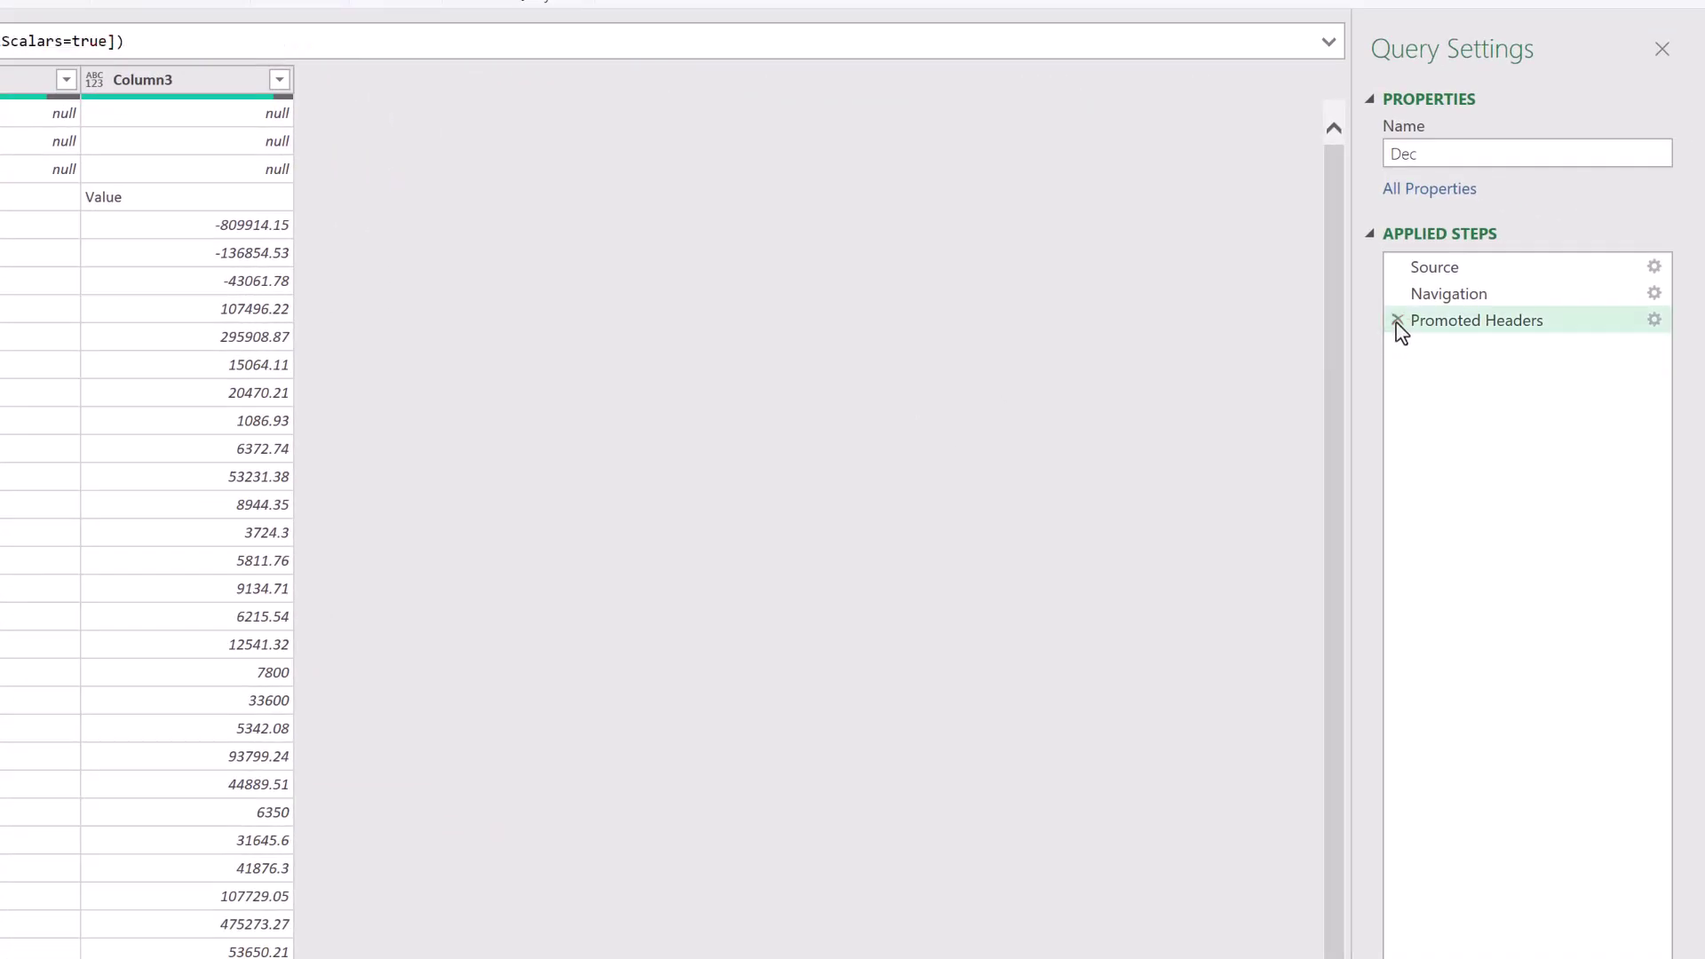
{"action": "left_click", "coordinate": [1490, 338]}
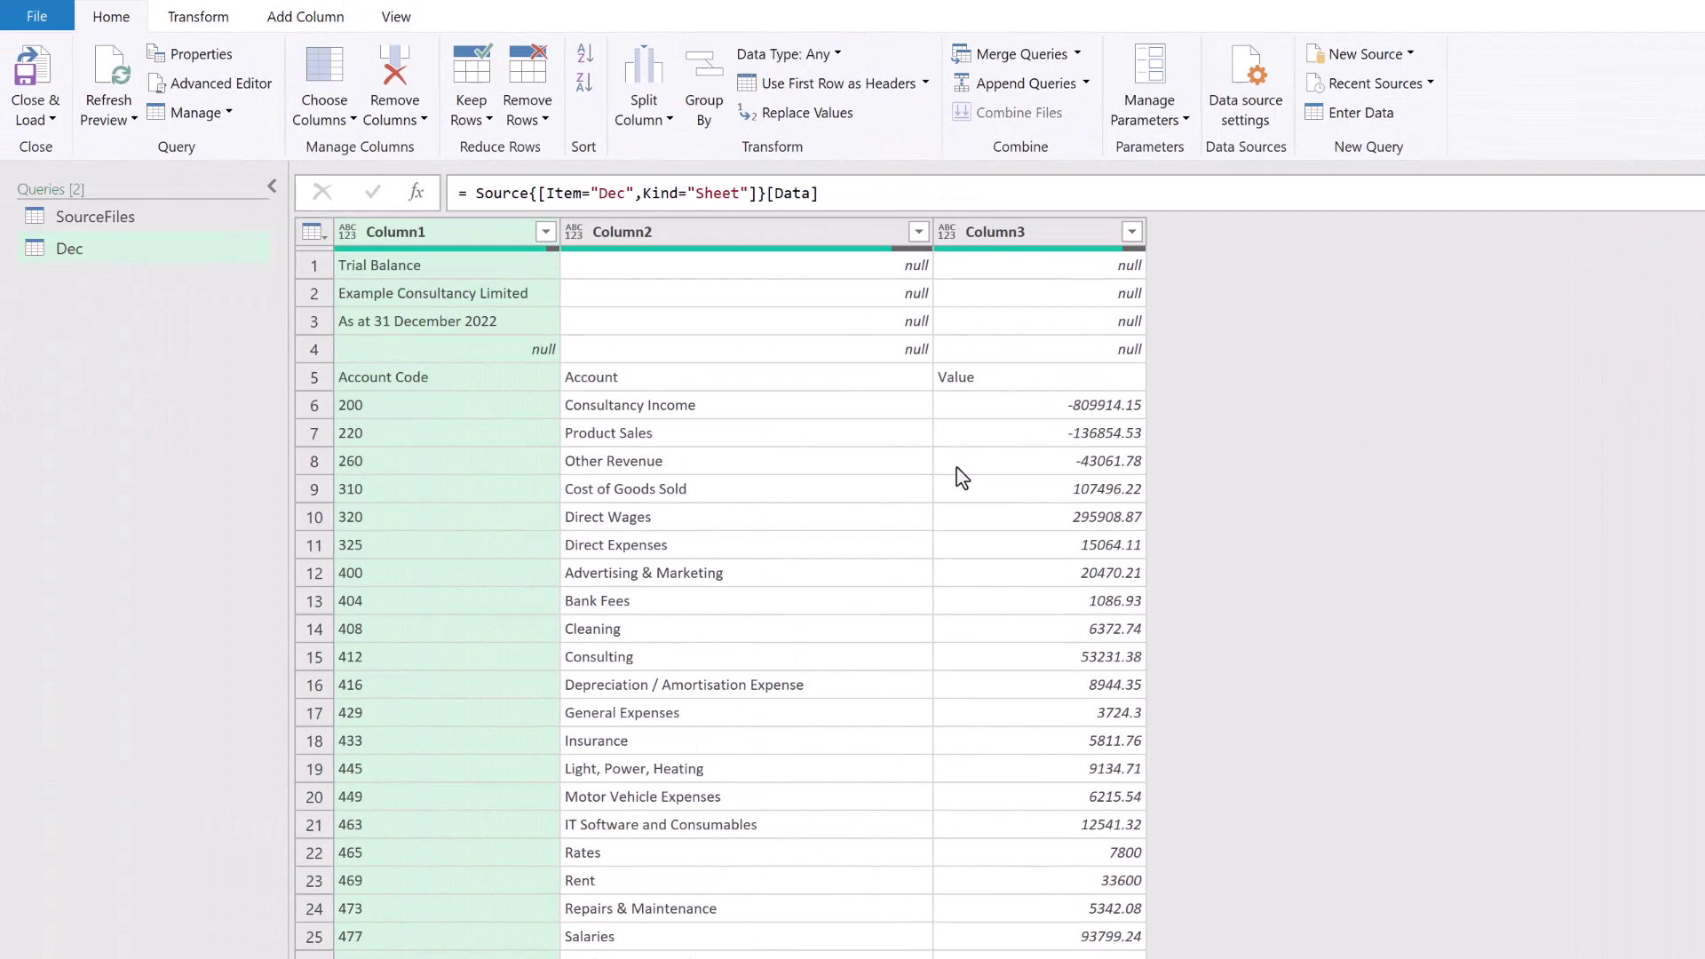
{"action": "left_click", "coordinate": [544, 121]}
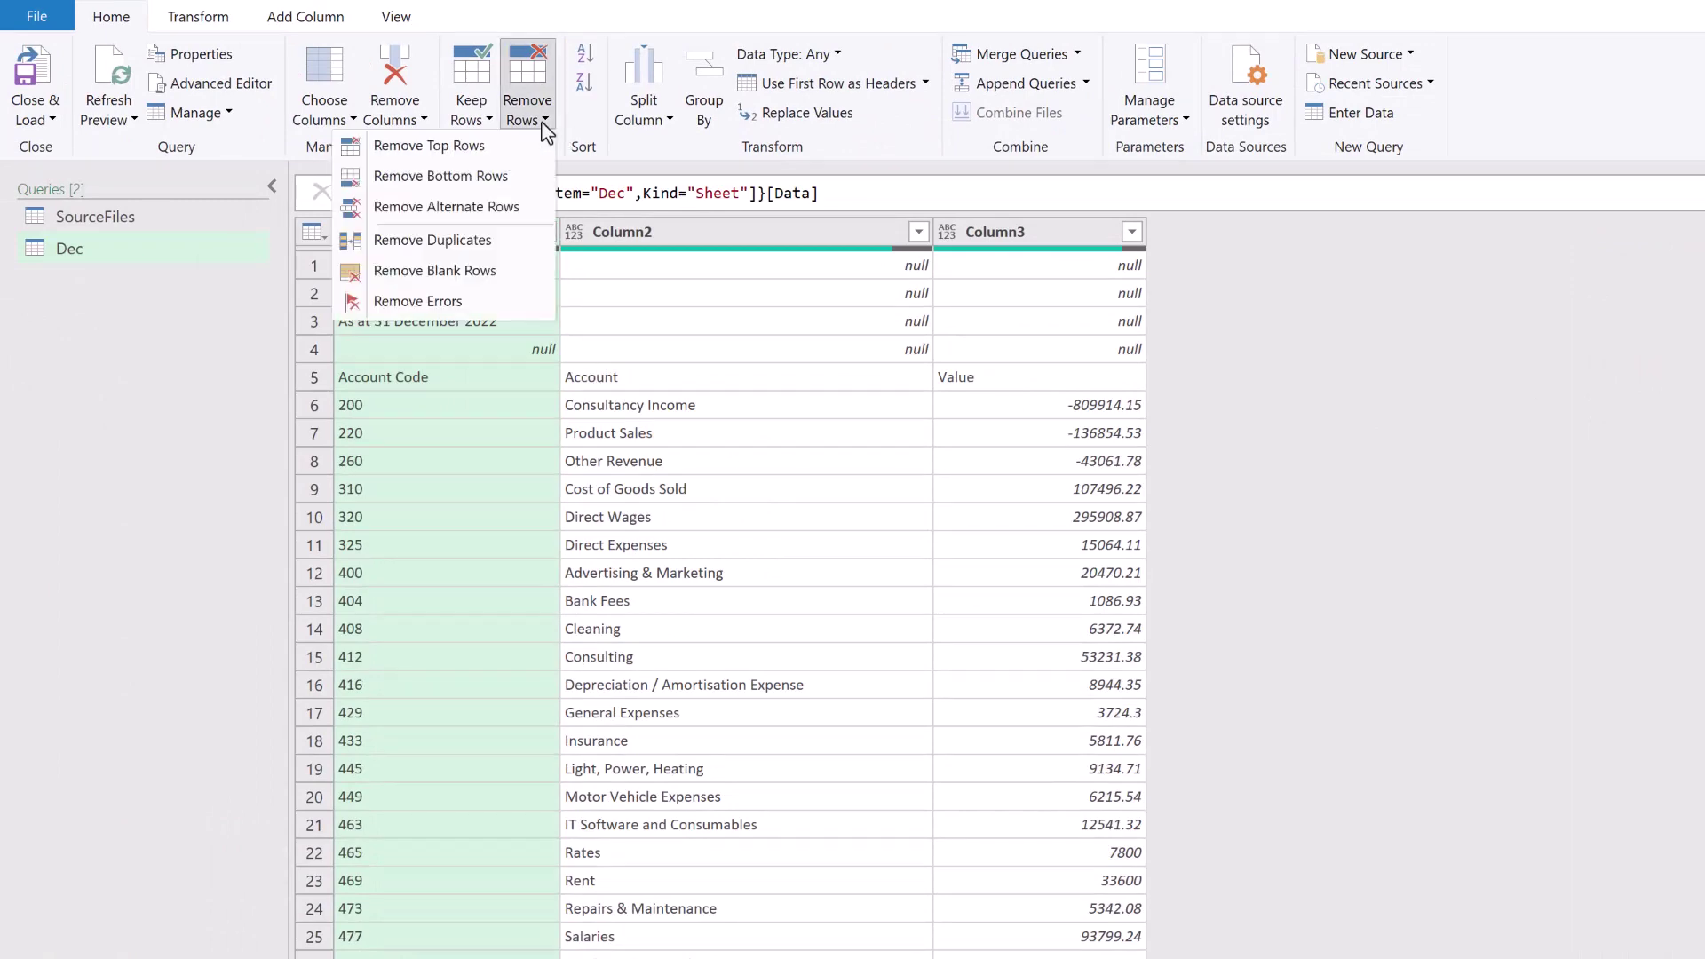
{"action": "left_click", "coordinate": [524, 144]}
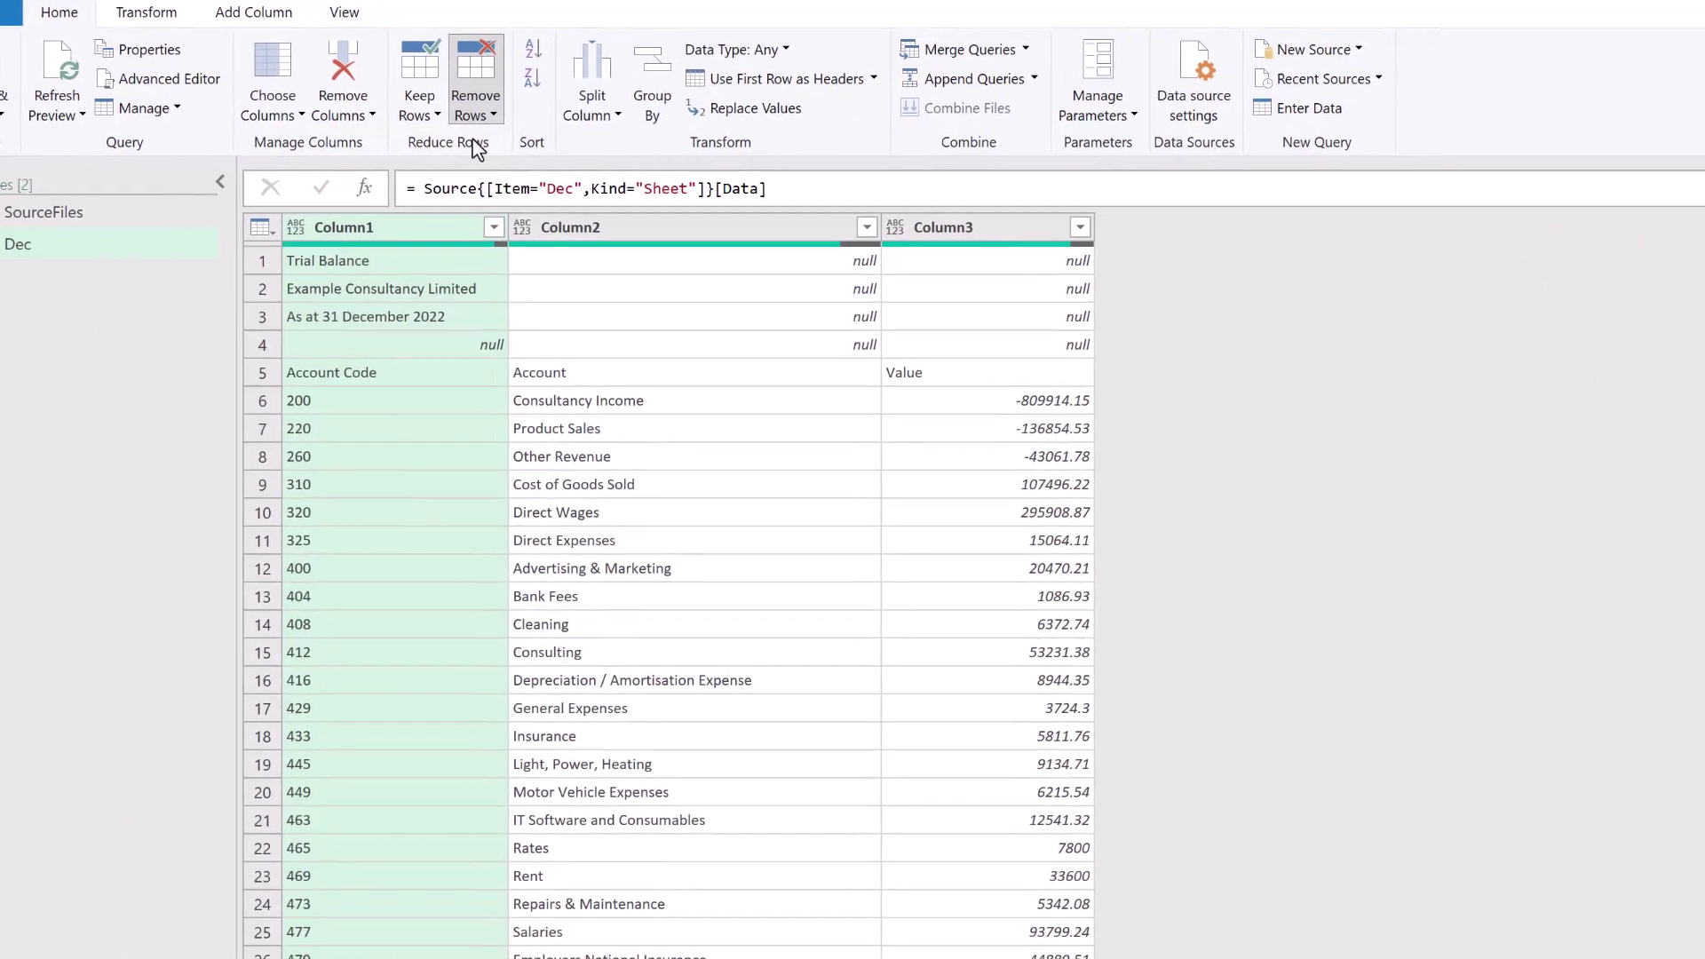
{"action": "type", "text": "4"}
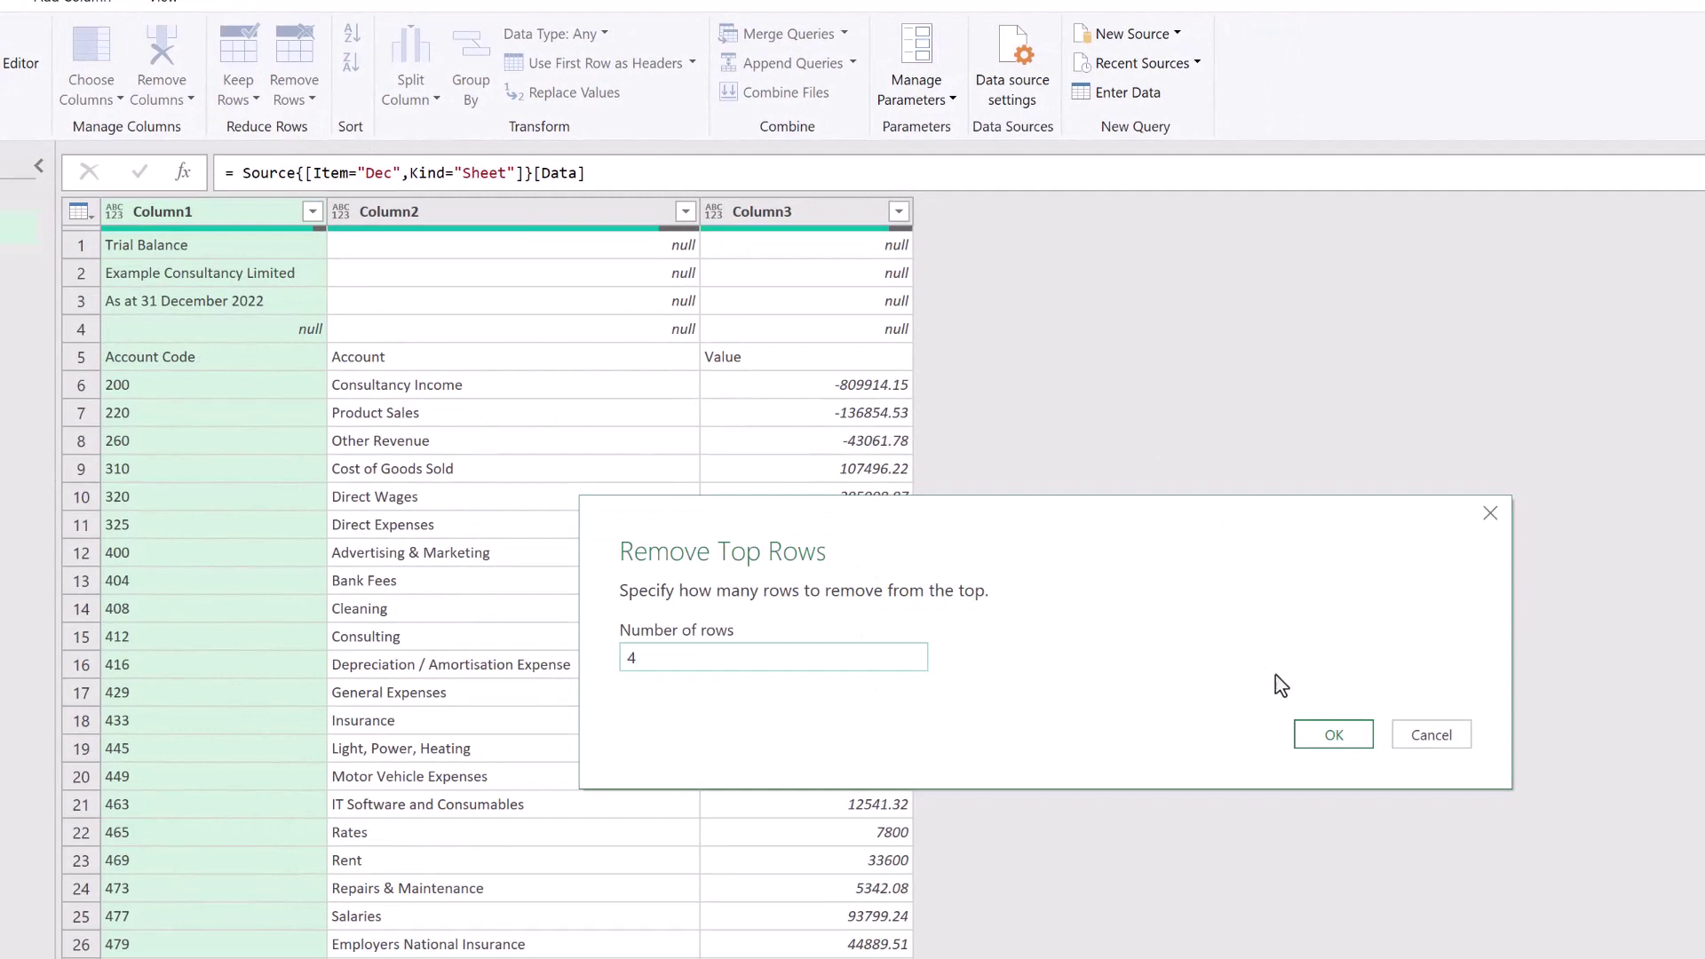
{"action": "left_click", "coordinate": [1332, 734]}
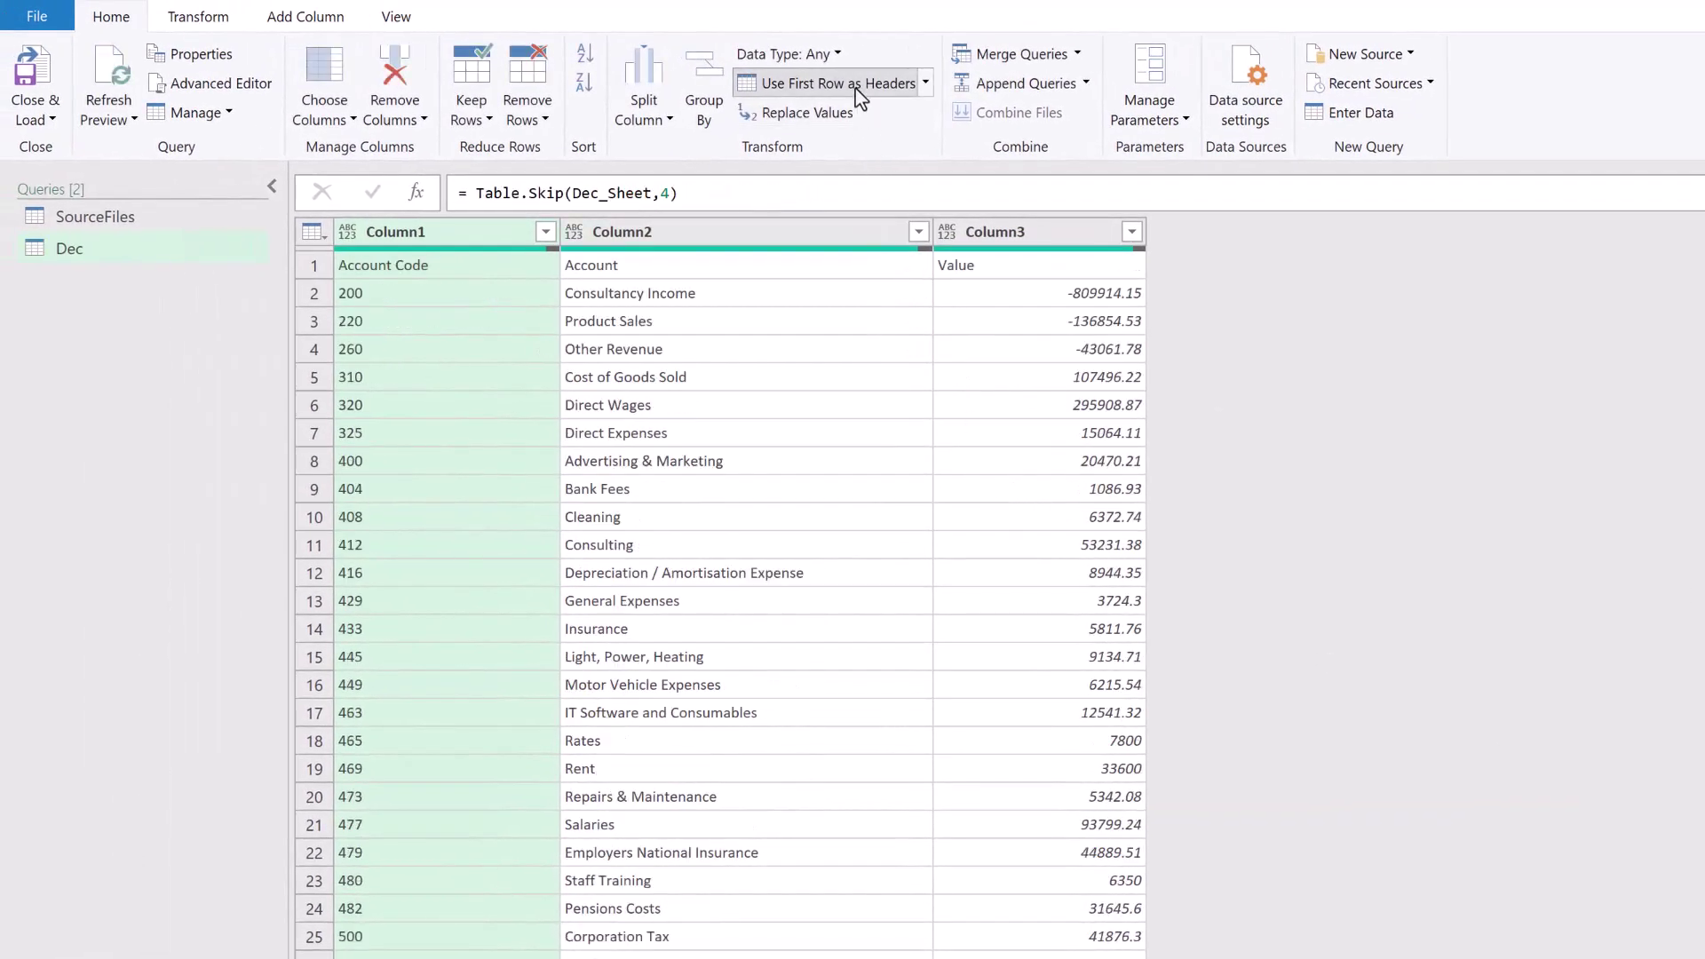
{"action": "left_click", "coordinate": [856, 87]}
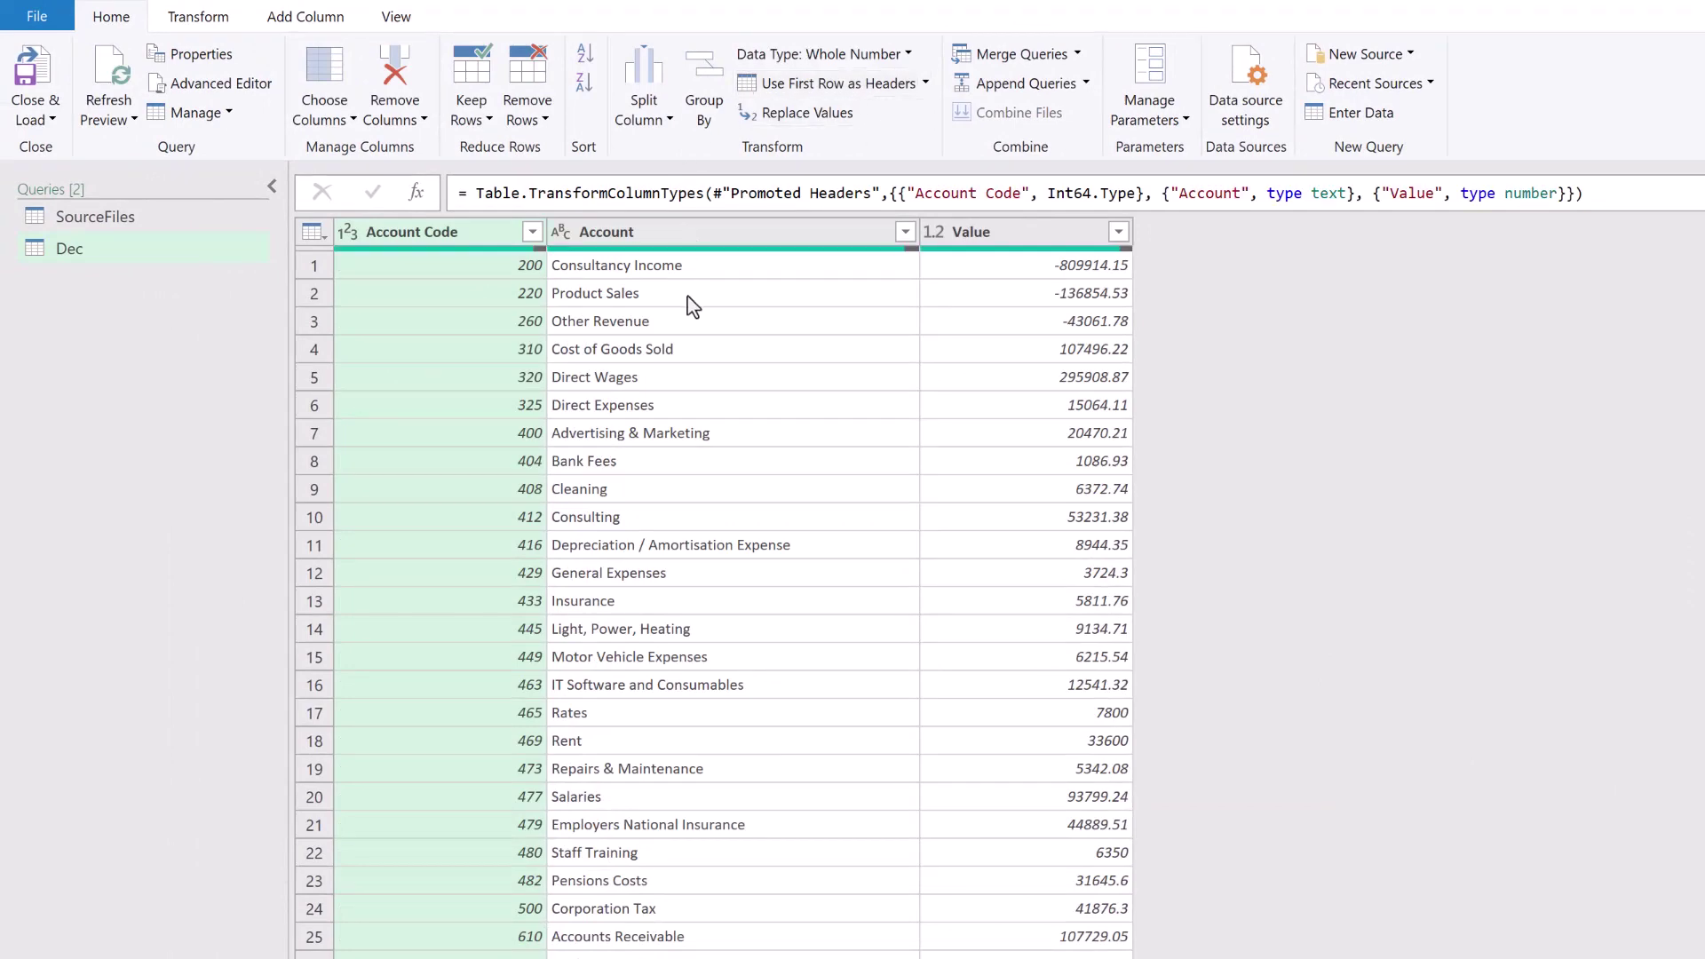
Filter out rows where Account Code is null
{"action": "scroll", "coordinate": [688, 608], "scroll_direction": "down", "scroll_amount": 2}
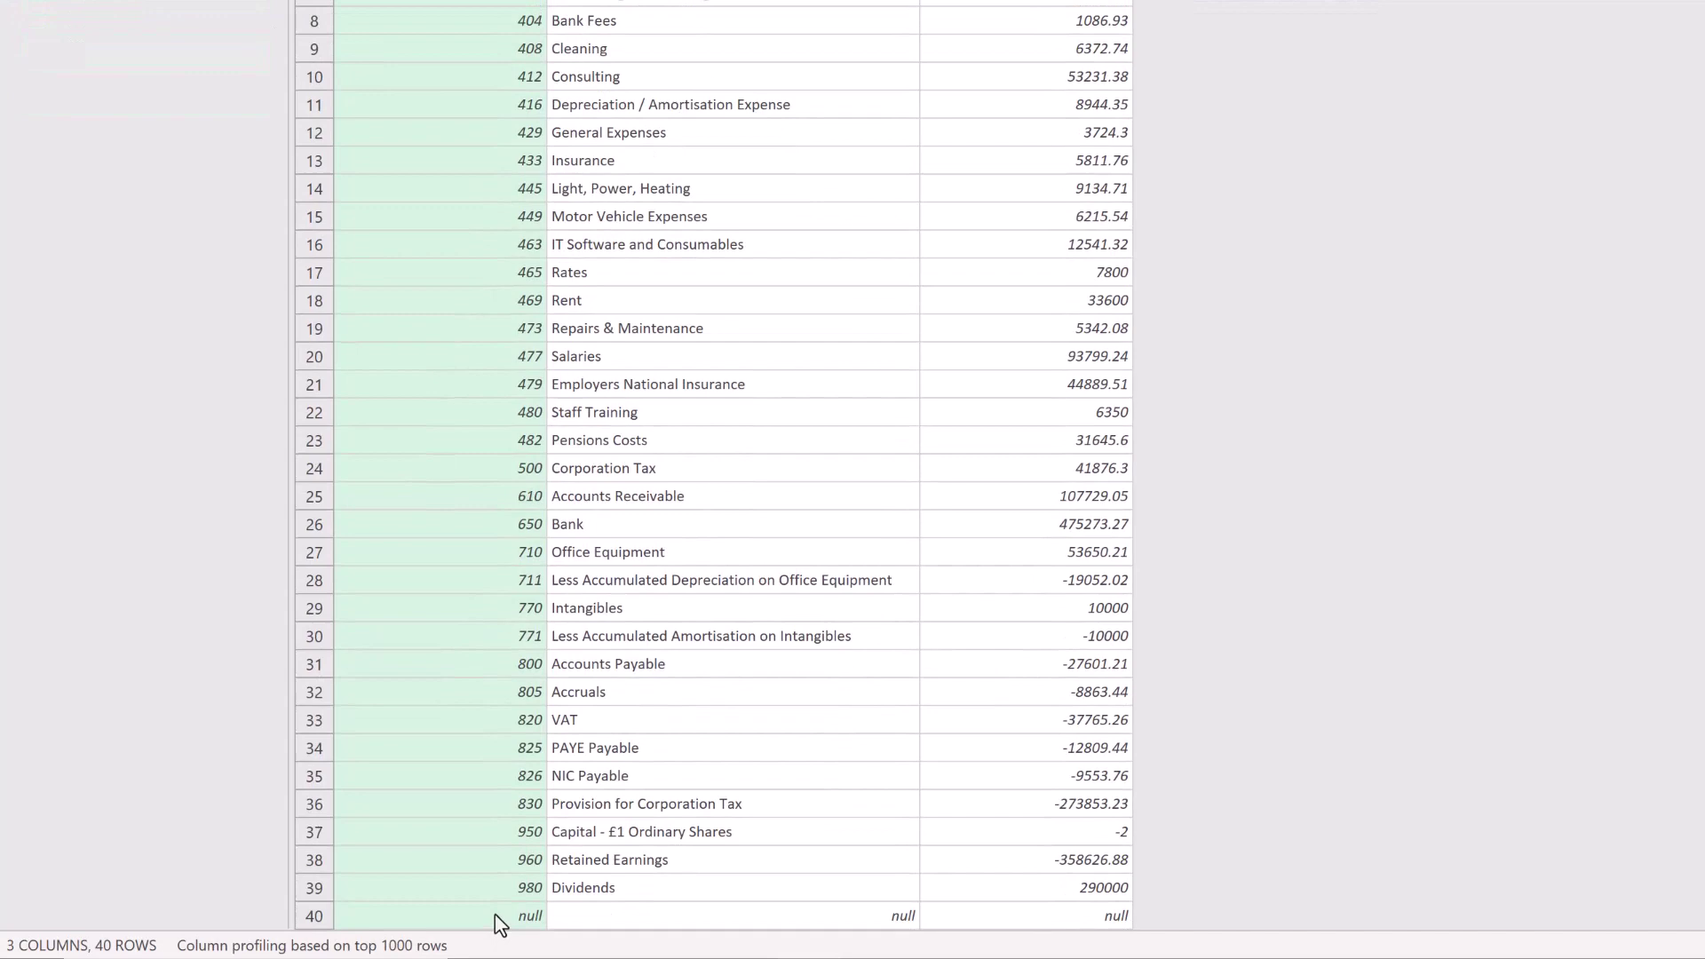
{"action": "right_click", "coordinate": [494, 913]}
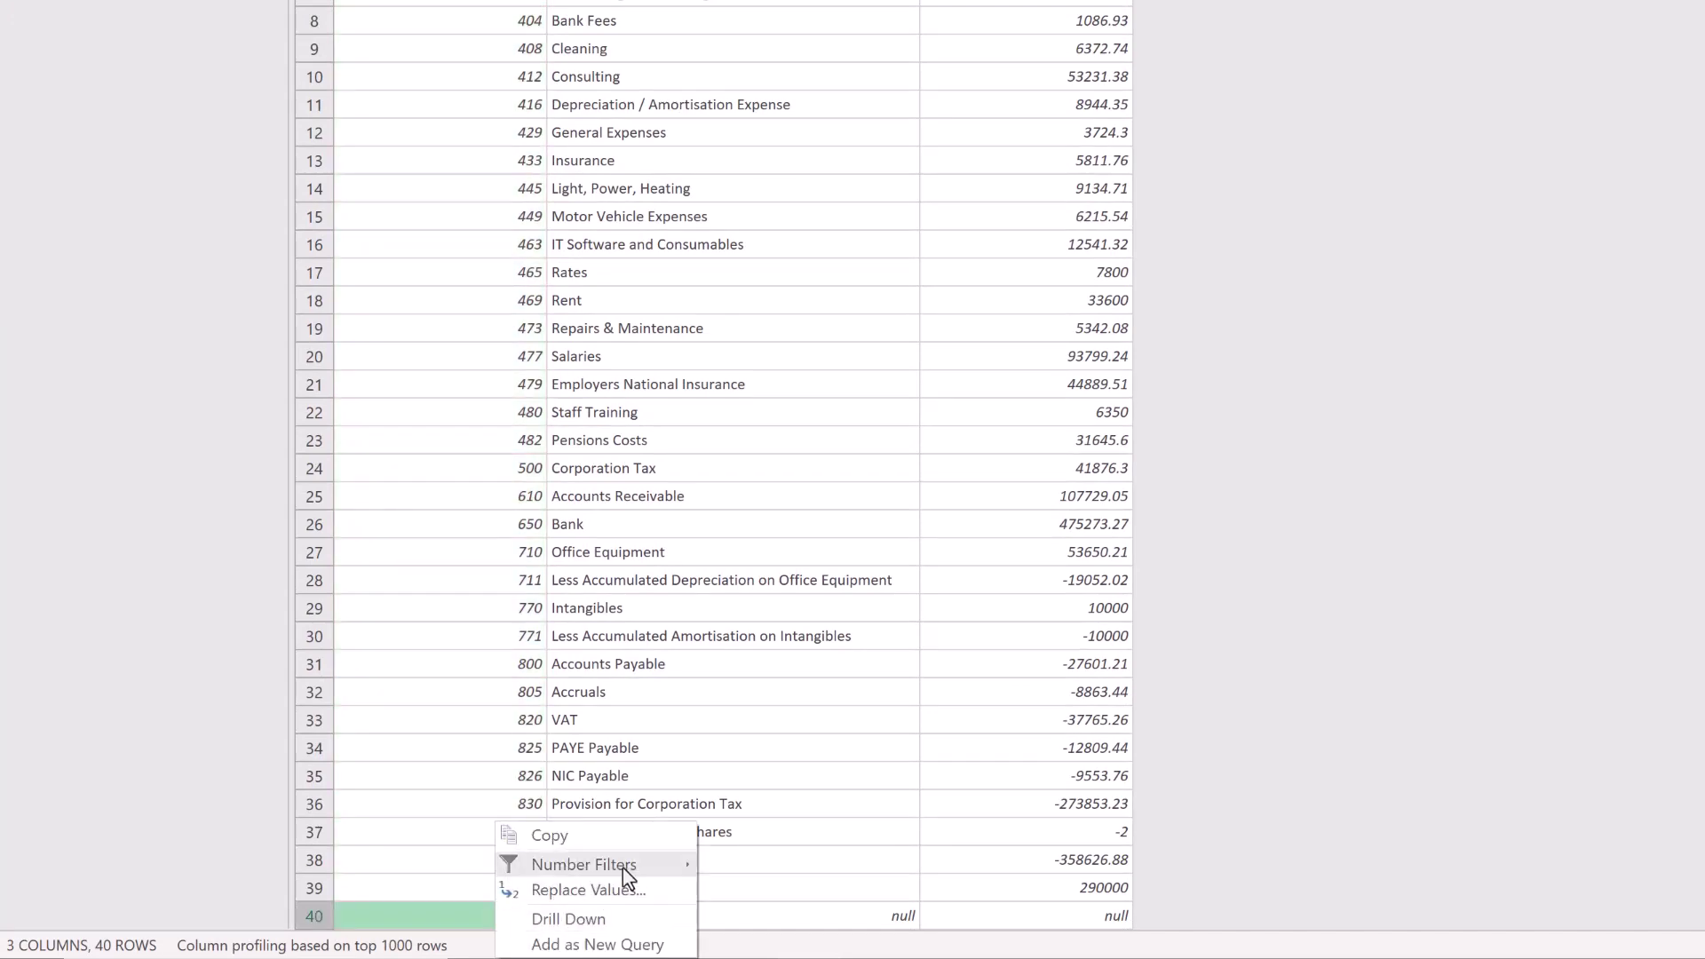
{"action": "mouse_move", "coordinate": [622, 867]}
{"action": "left_click", "coordinate": [782, 850]}
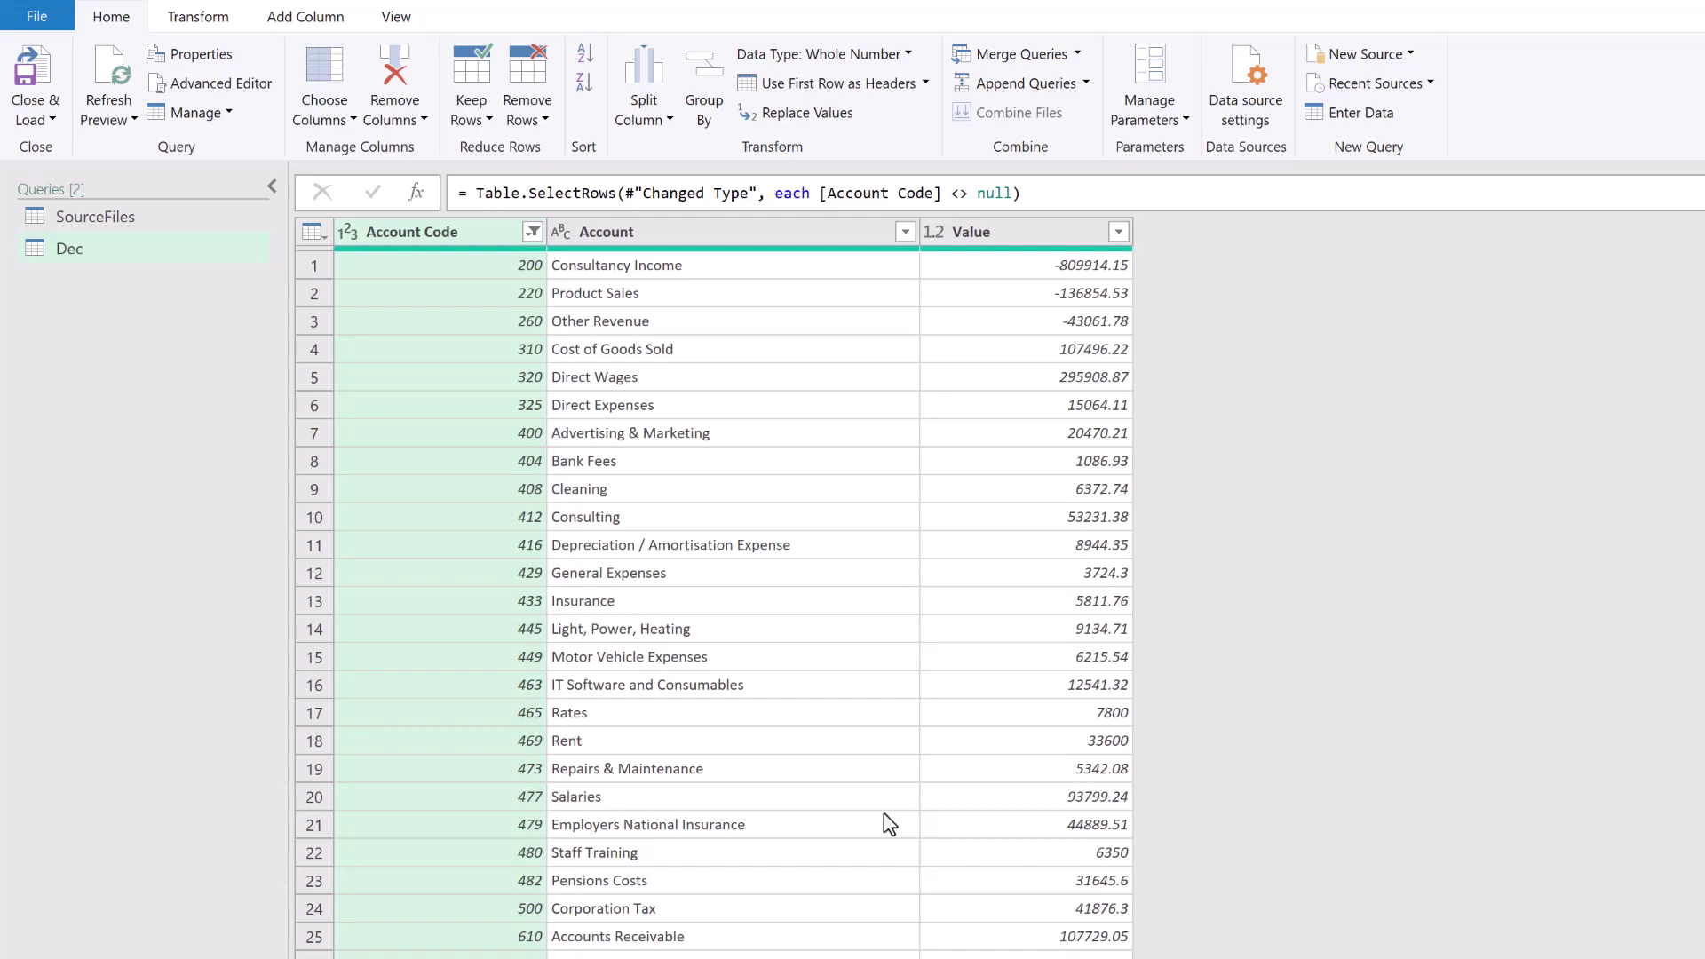
{"action": "left_click", "coordinate": [396, 20]}
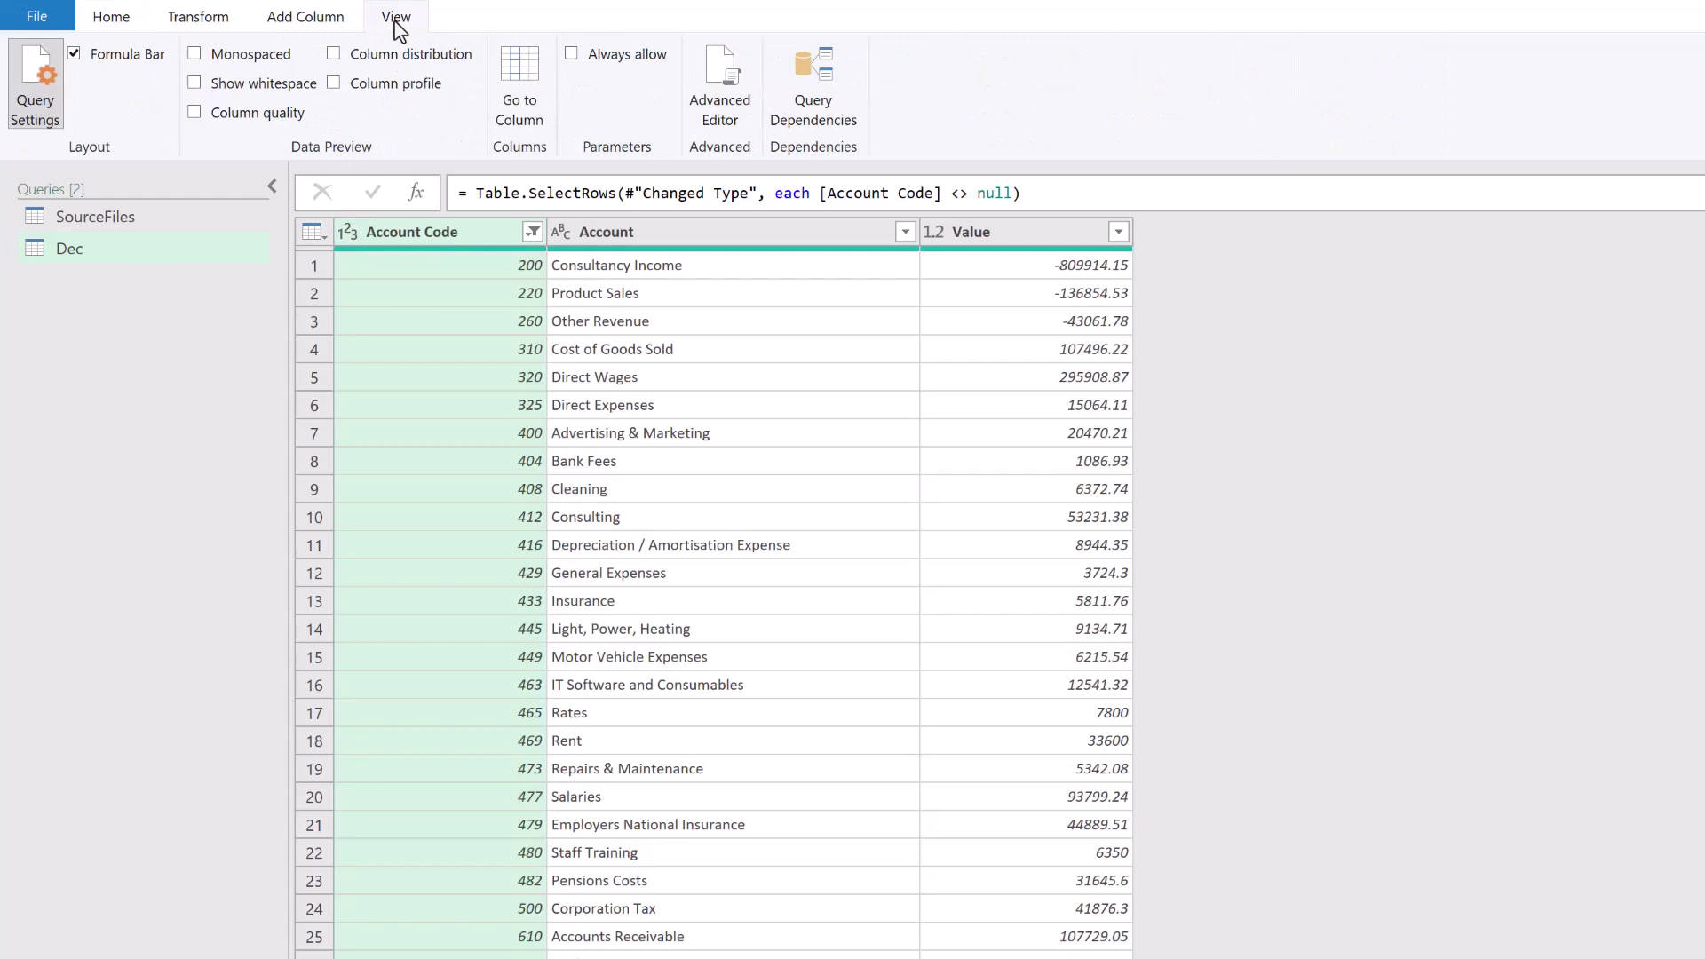
{"action": "left_click", "coordinate": [719, 91]}
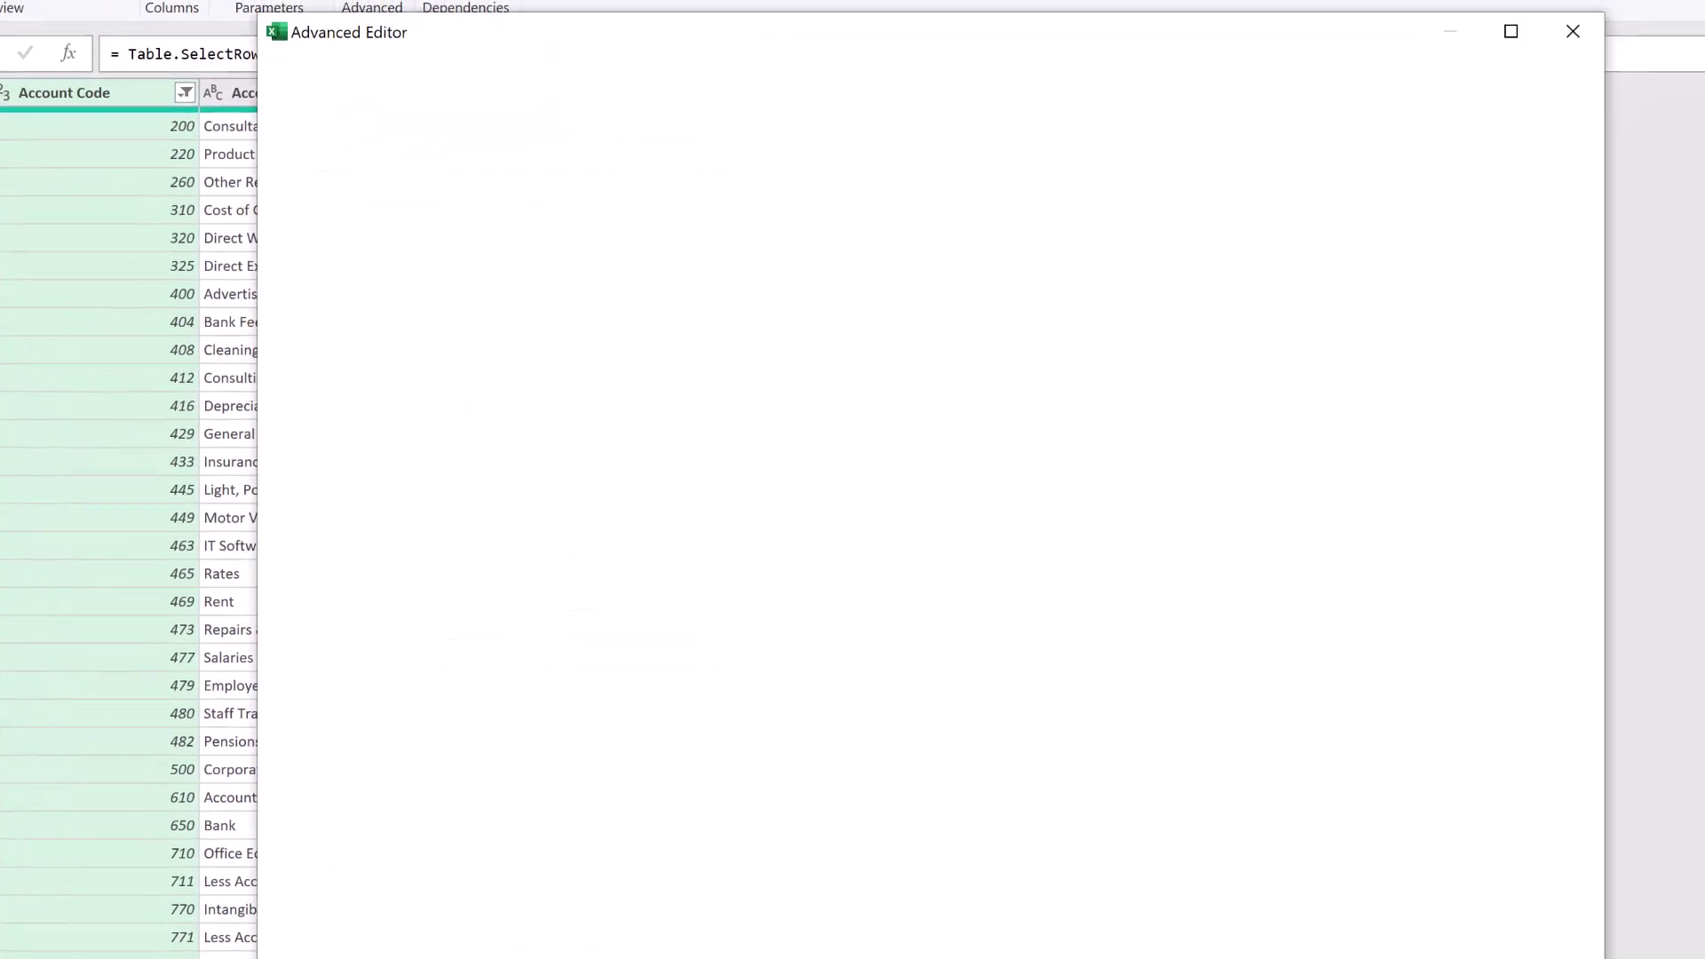
{"action": "left_click", "coordinate": [513, 362]}
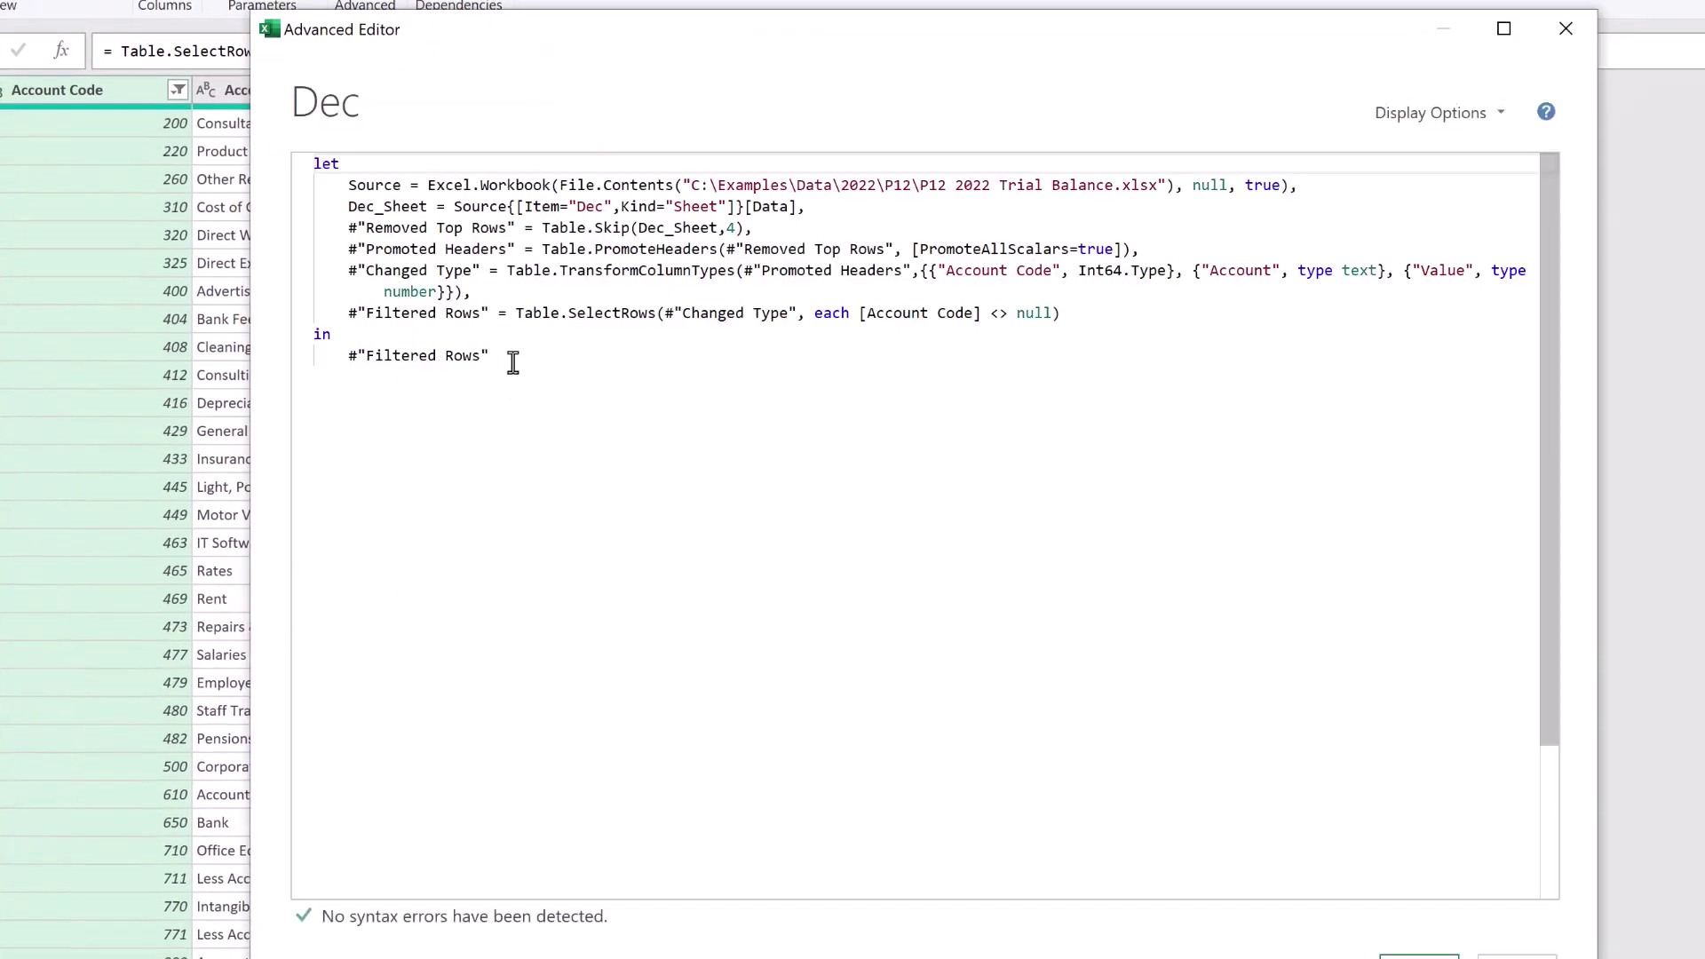
{"action": "key", "text": "ctrl+a"}
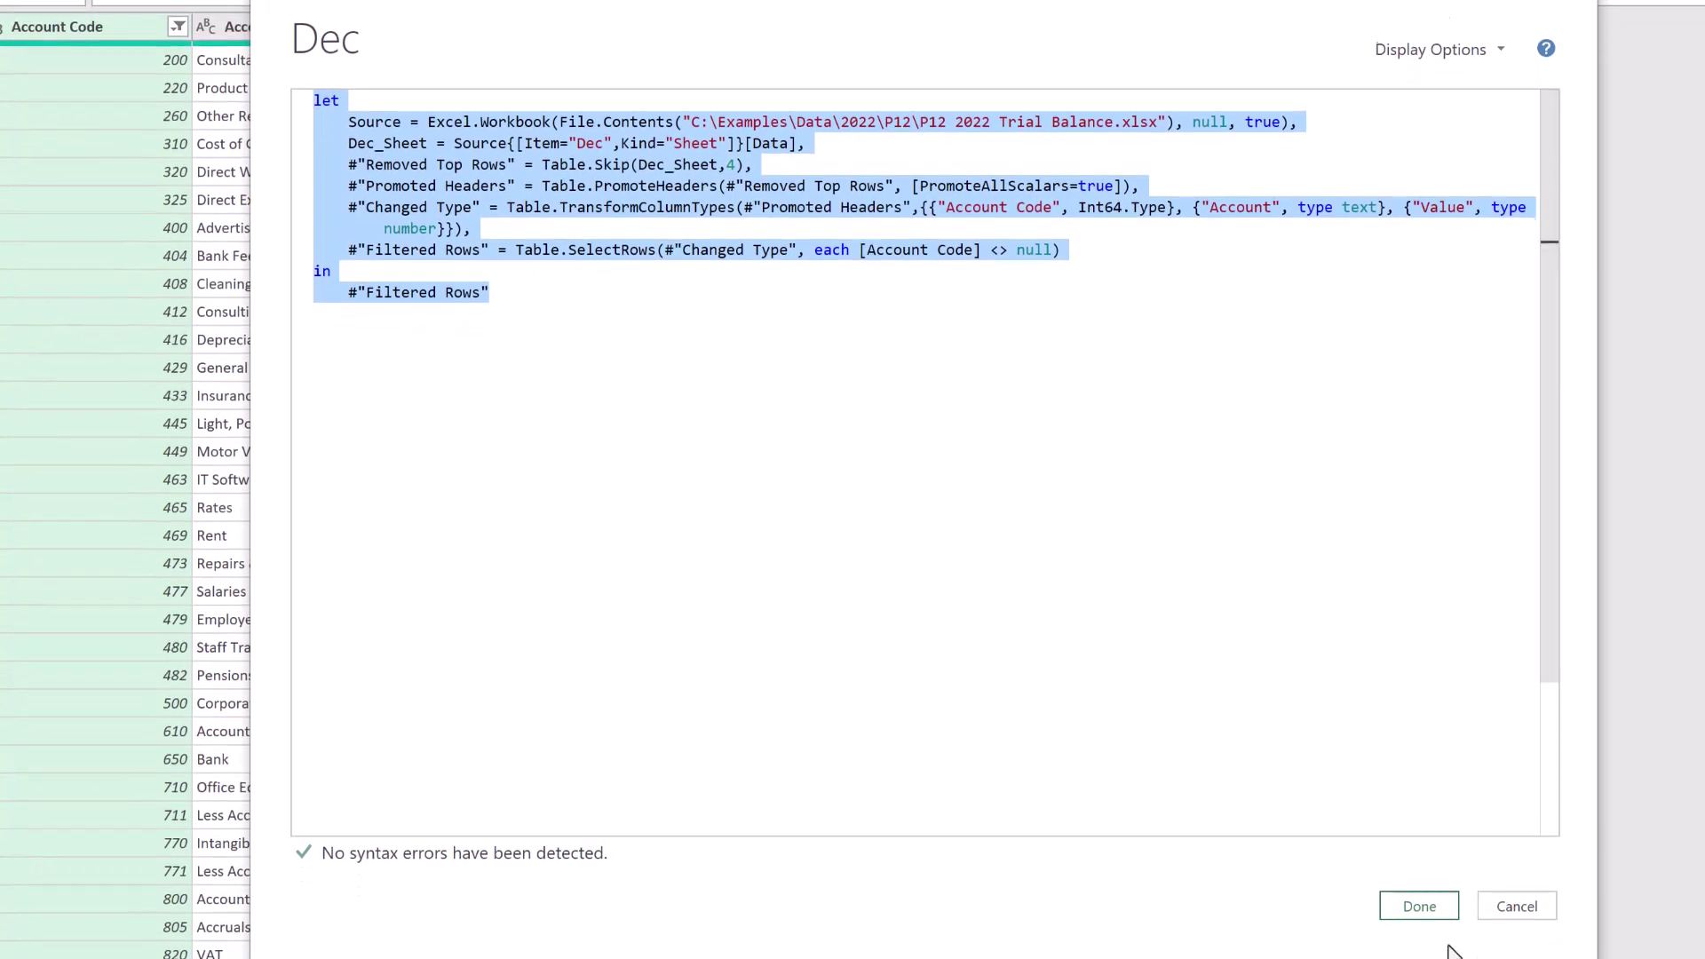
{"action": "left_click", "coordinate": [1416, 900]}
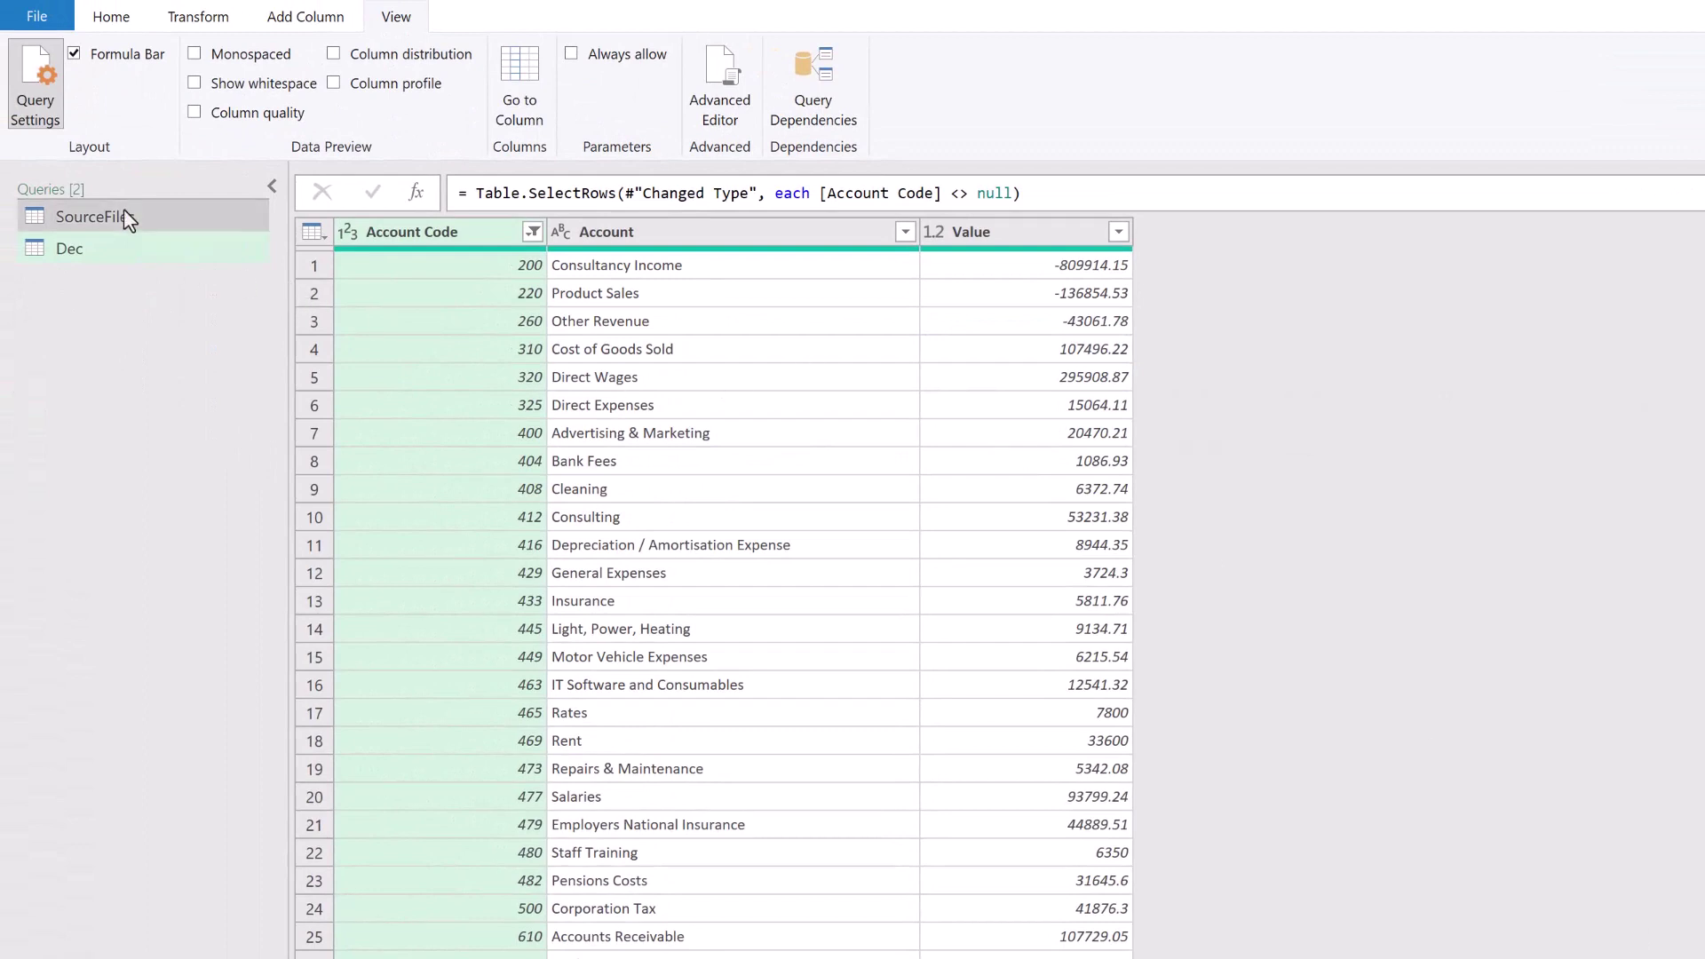
Add a custom column named Data to SourceFiles, pasting the Dec query's M code as its formula
{"action": "left_click", "coordinate": [125, 216]}
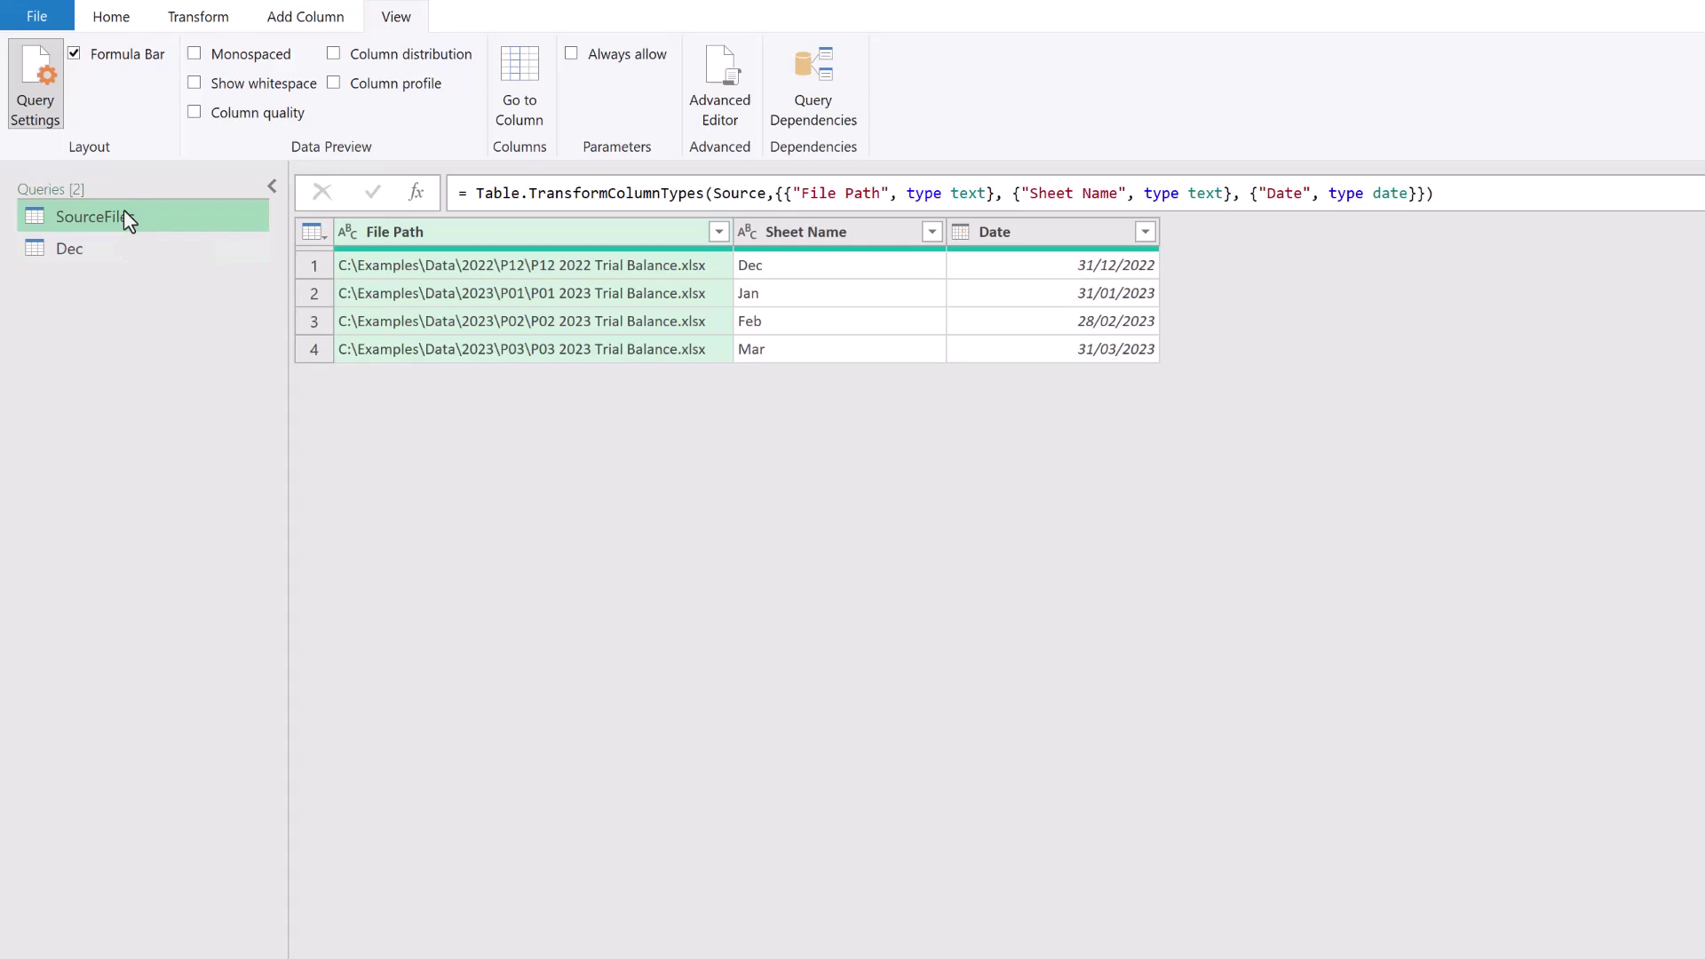
{"action": "left_click", "coordinate": [304, 19]}
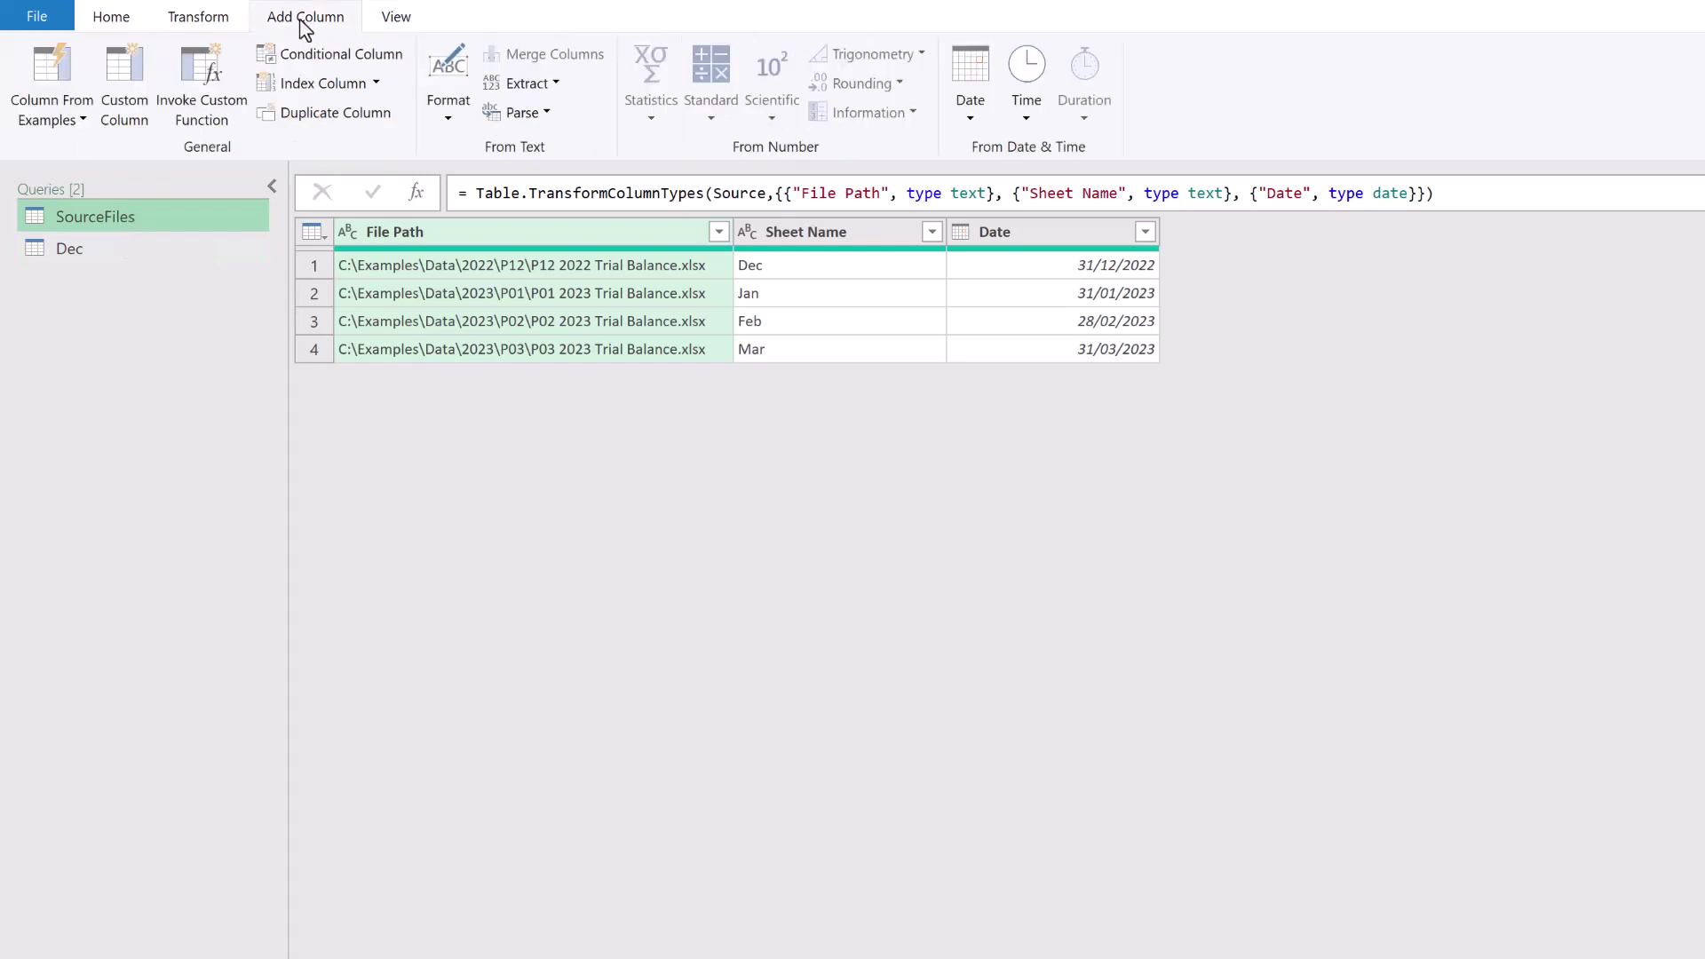
{"action": "left_click", "coordinate": [120, 102]}
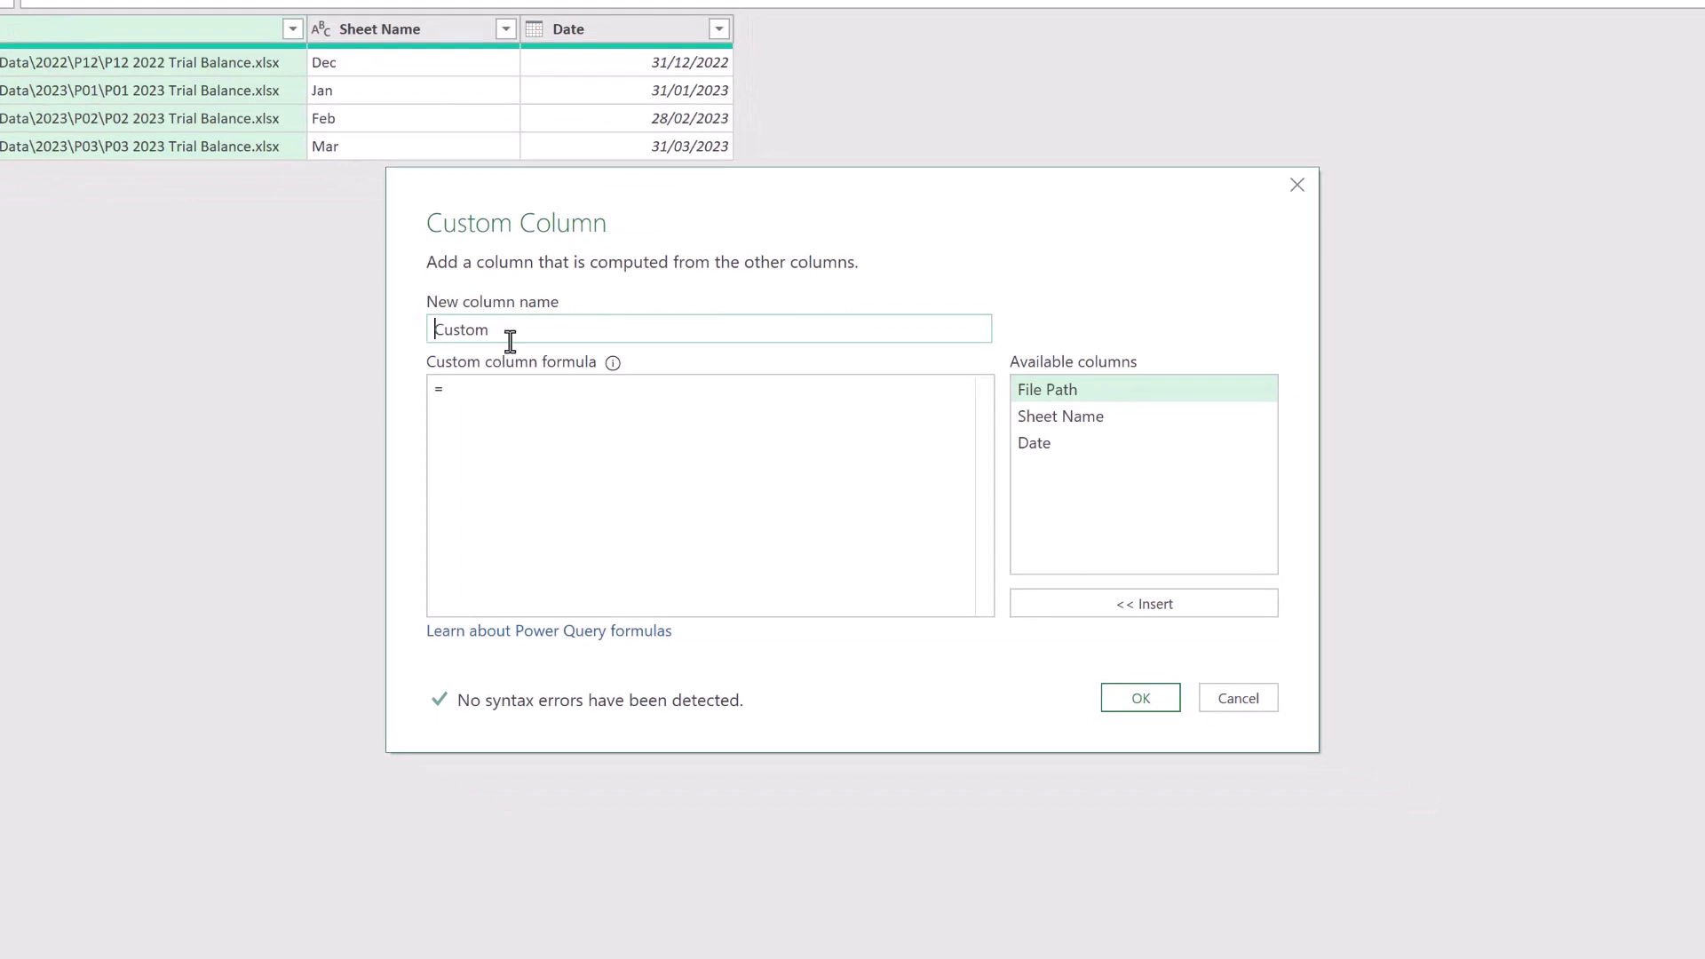
{"action": "left_click_drag", "start_coordinate": [511, 340], "coordinate": [411, 327]}
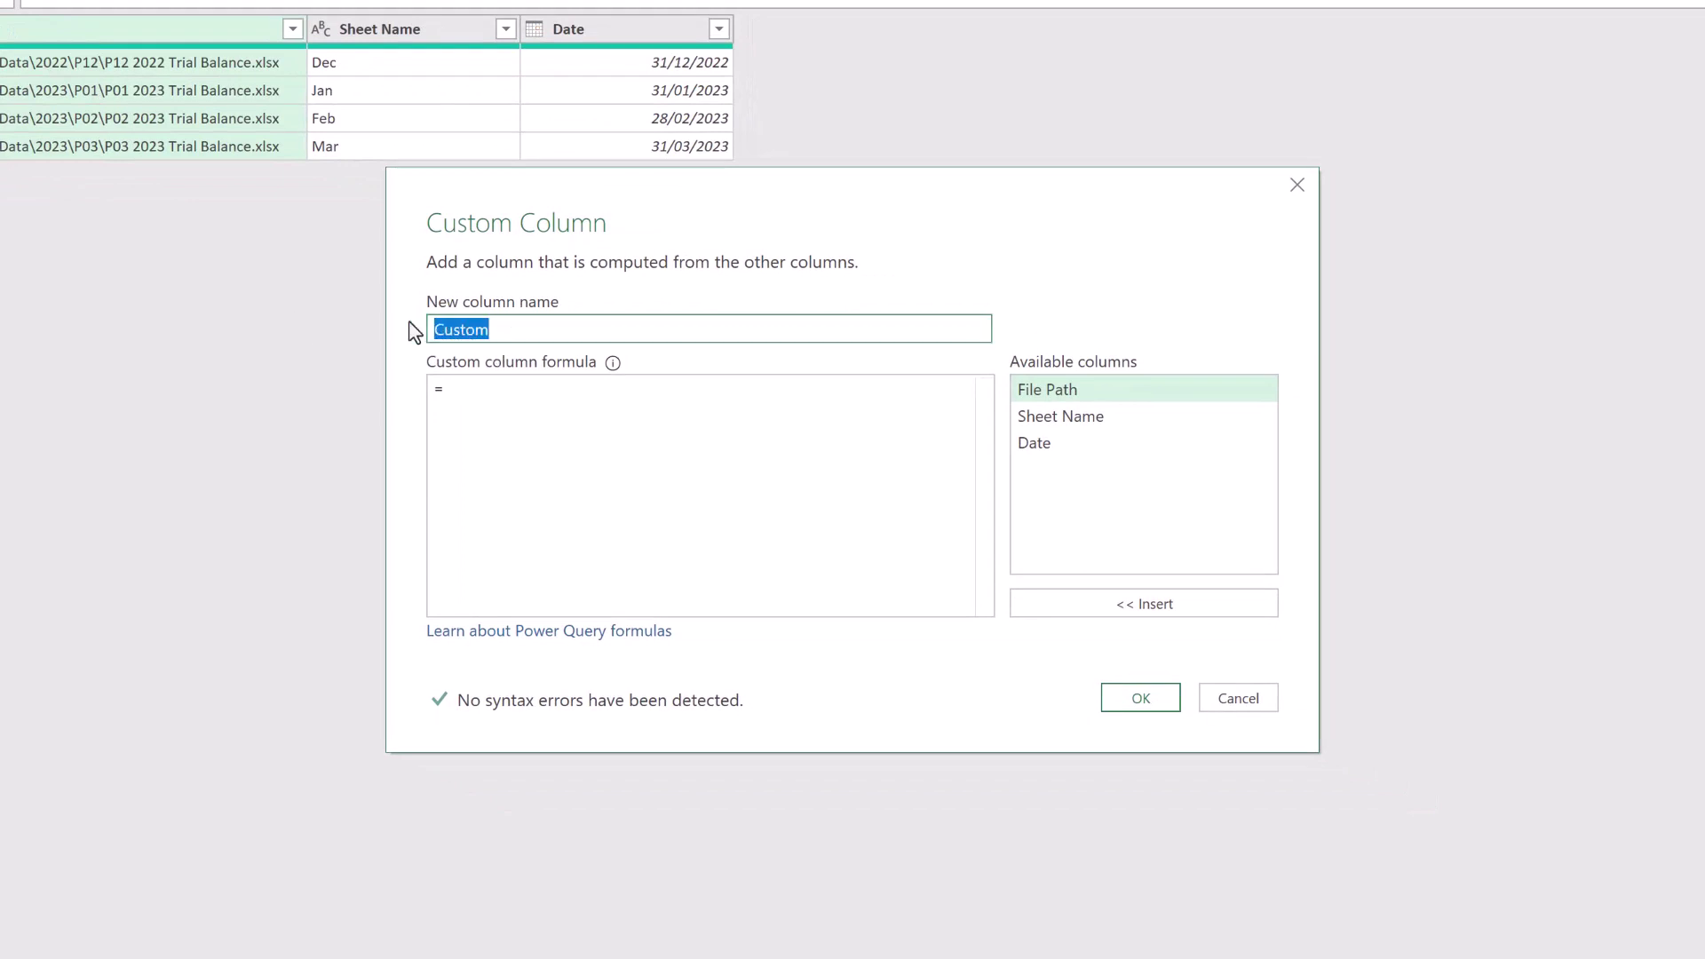
{"action": "left_click", "coordinate": [504, 389]}
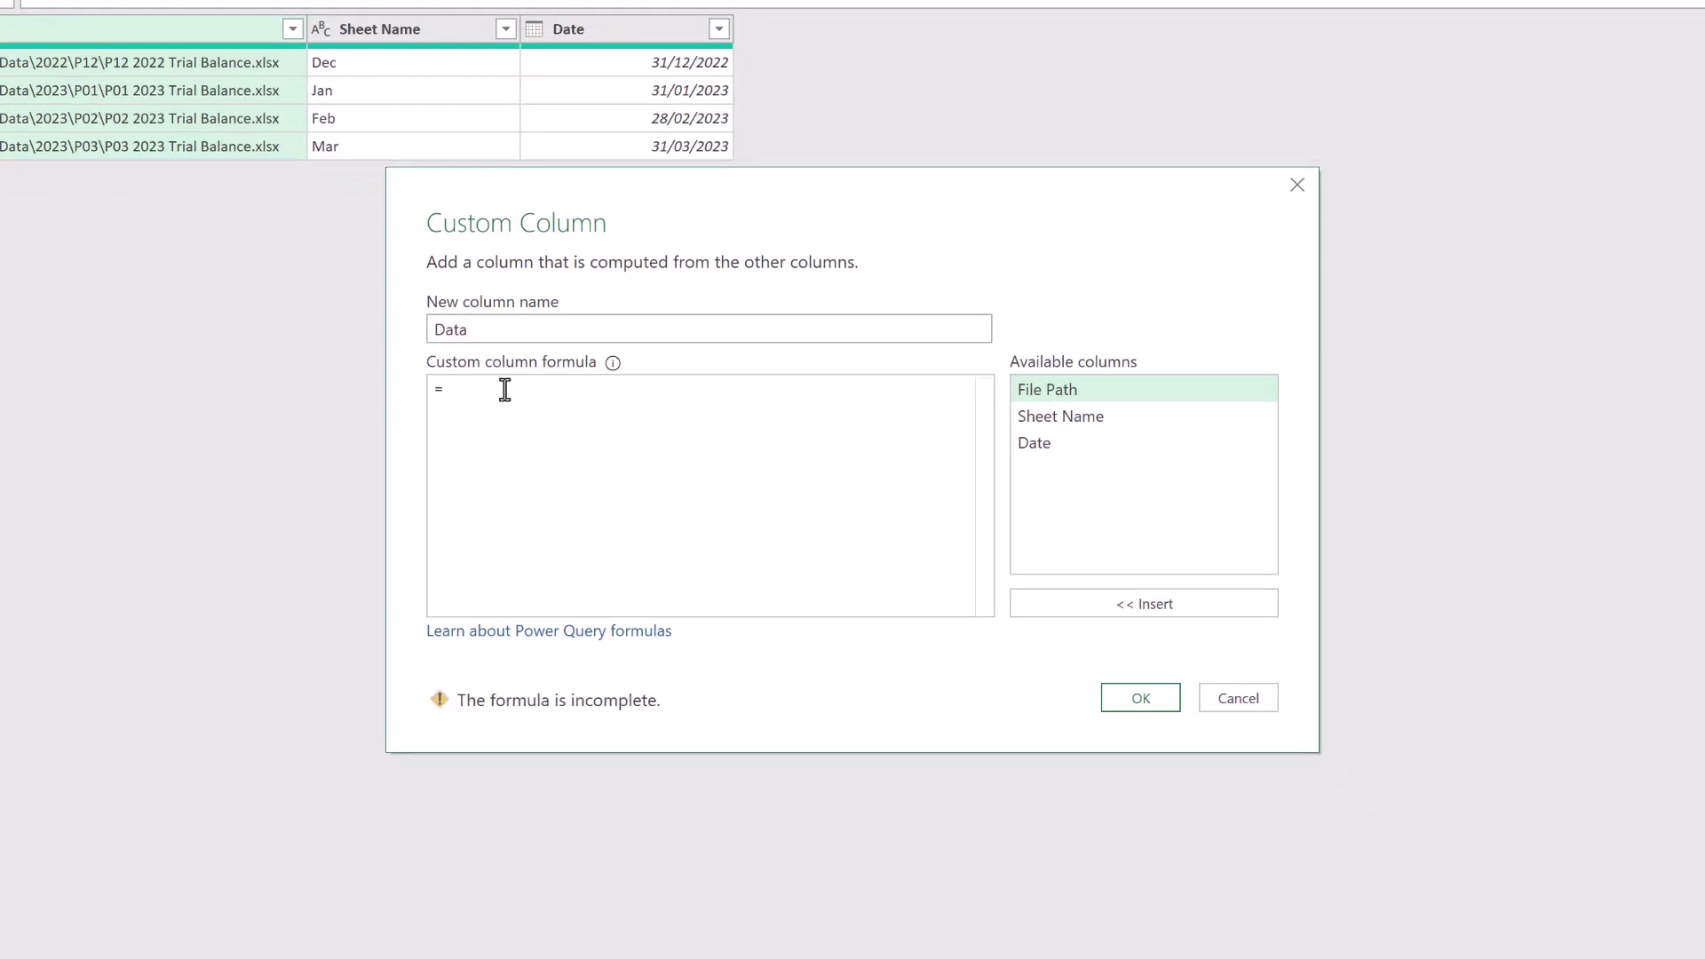
{"action": "key", "text": "ctrl+v"}
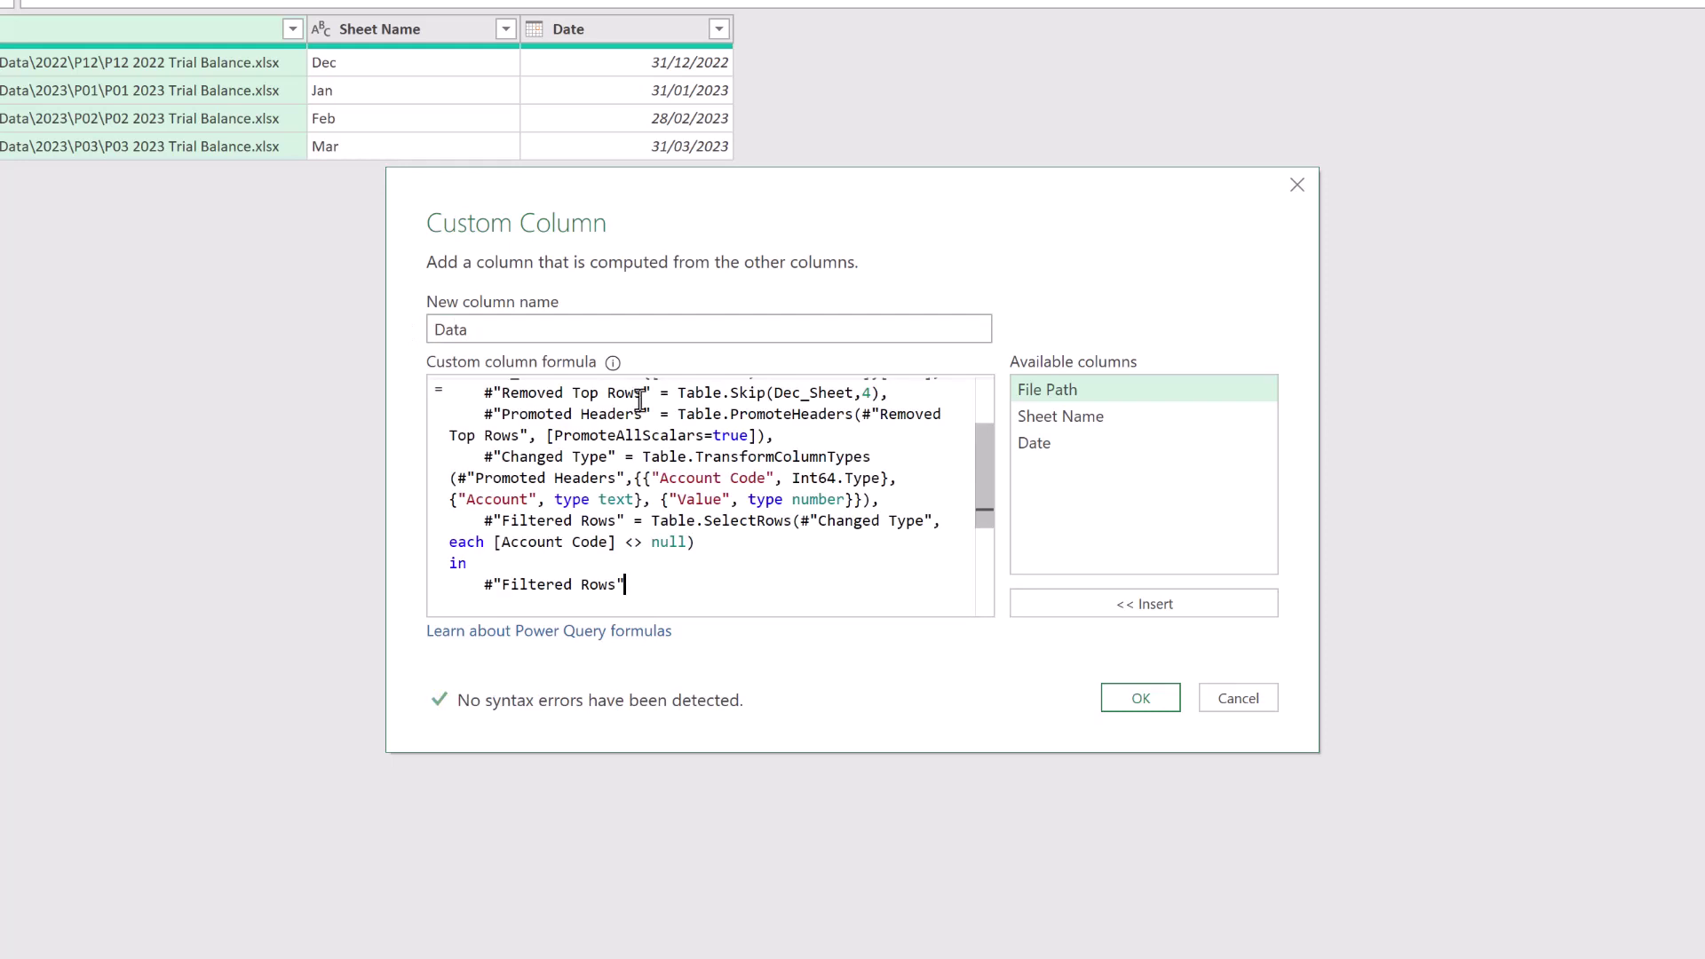
{"action": "scroll", "coordinate": [984, 444], "scroll_direction": "up", "scroll_amount": 2}
{"action": "scroll", "coordinate": [981, 416], "scroll_direction": "up", "scroll_amount": 1}
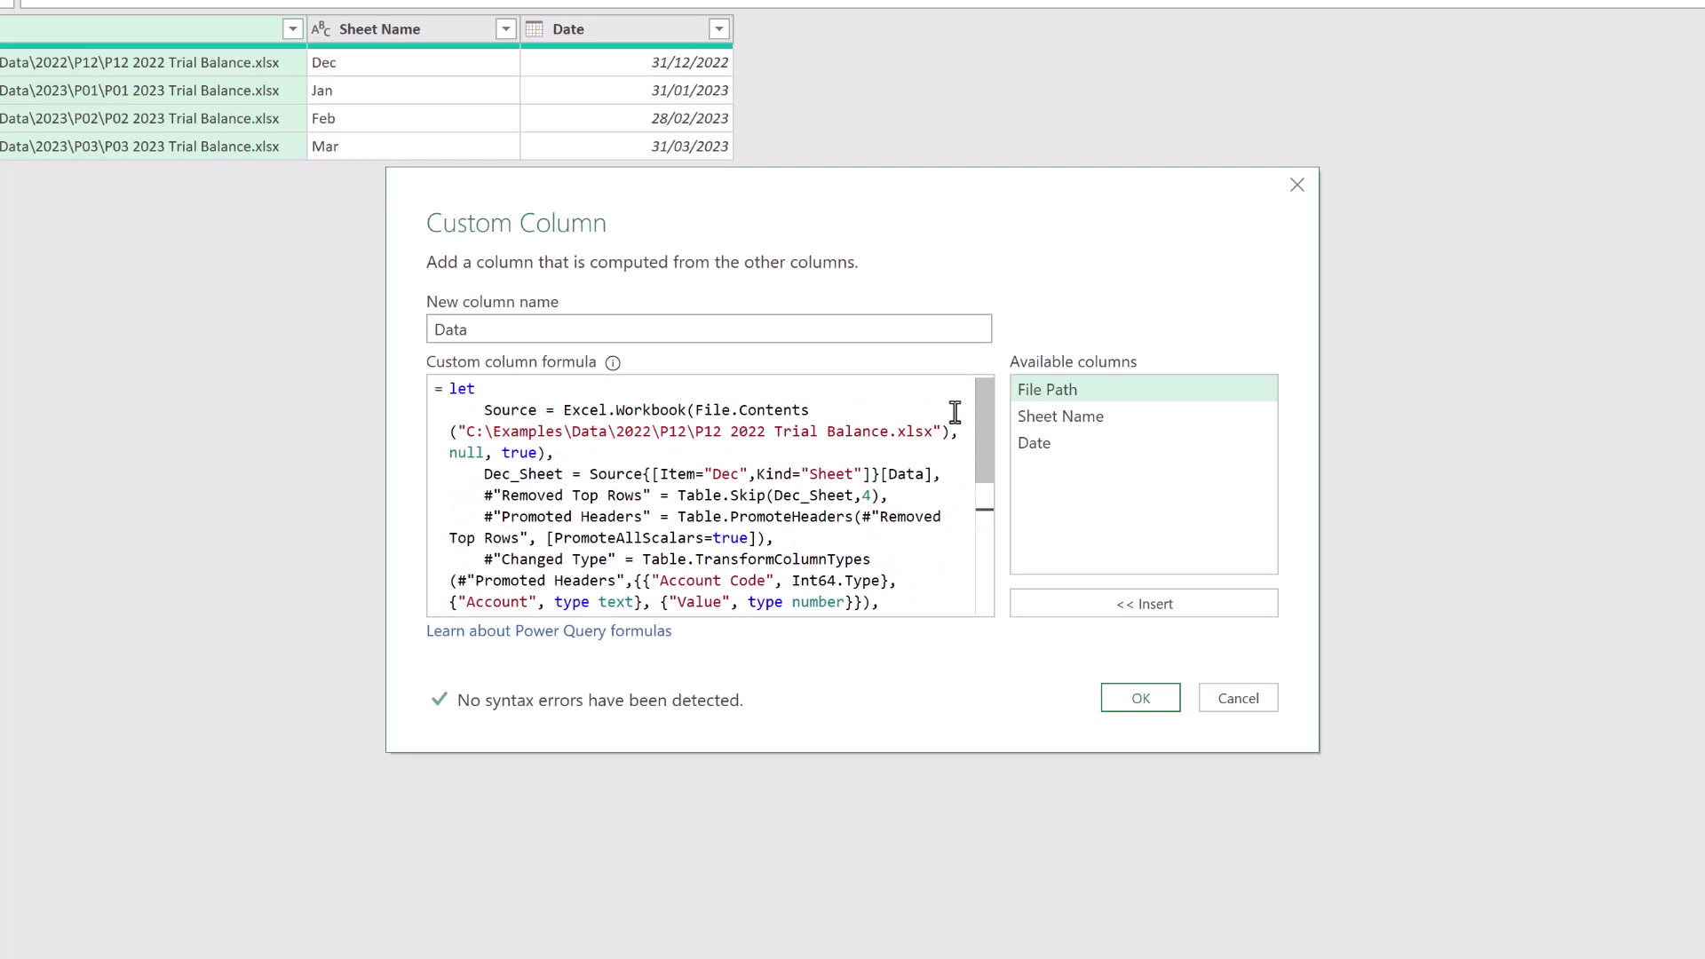
Swap the hard-coded file path for [File Path] and "Dec" for [Sheet Name], then confirm
{"action": "left_click_drag", "start_coordinate": [463, 432], "coordinate": [938, 433]}
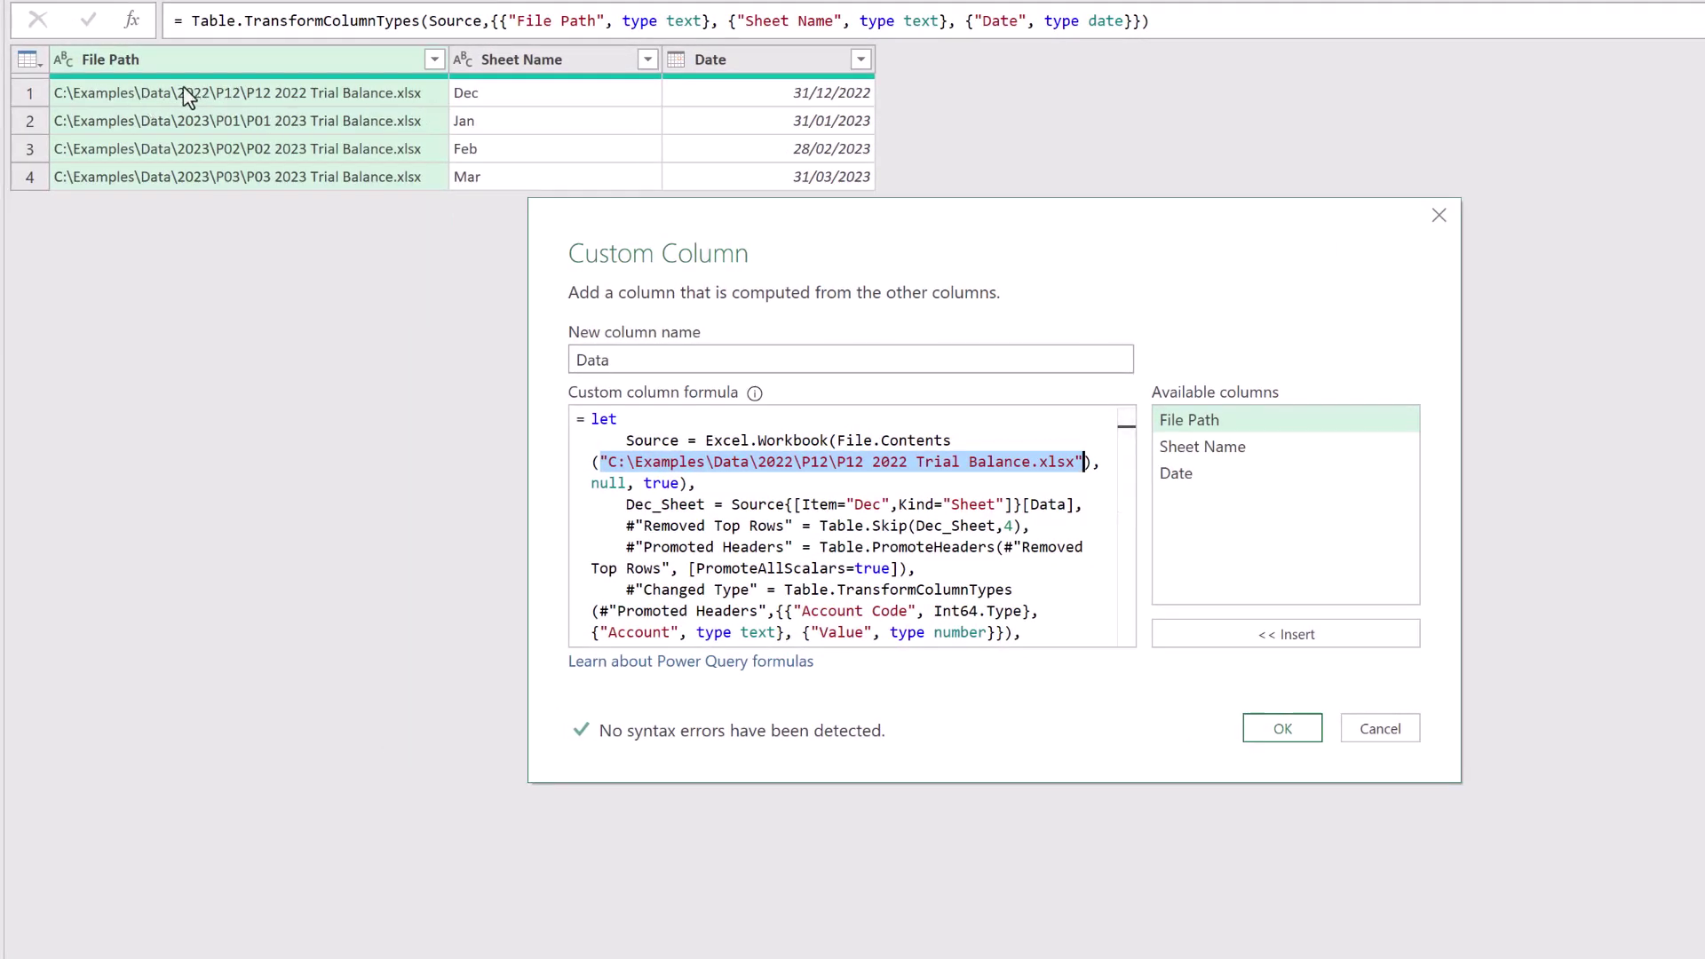
{"action": "key", "text": "Delete"}
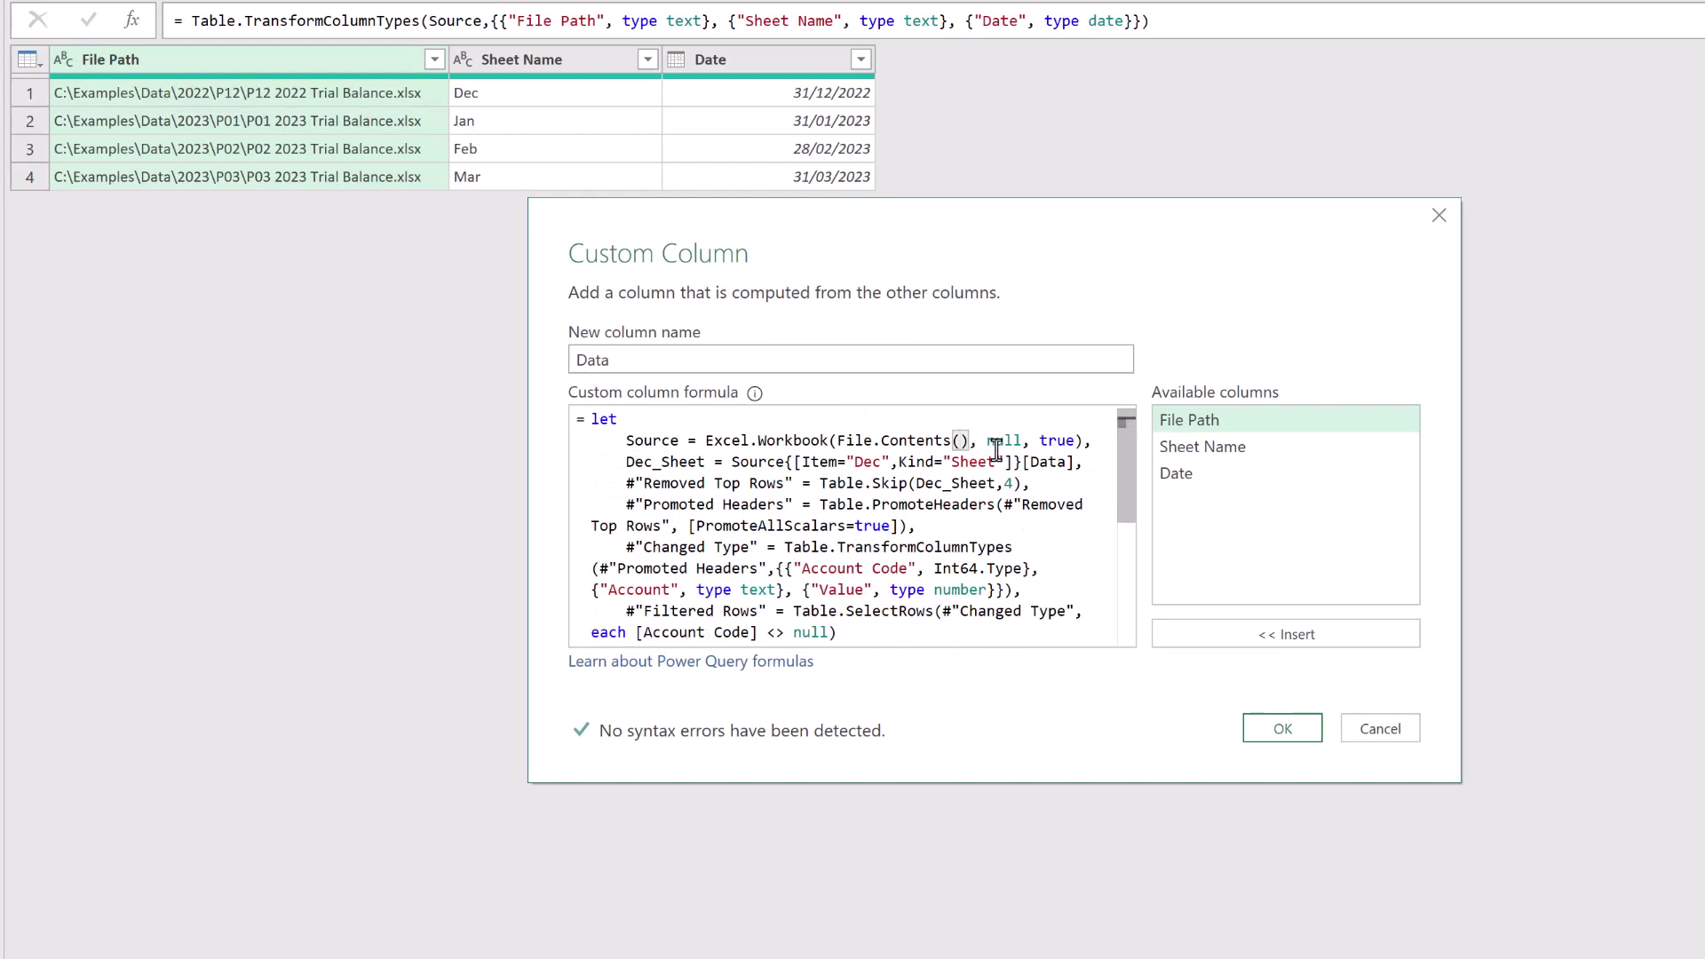
{"action": "double_click", "coordinate": [1192, 421]}
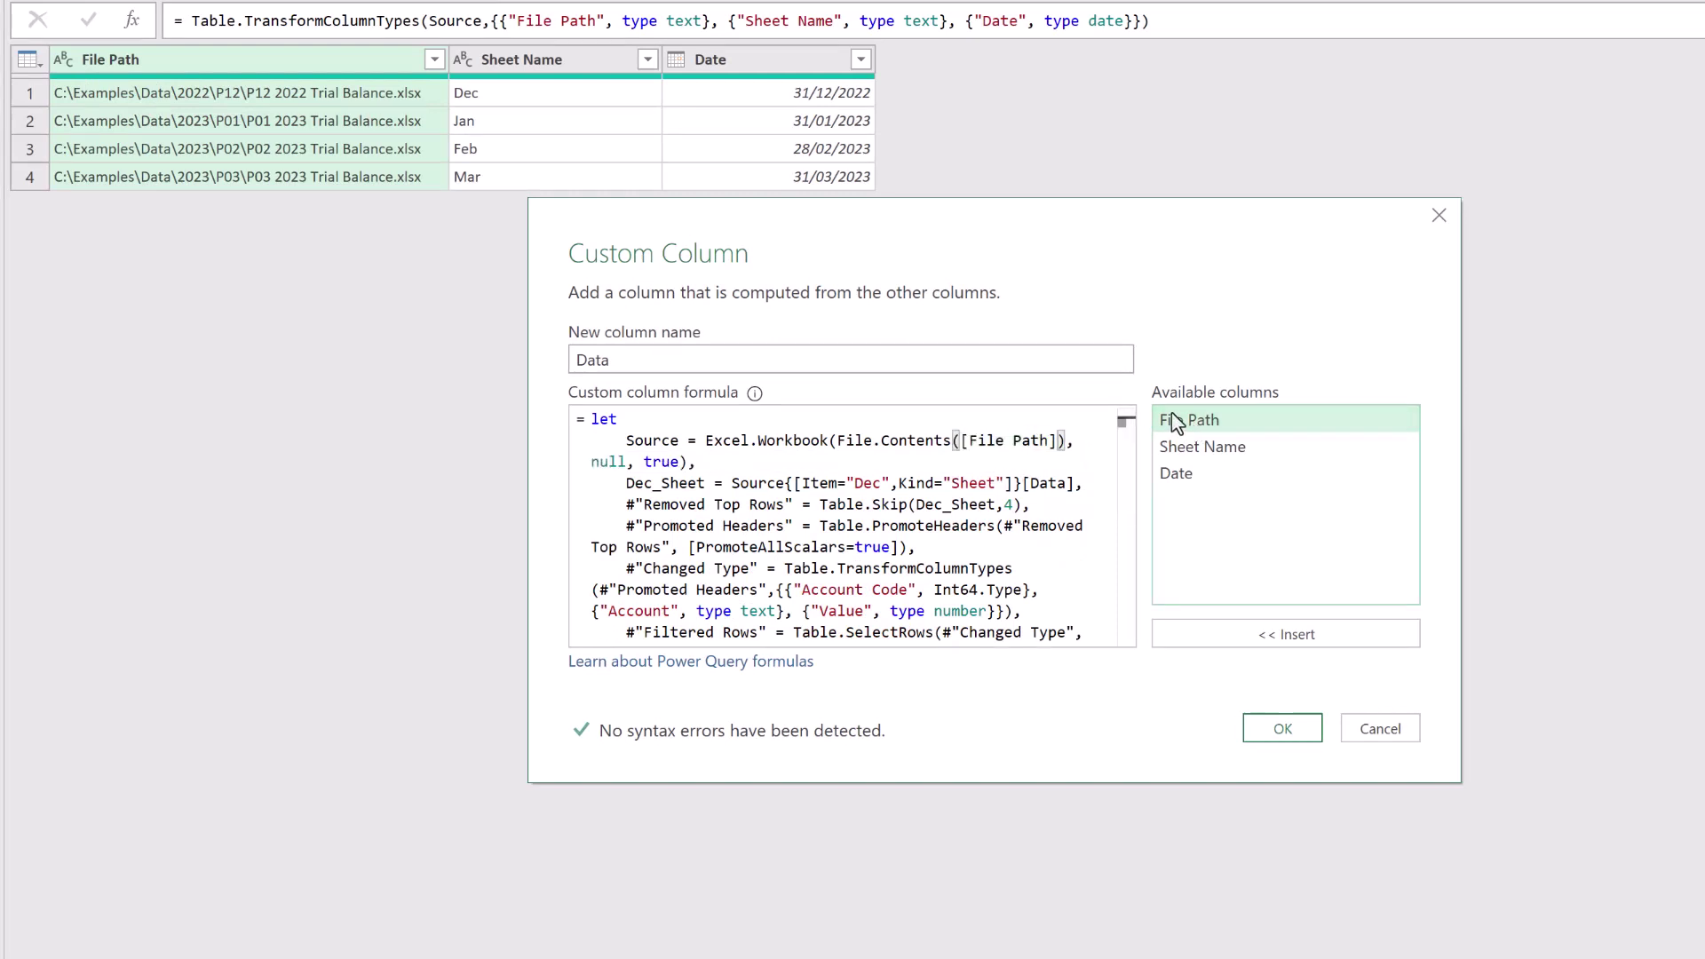
{"action": "left_click", "coordinate": [890, 483]}
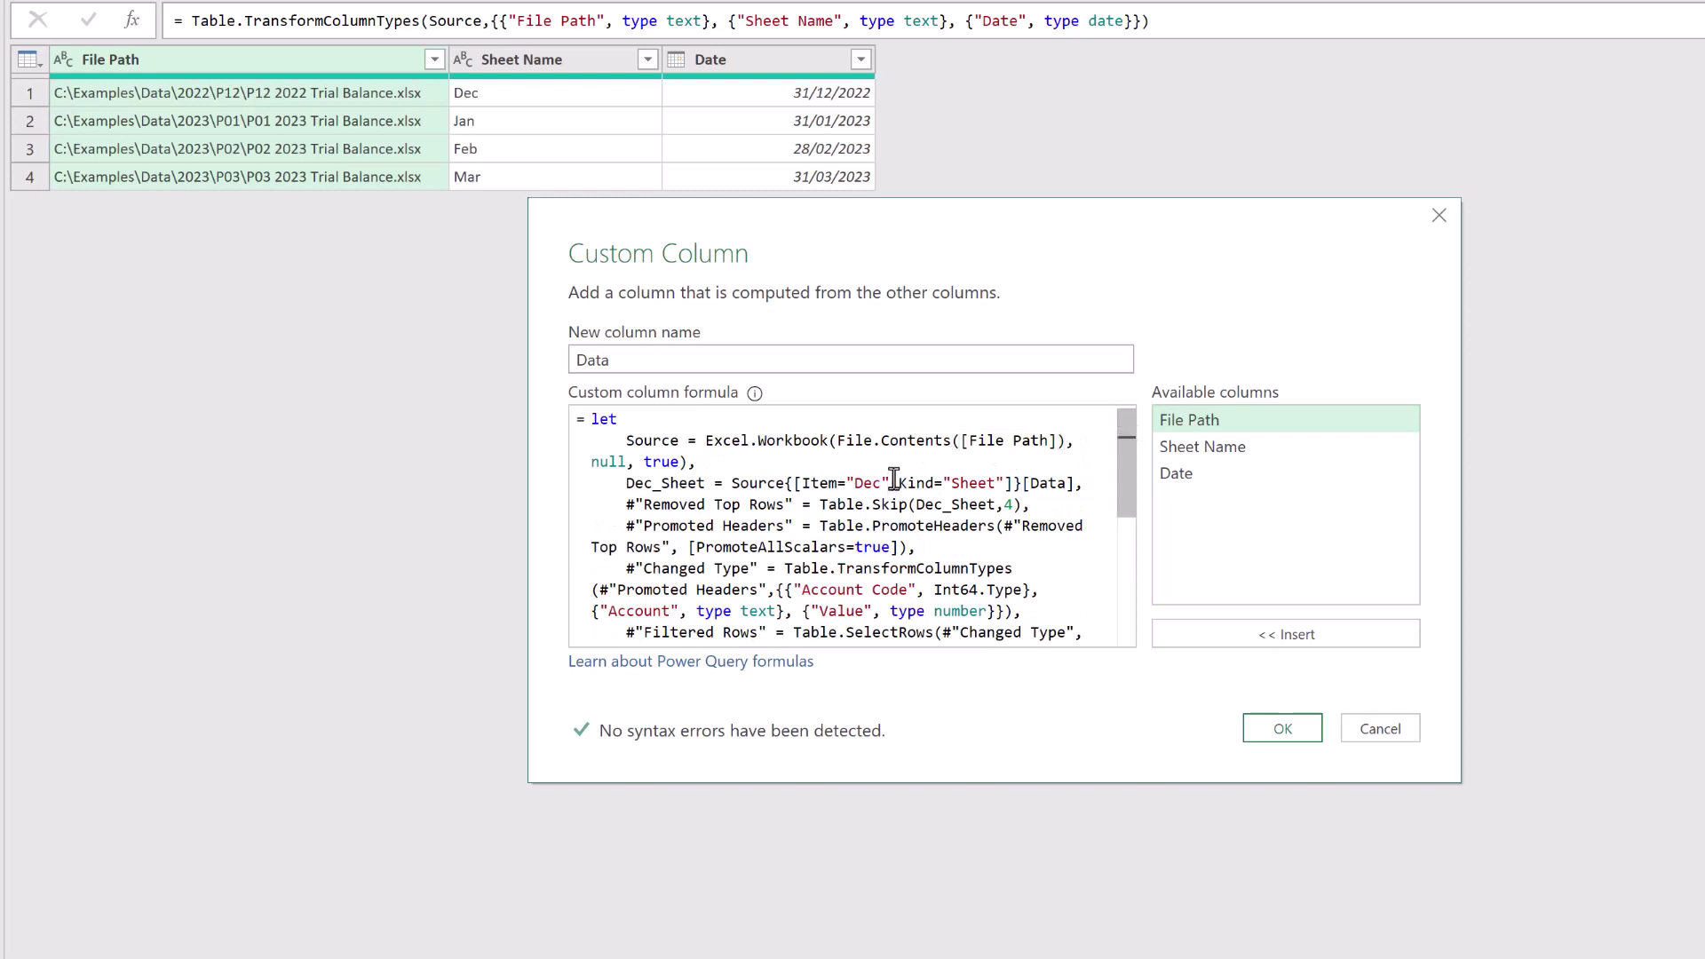
{"action": "key", "text": "BackSpace"}
{"action": "key", "text": "BackSpace"}
{"action": "key", "text": "BackSpace"}
{"action": "key", "text": "BackSpace"}
{"action": "key", "text": "BackSpace"}
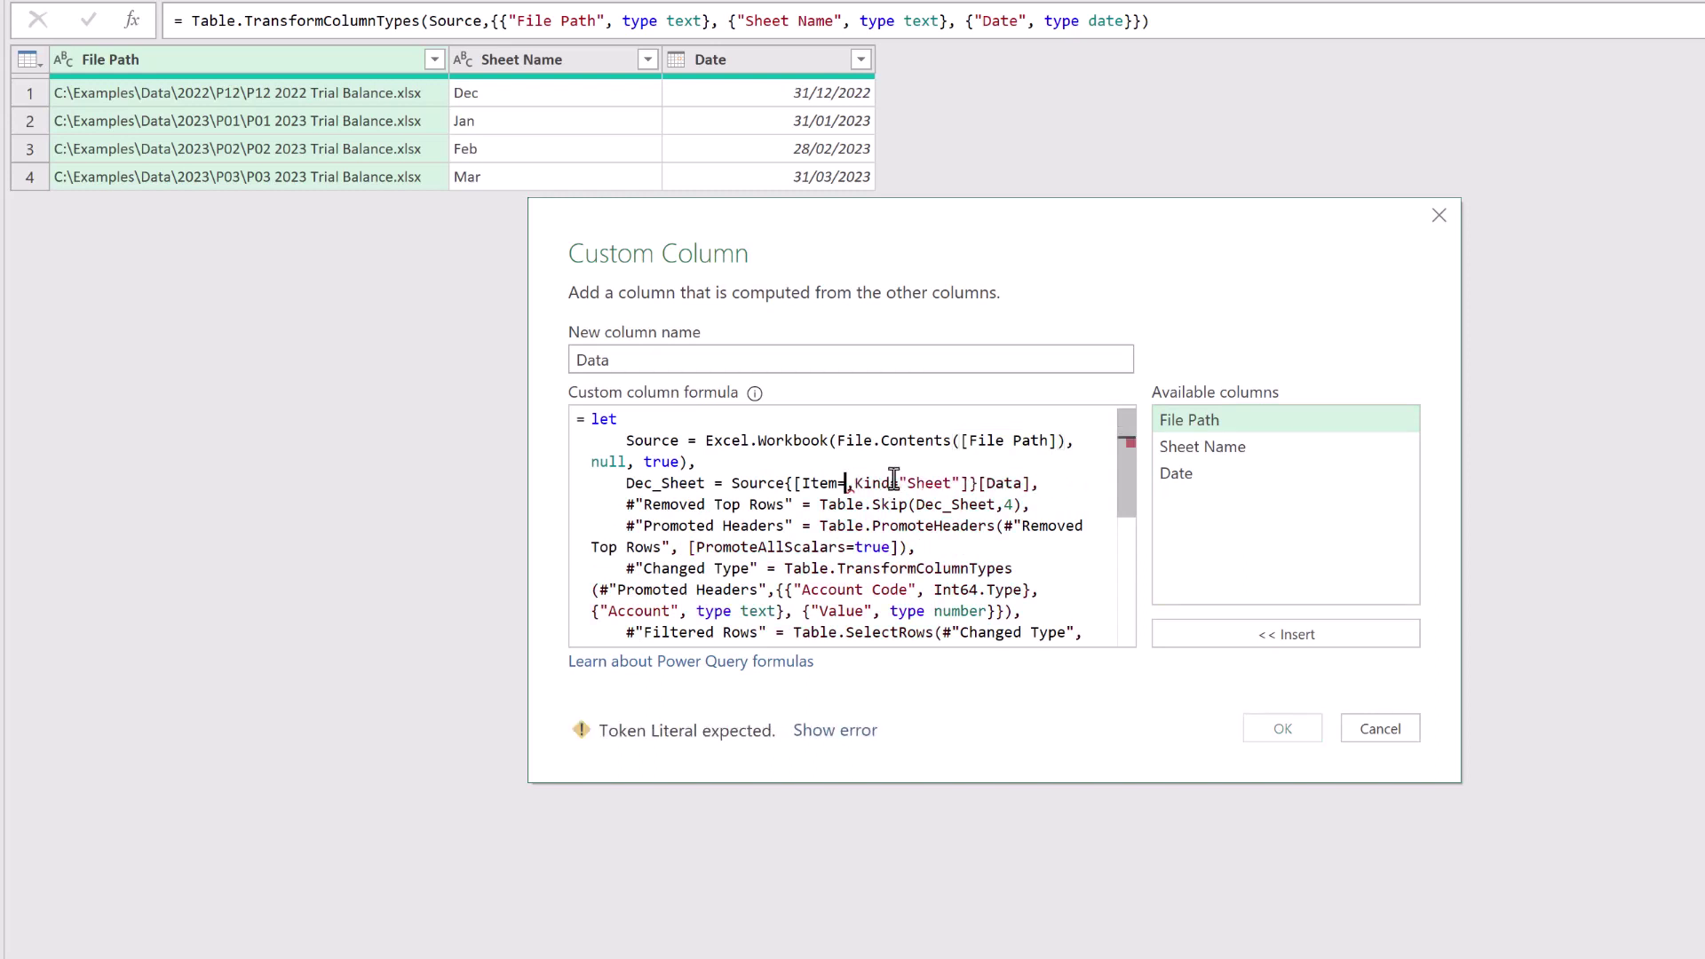
{"action": "double_click", "coordinate": [1219, 450]}
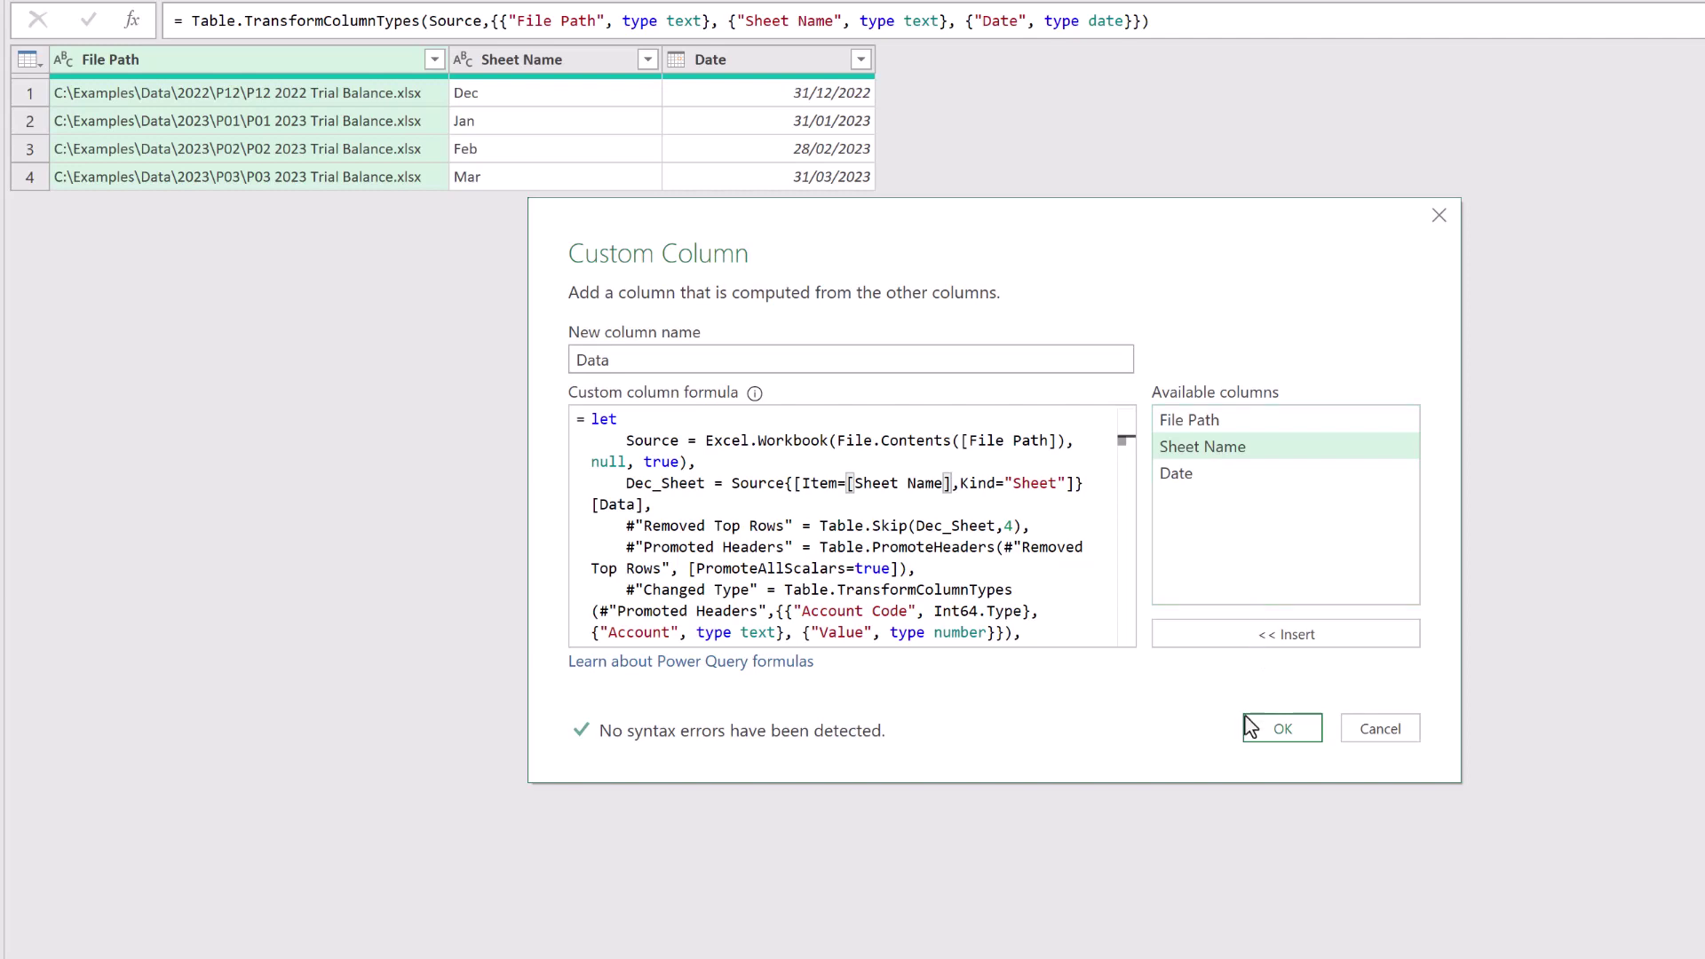
{"action": "left_click", "coordinate": [1286, 730]}
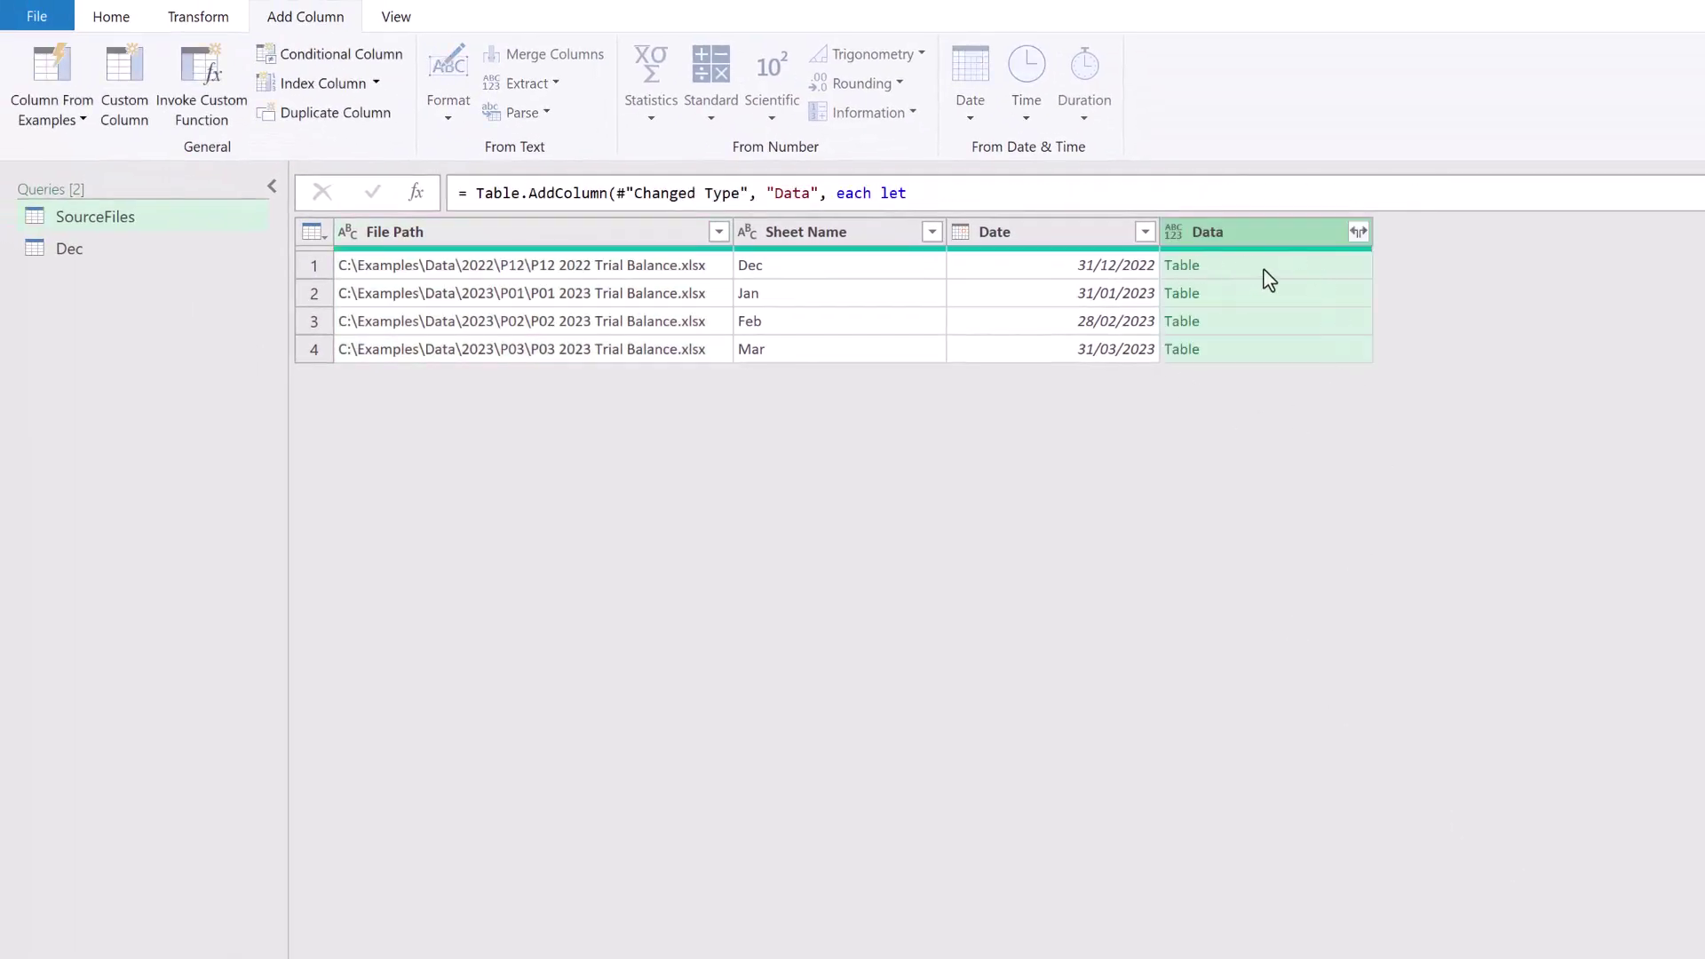
Preview the December, January, February and March tables in Data column rows 1–4
{"action": "left_click", "coordinate": [1265, 271]}
{"action": "left_click", "coordinate": [1264, 296]}
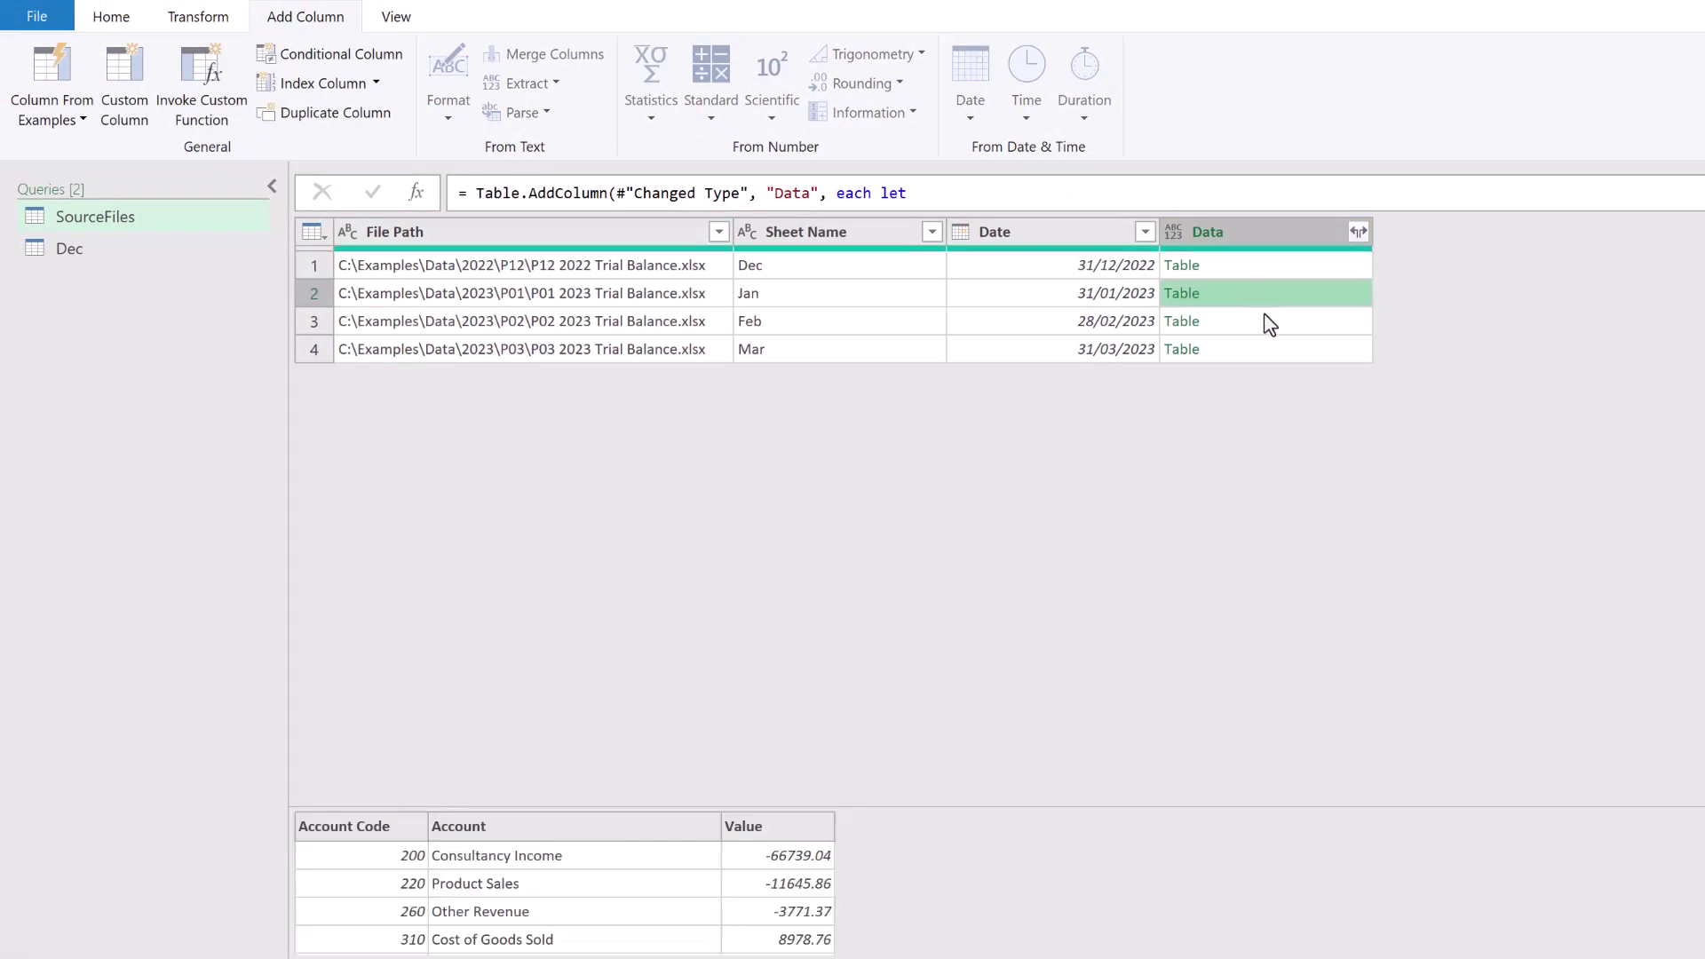
{"action": "left_click", "coordinate": [1265, 322]}
{"action": "left_click", "coordinate": [1265, 349]}
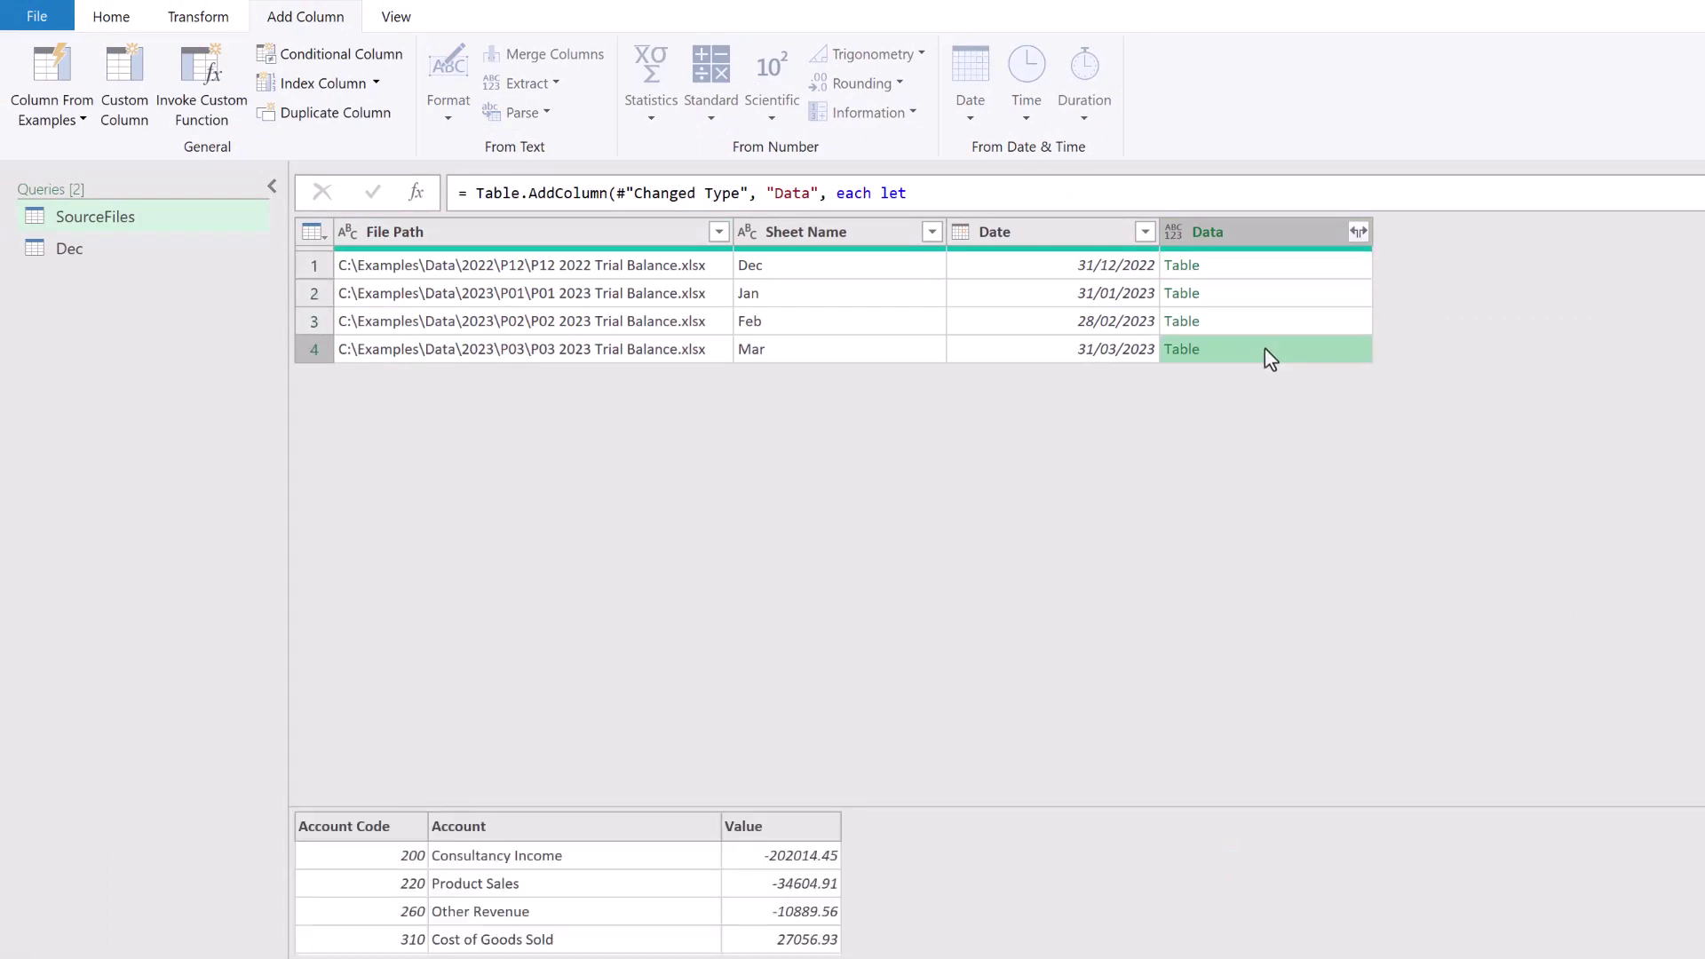
Expand Data into Account Code, Account and Value without the Data prefix, then scroll the rows
{"action": "left_click", "coordinate": [1359, 232]}
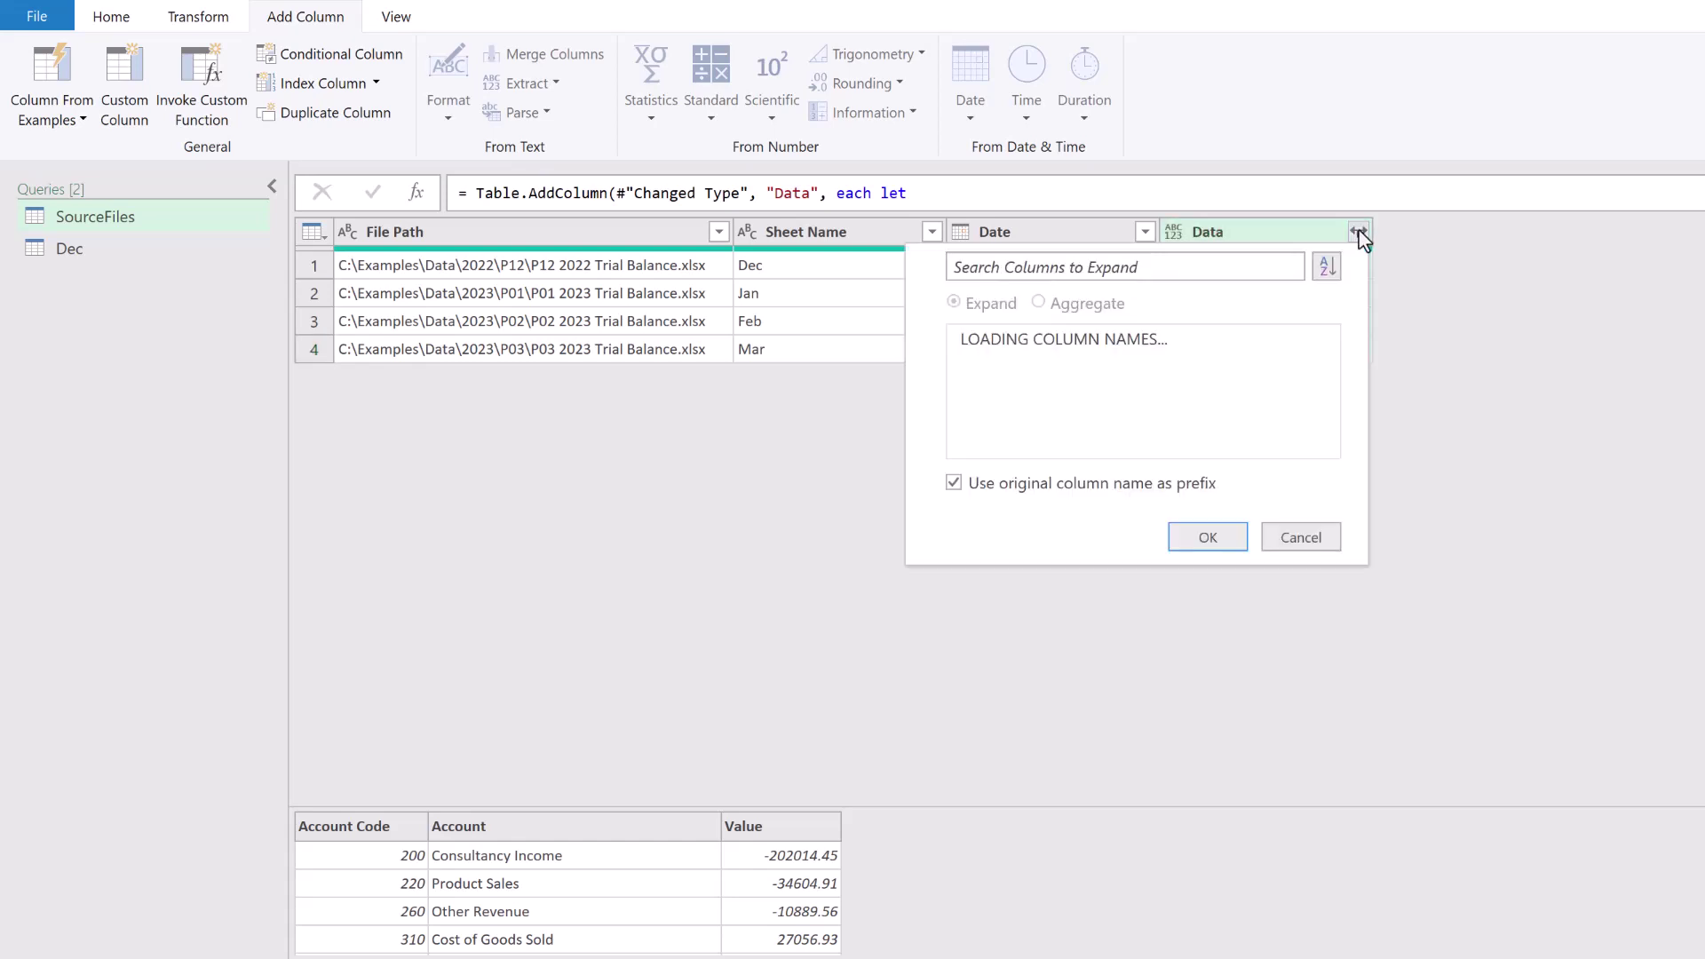
{"action": "left_click", "coordinate": [954, 483]}
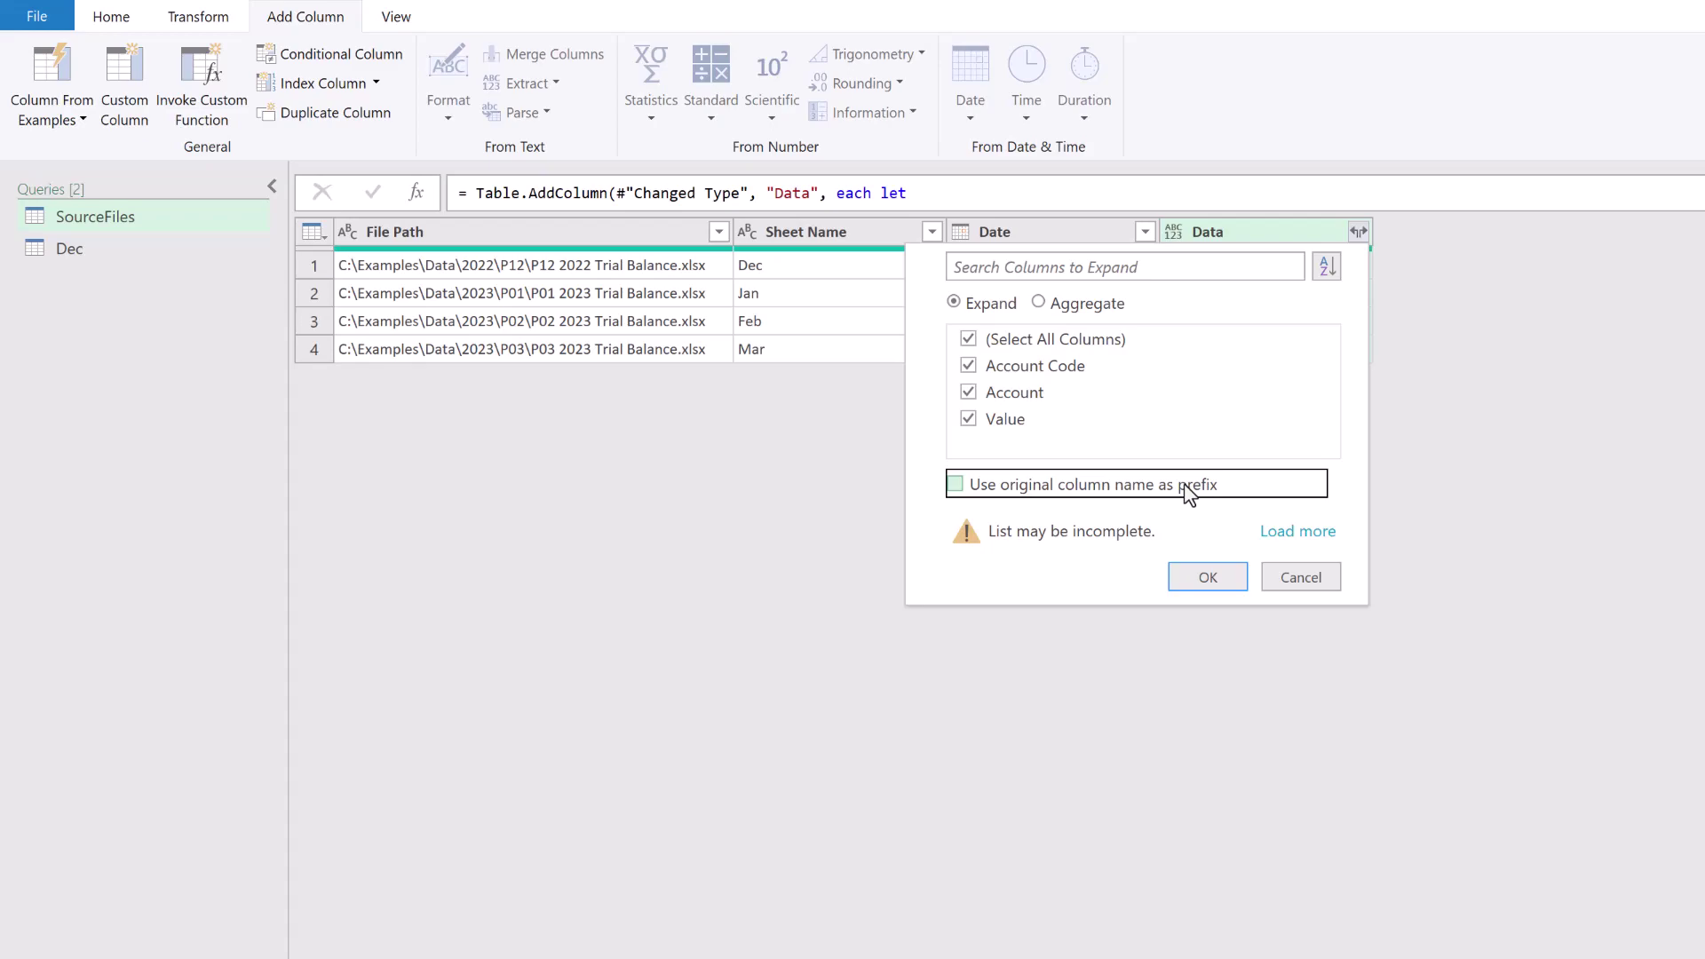
{"action": "left_click", "coordinate": [1210, 582]}
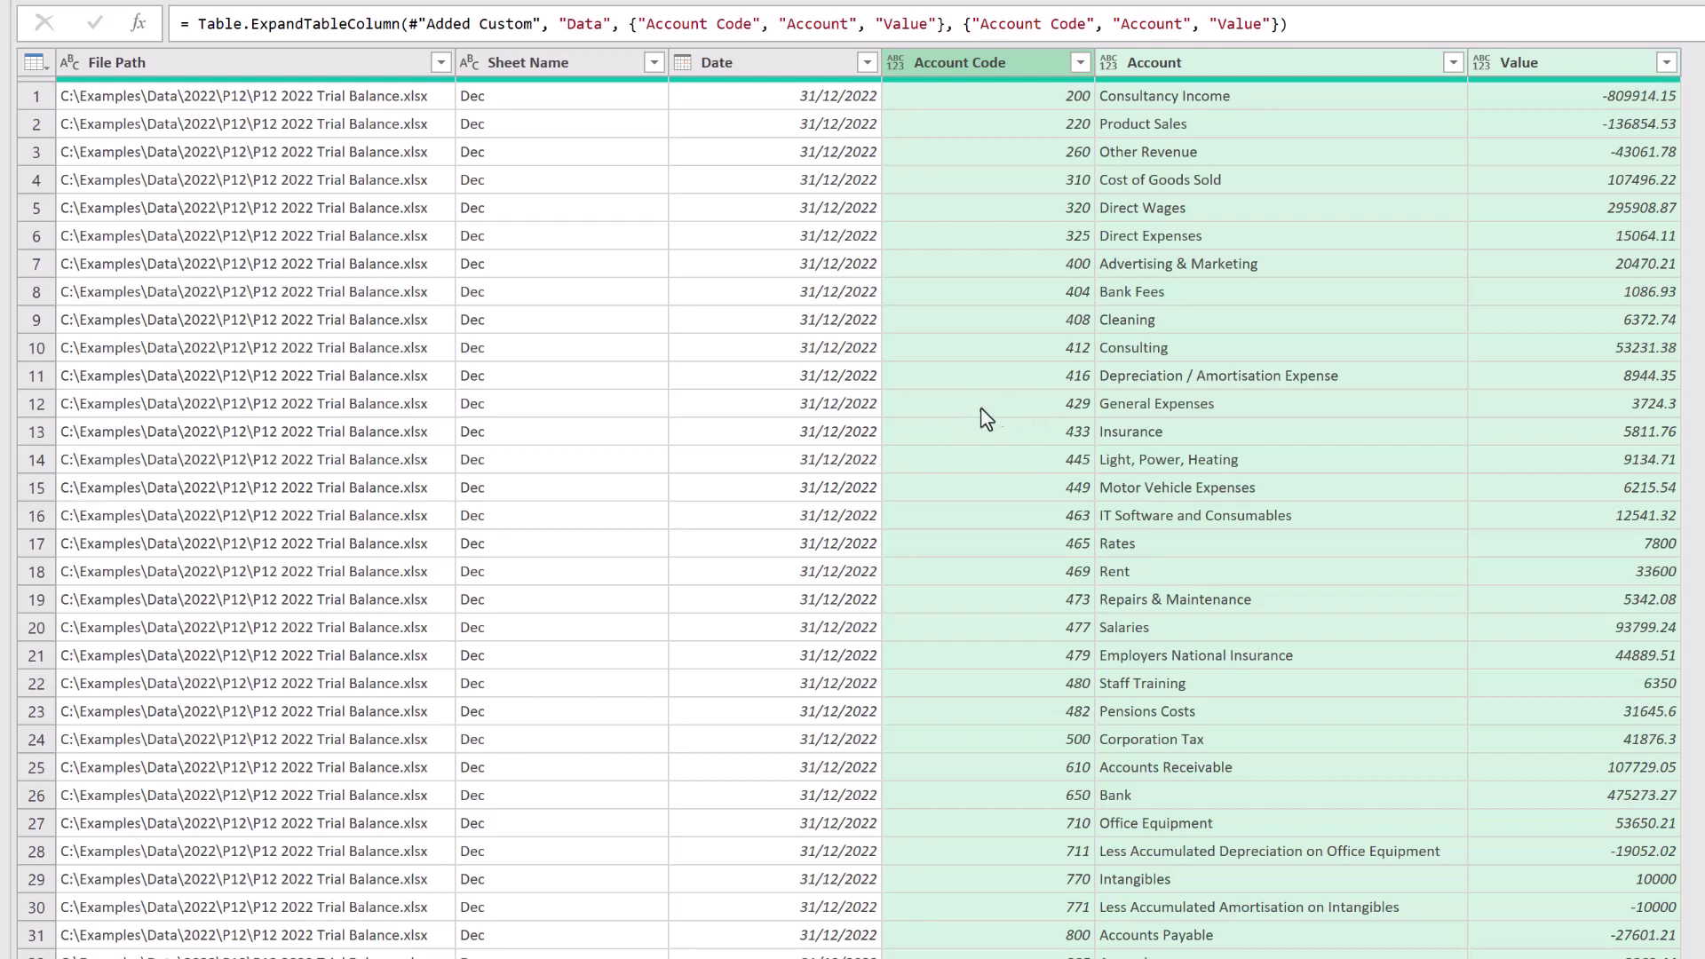
{"action": "scroll", "coordinate": [986, 418], "scroll_direction": "down", "scroll_amount": 10}
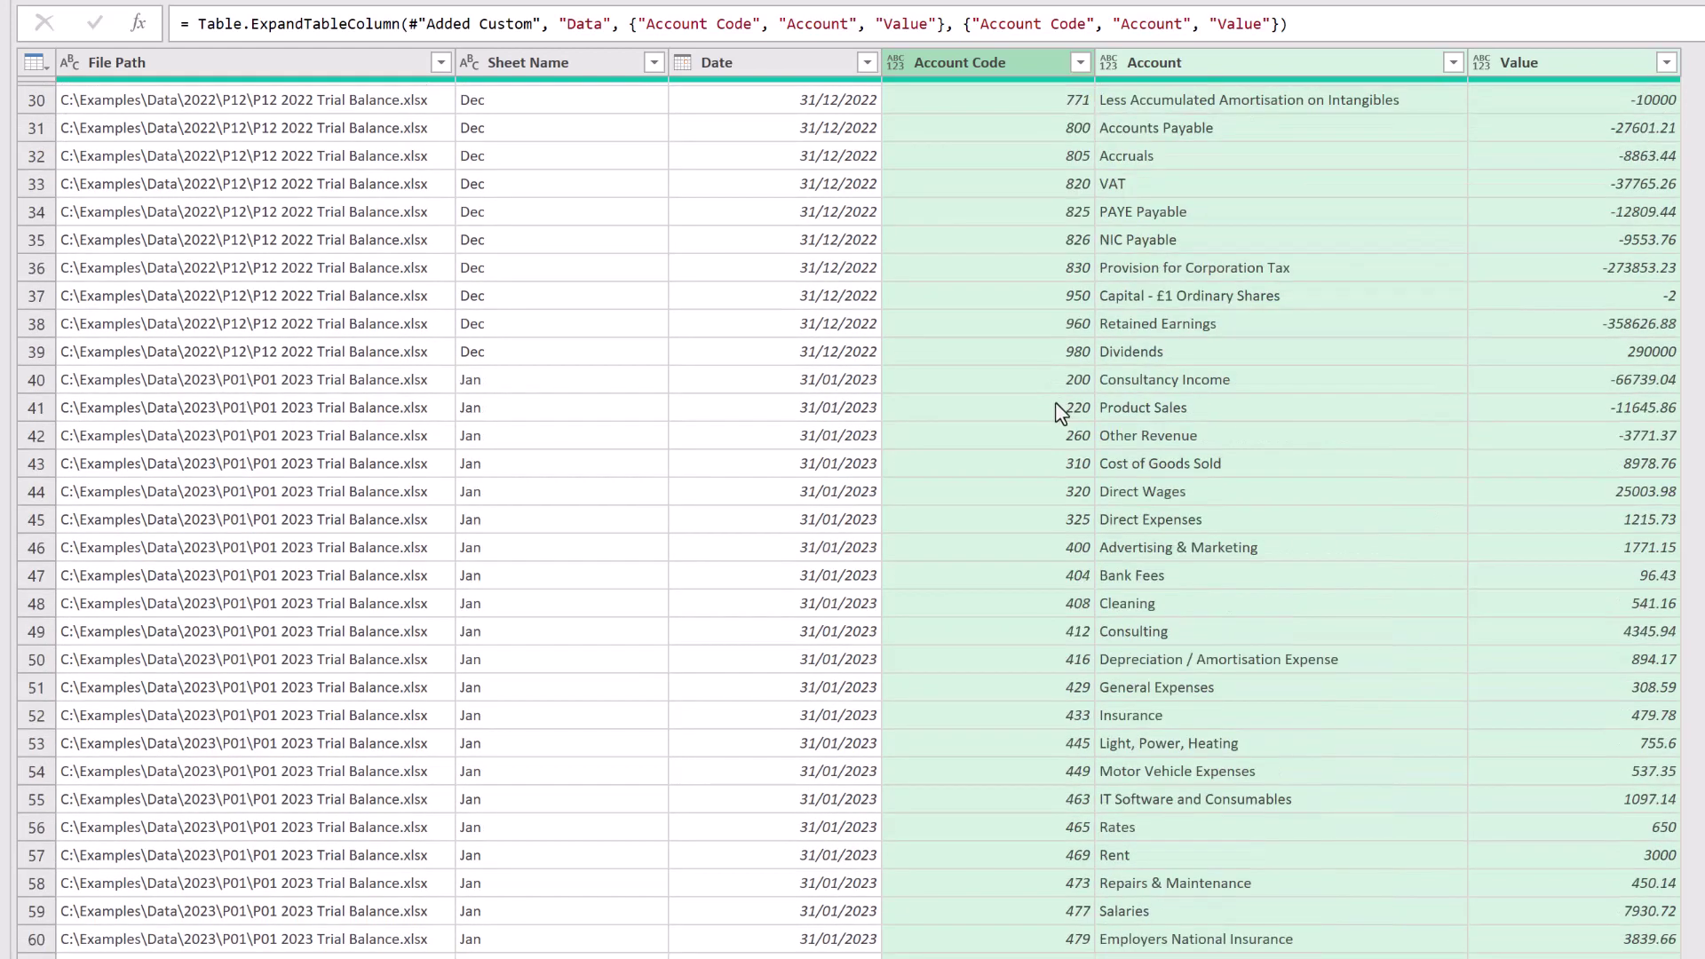
{"action": "scroll", "coordinate": [1057, 414], "scroll_direction": "down", "scroll_amount": 13}
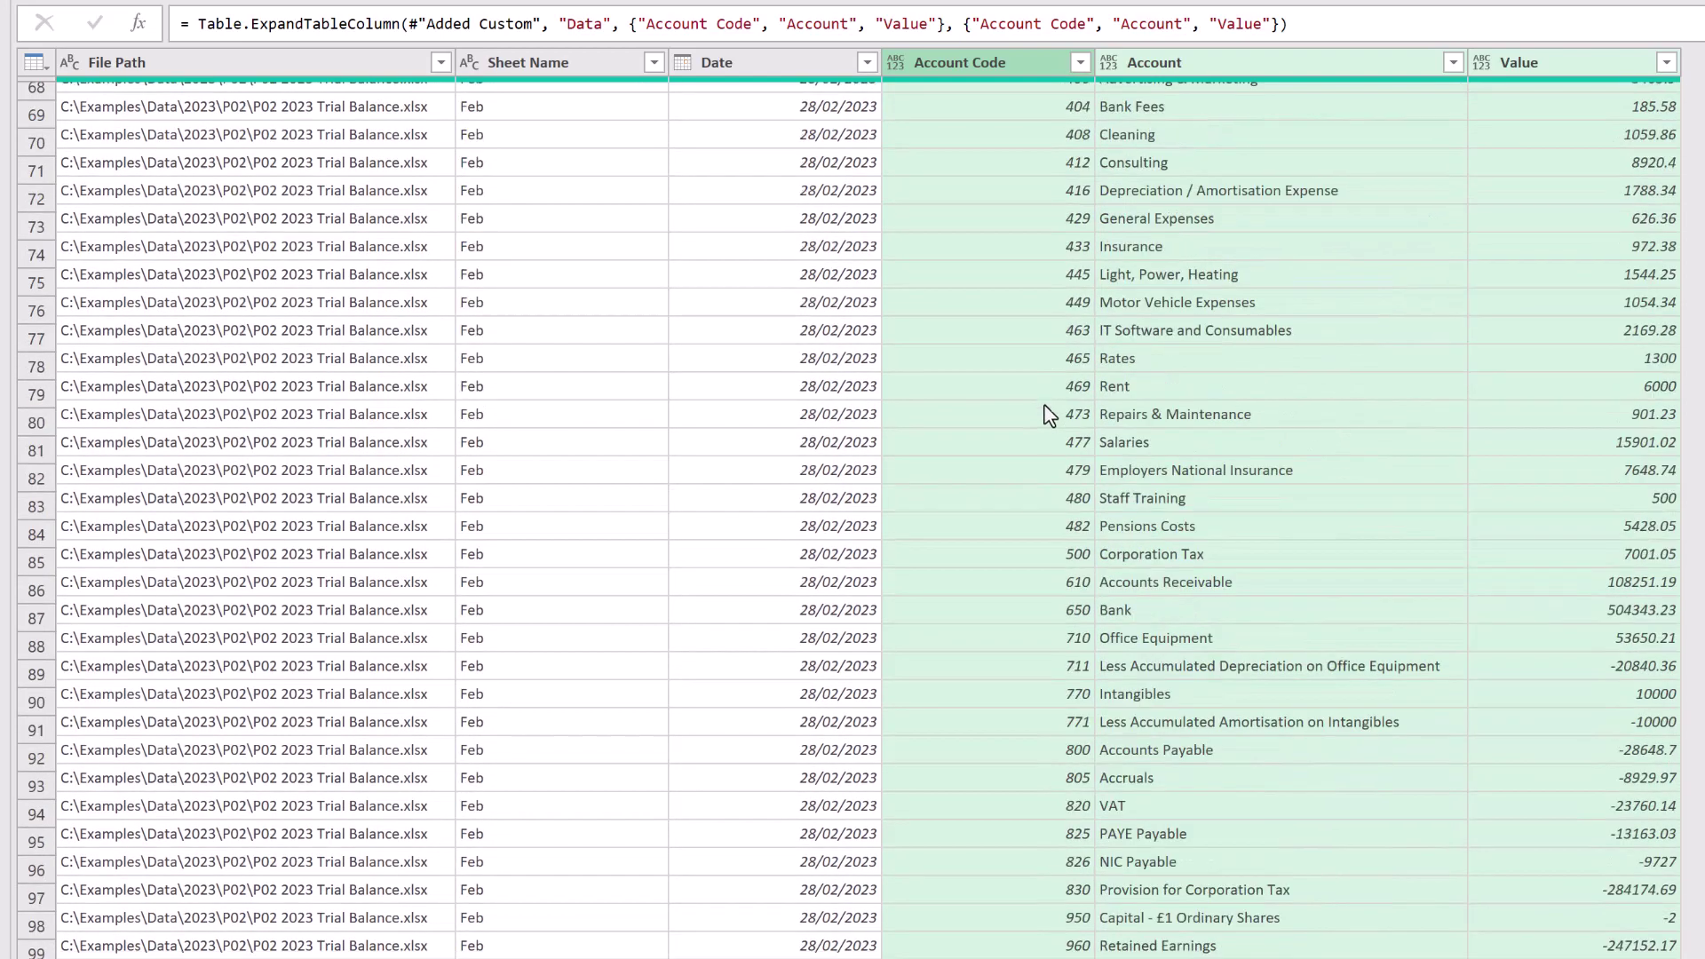
{"action": "scroll", "coordinate": [1051, 414], "scroll_direction": "down", "scroll_amount": 15}
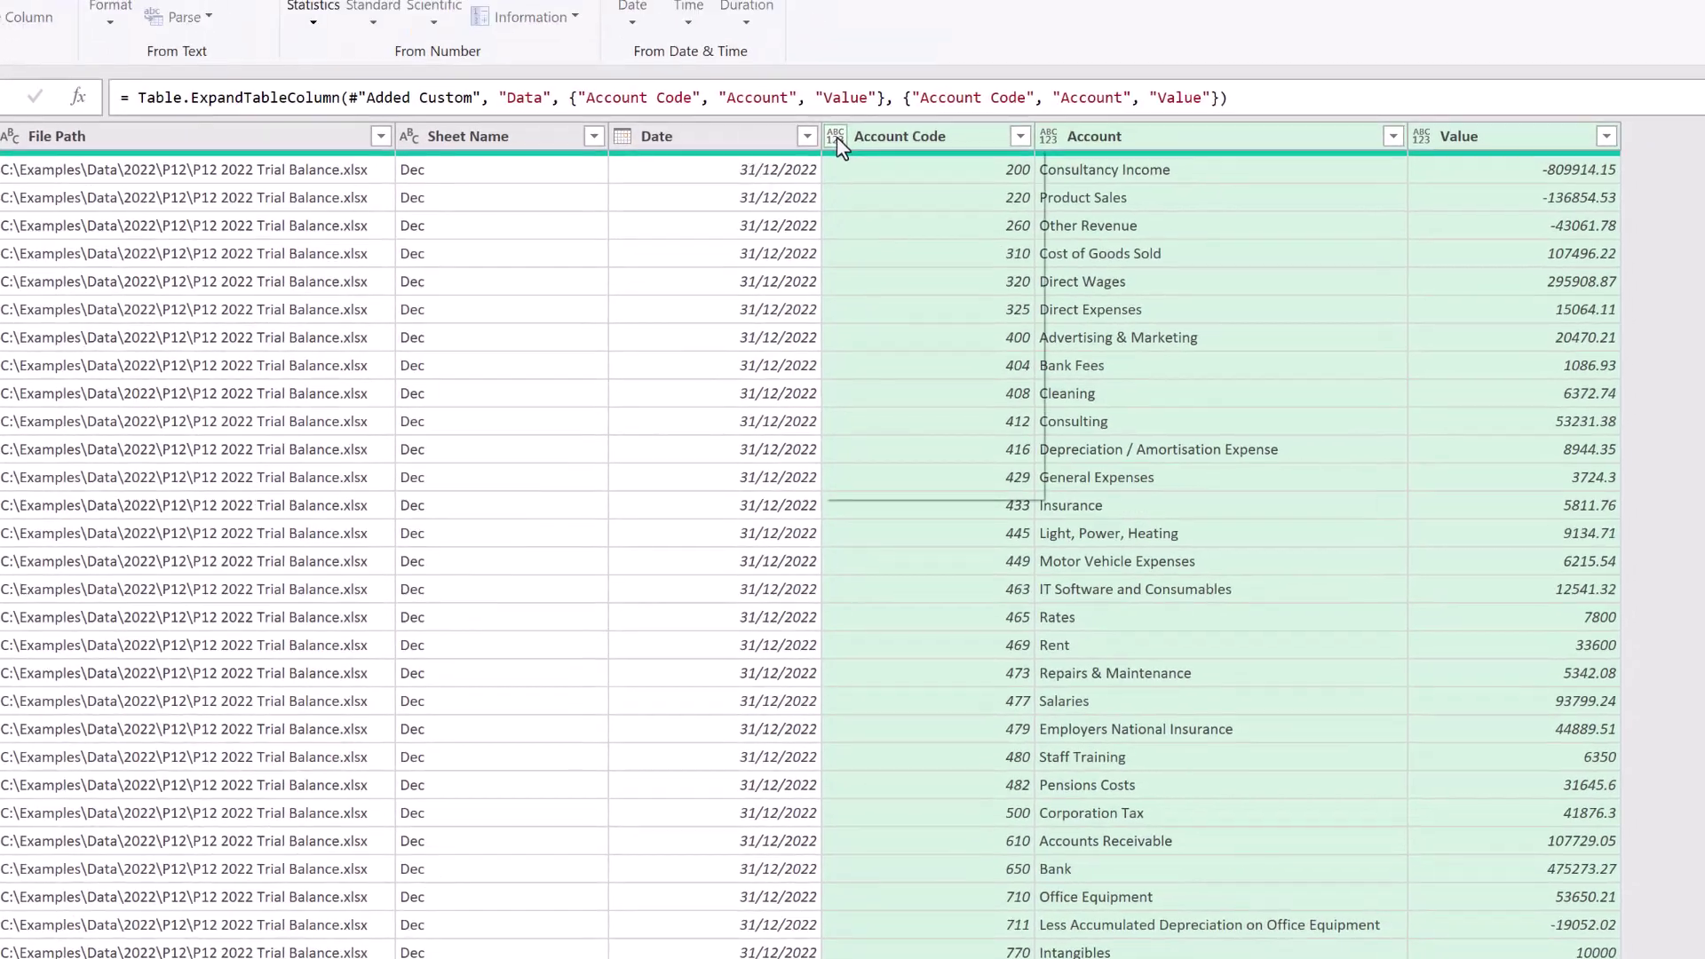
Set Account Code to Whole Number, Account to Text, and Value to Decimal Number
{"action": "left_click", "coordinate": [896, 64]}
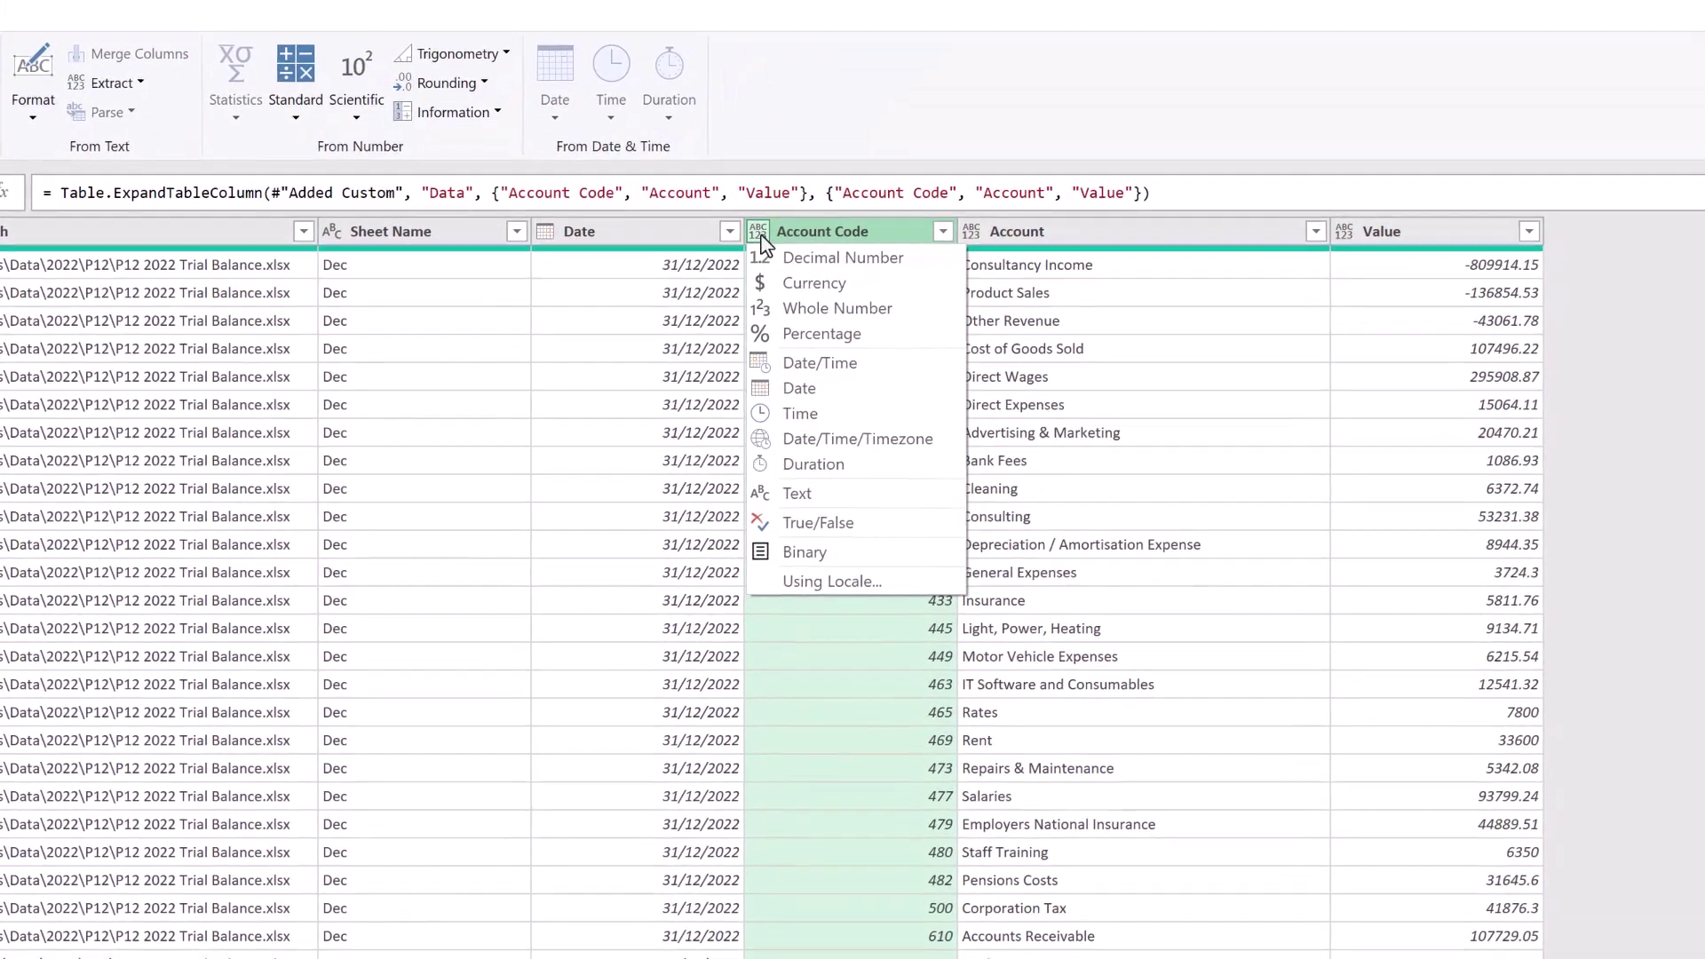
{"action": "left_click", "coordinate": [812, 307]}
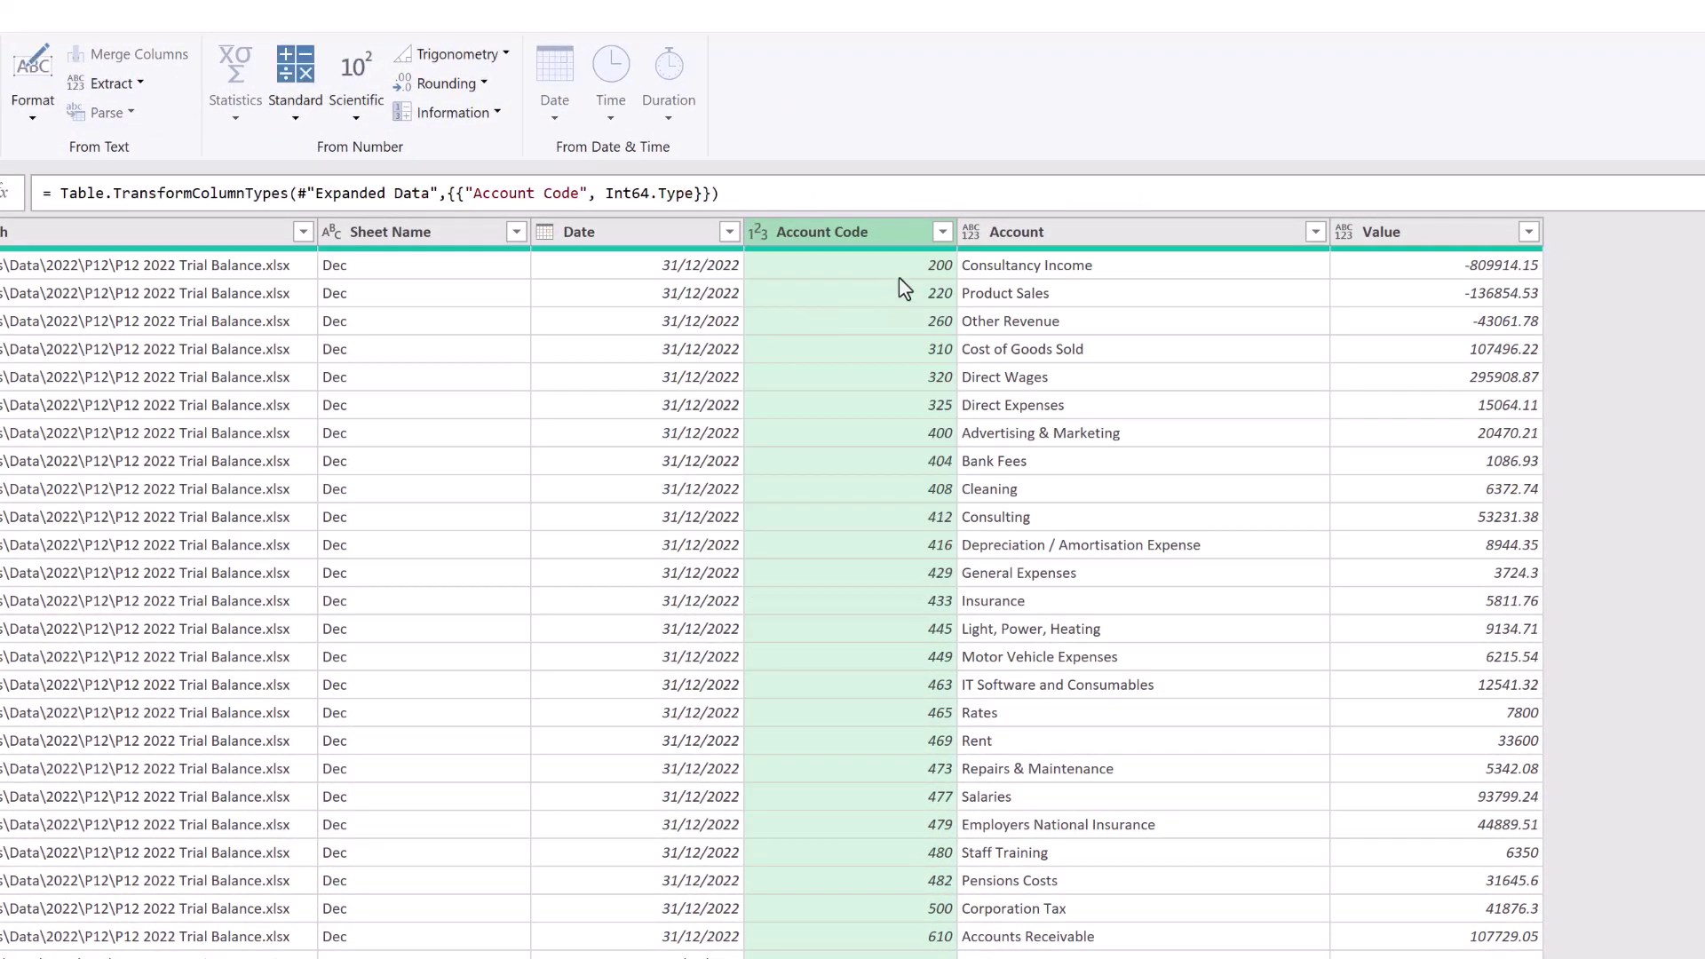
{"action": "left_click", "coordinate": [972, 233]}
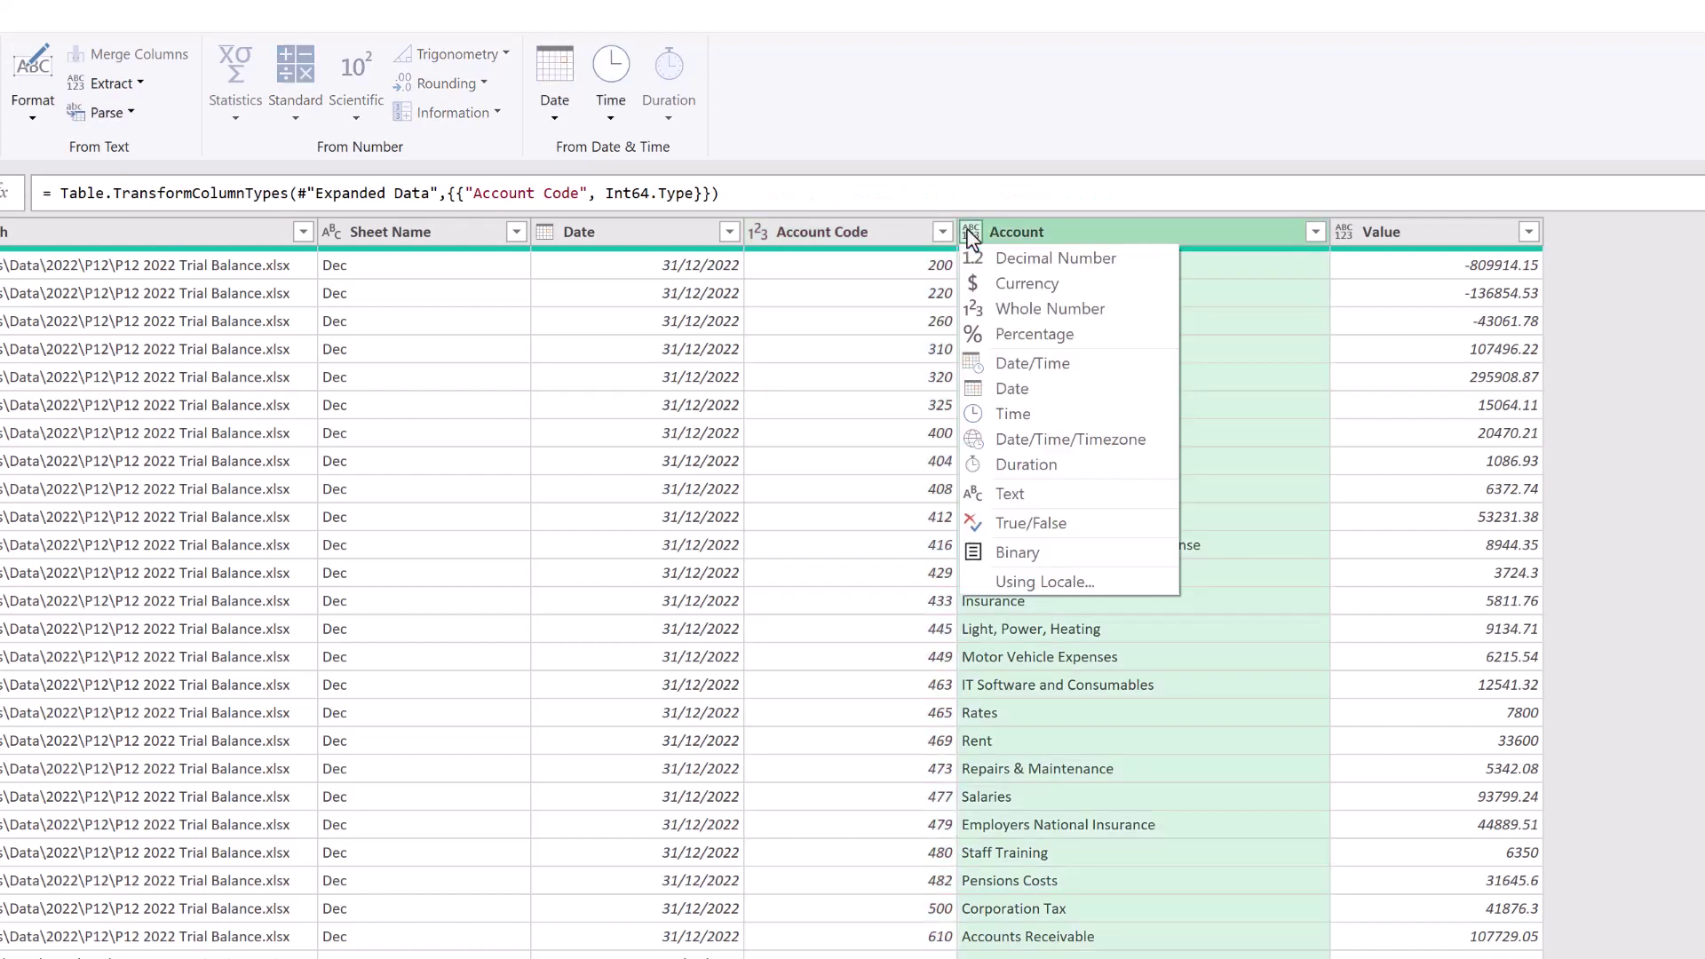
{"action": "left_click", "coordinate": [1057, 493]}
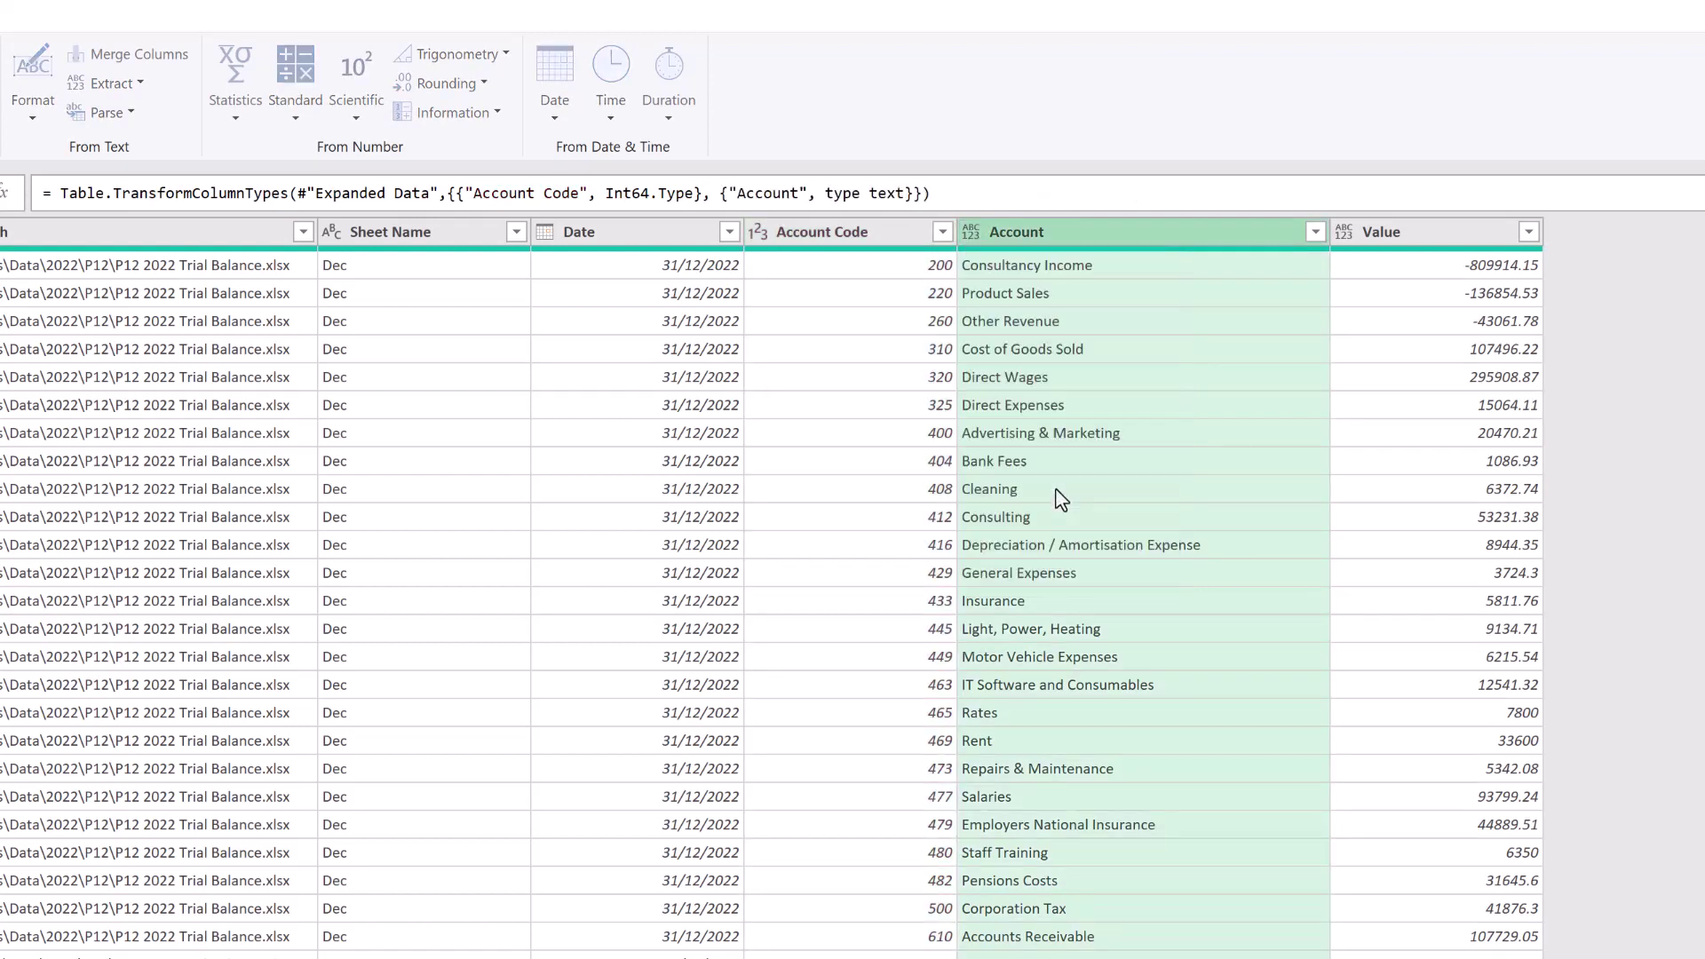
{"action": "left_click", "coordinate": [1345, 231]}
{"action": "left_click", "coordinate": [1378, 249]}
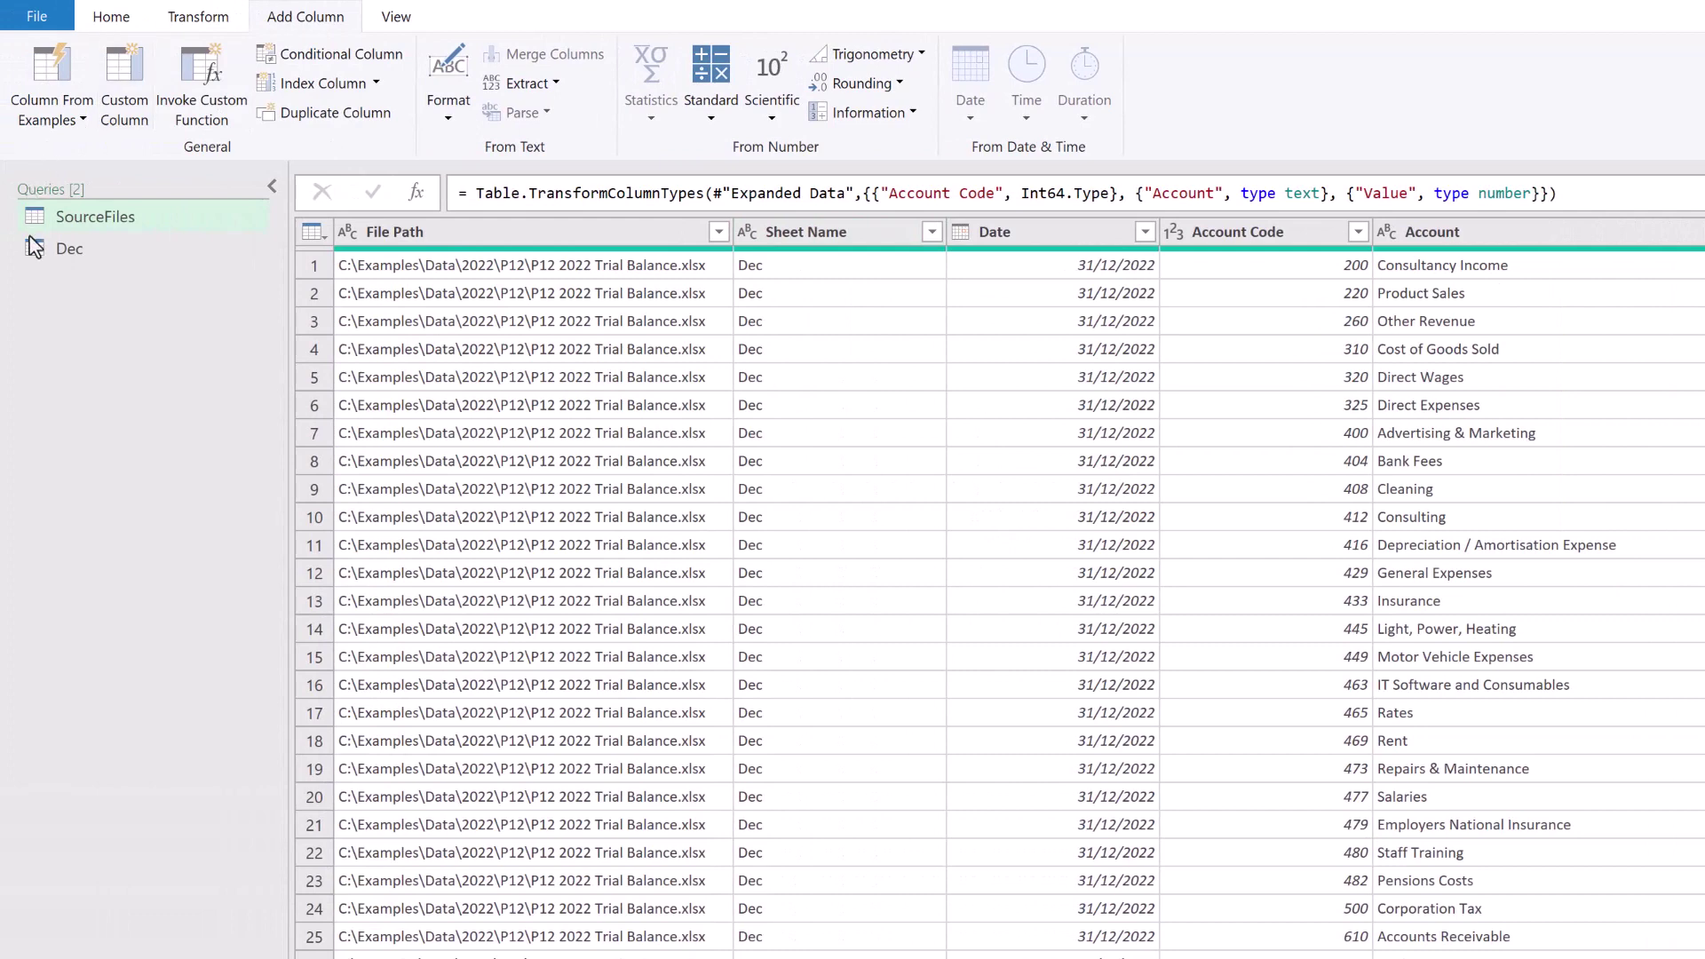
Delete the Dec query from the Queries pane and confirm the deletion
{"action": "left_click", "coordinate": [103, 253]}
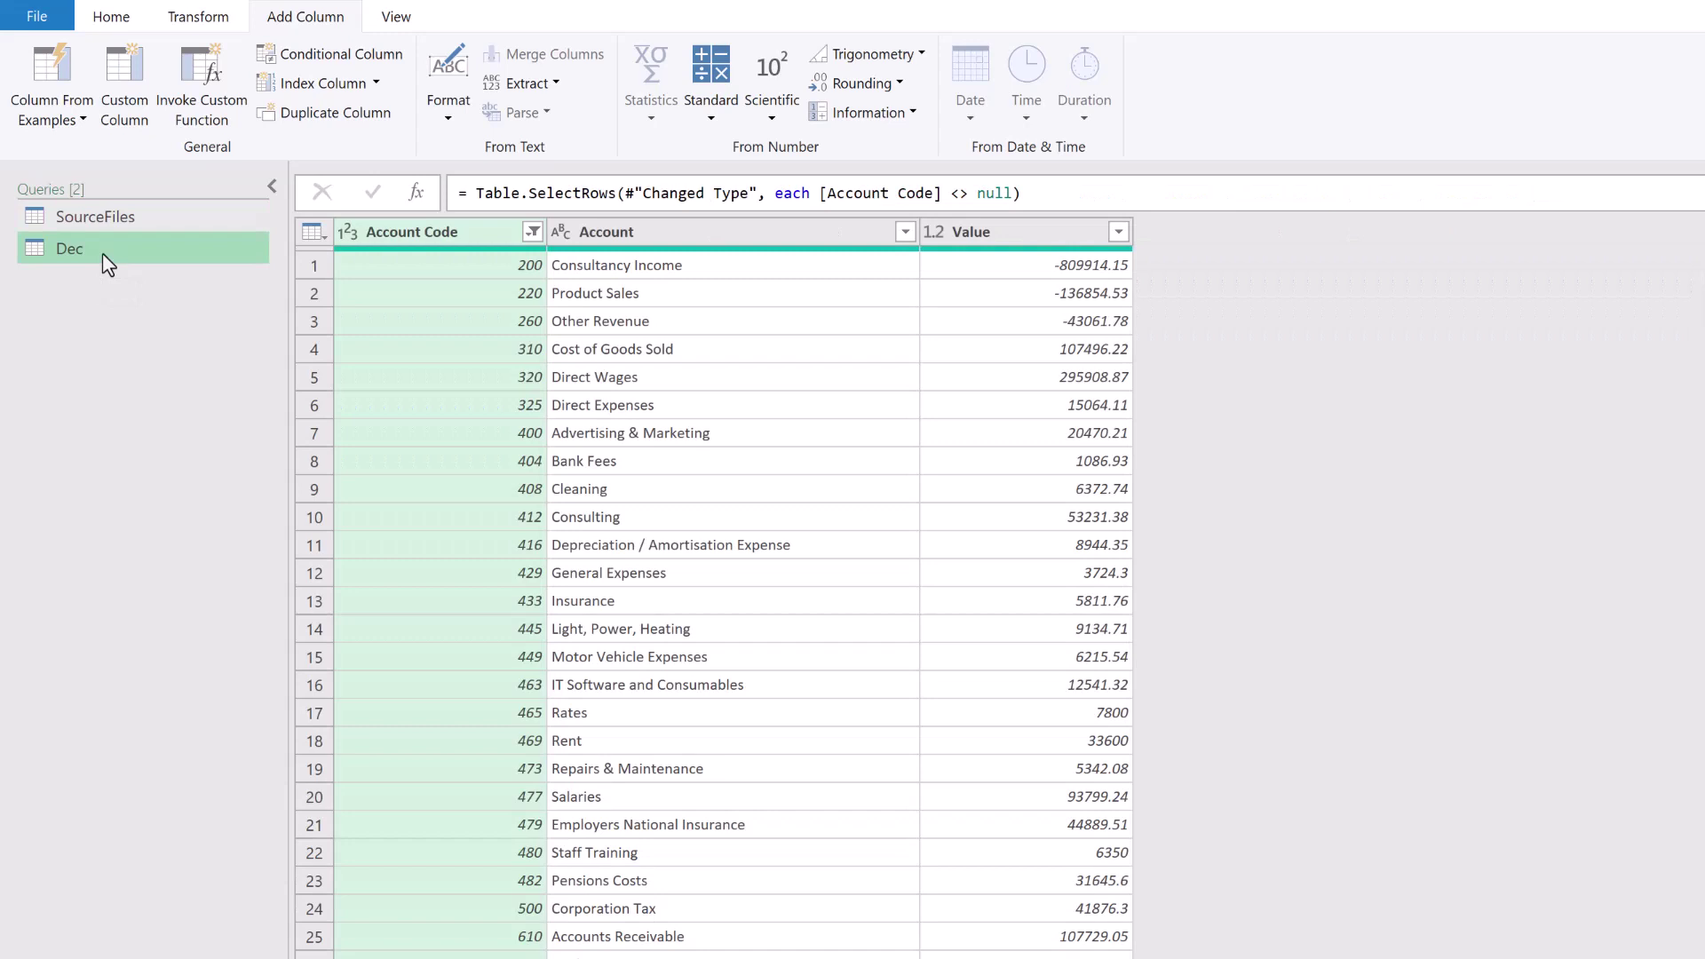
{"action": "key", "text": "Delete"}
{"action": "left_click", "coordinate": [1425, 718]}
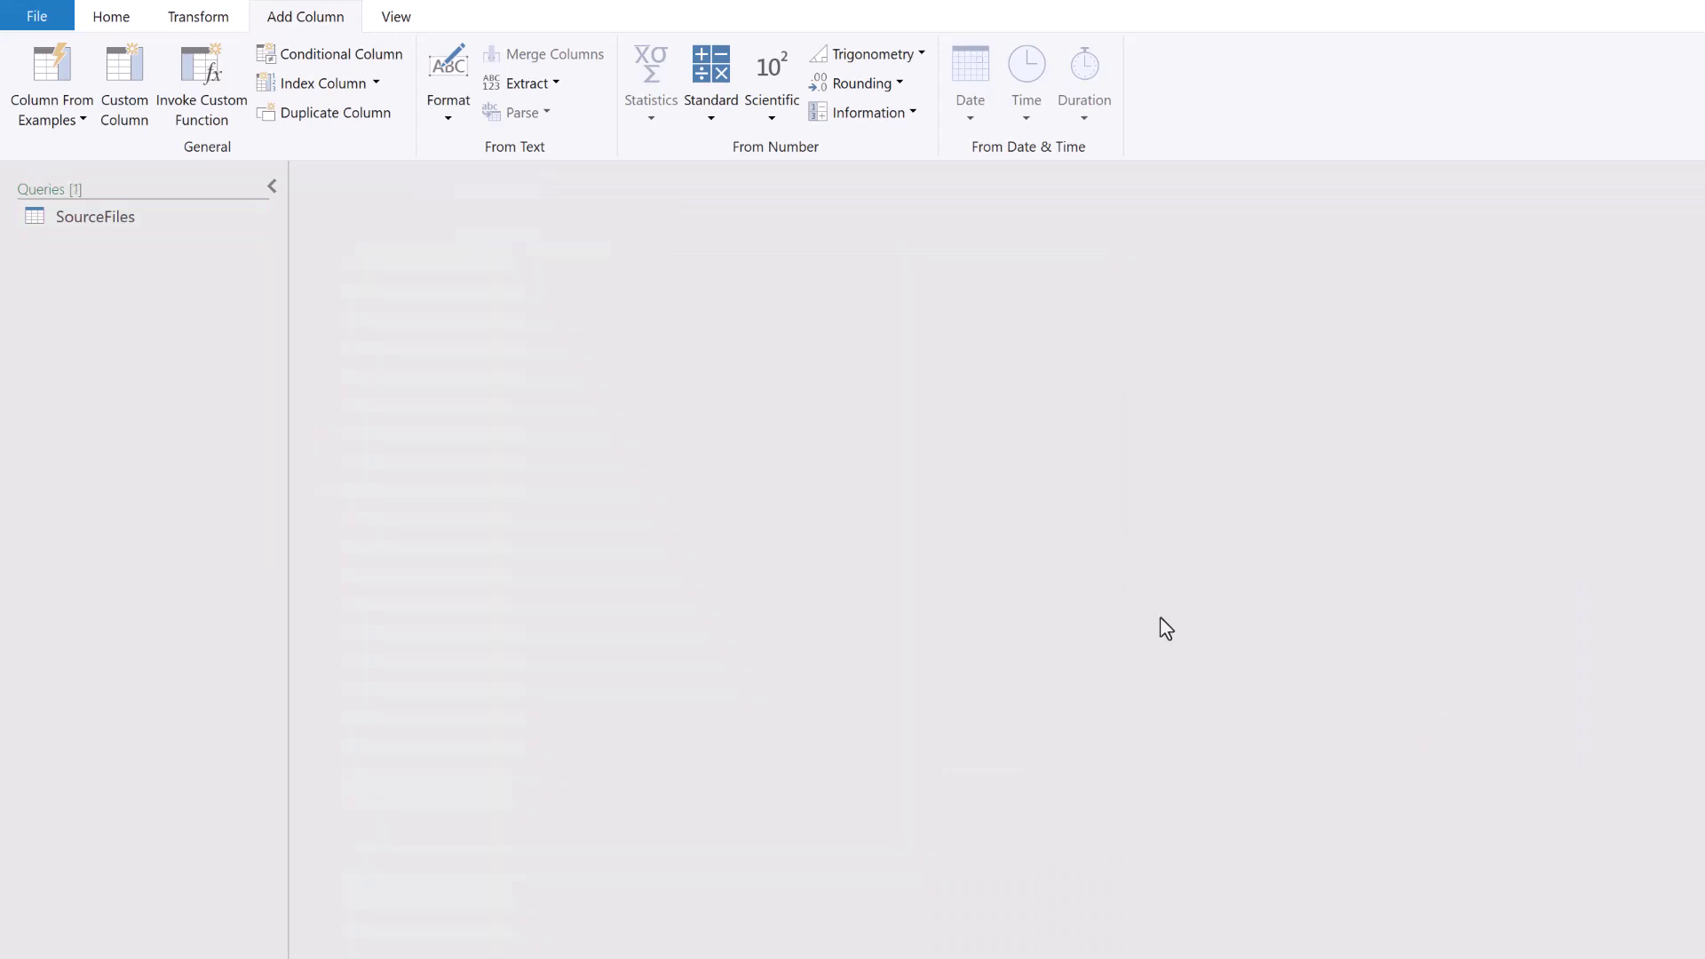
{"action": "left_click", "coordinate": [36, 16]}
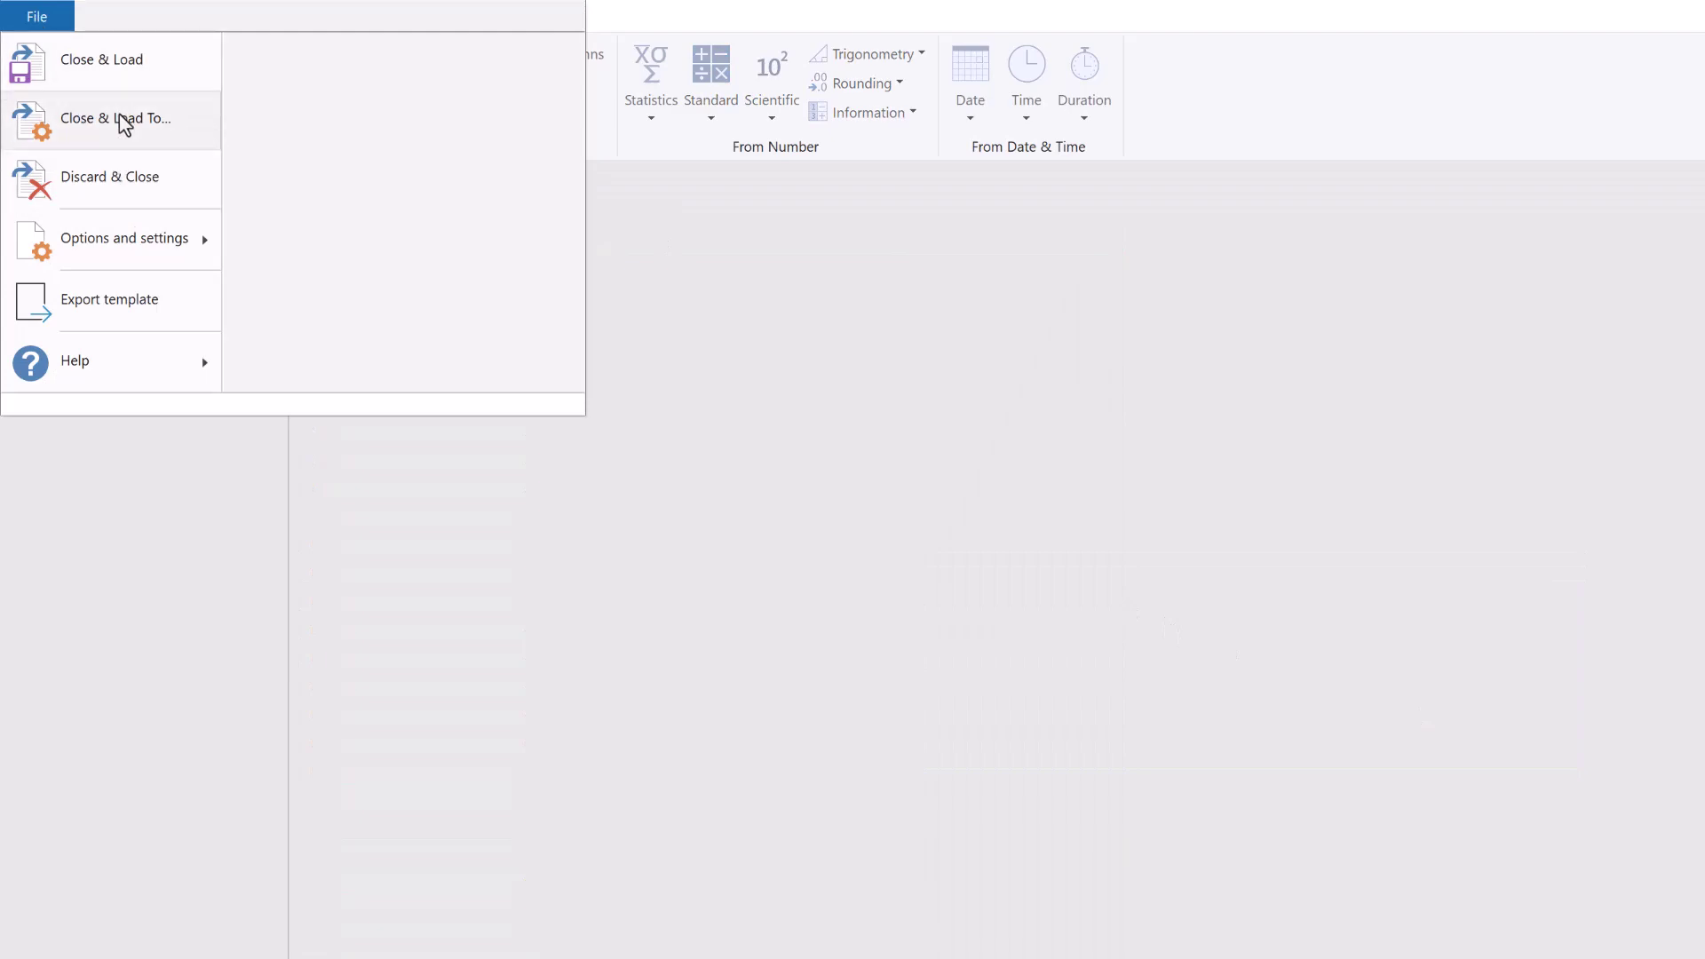
Close & Load To a table on a new worksheet
{"action": "left_click", "coordinate": [119, 114]}
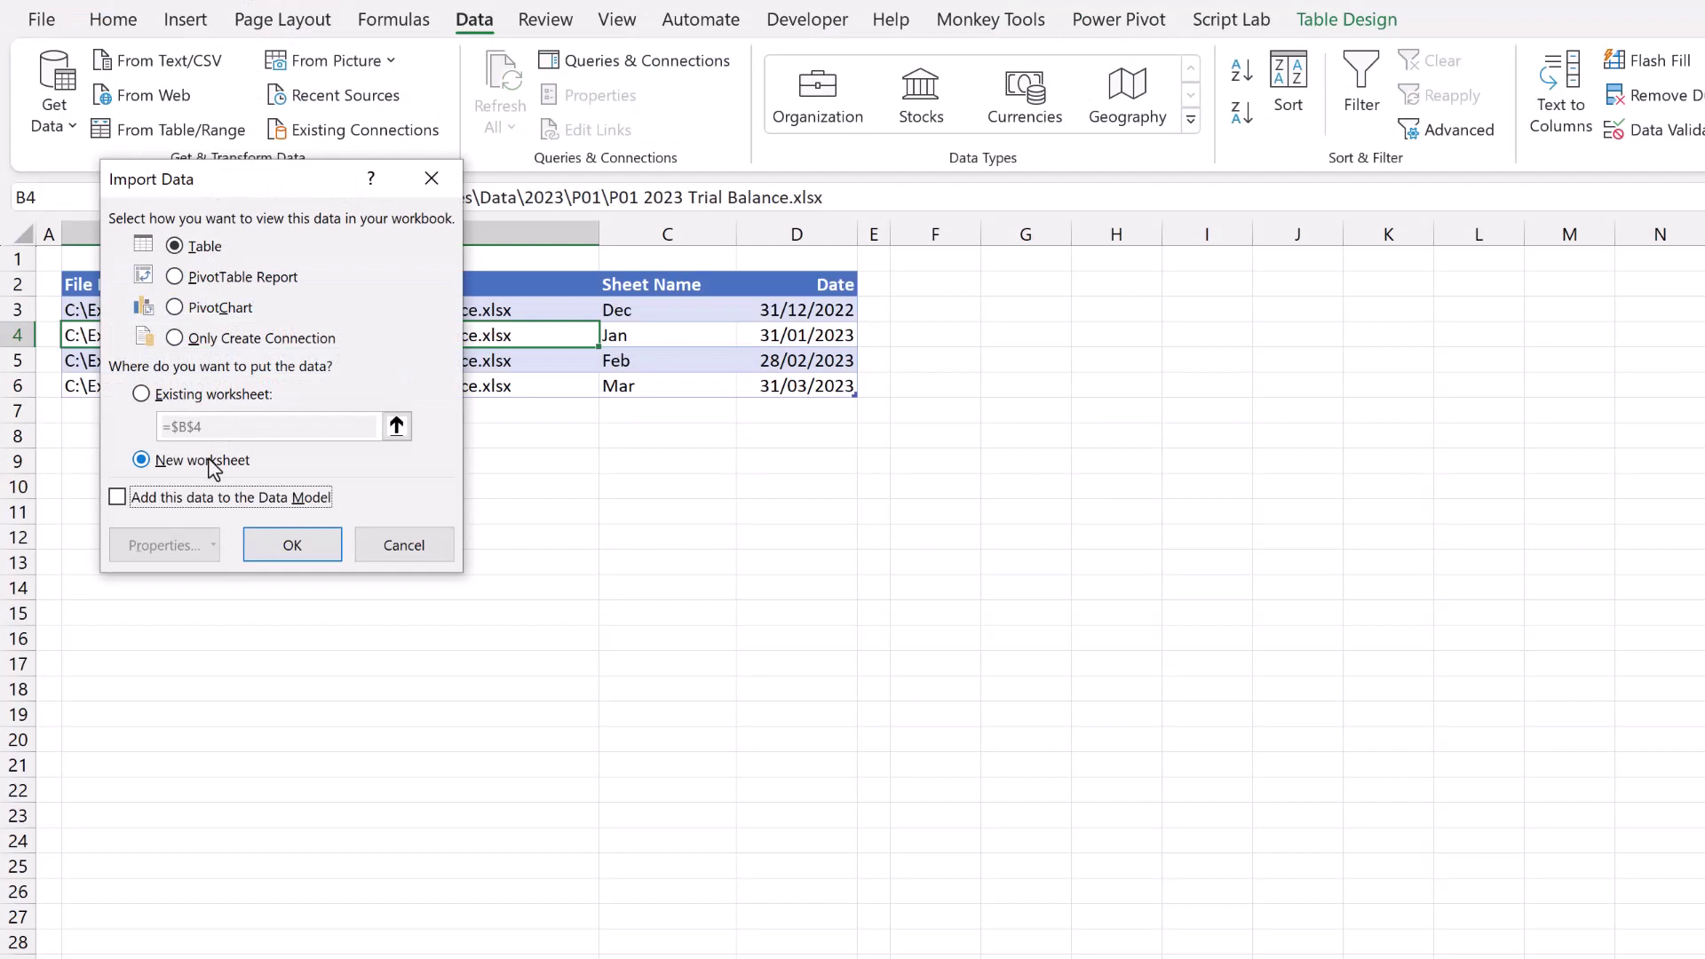
{"action": "left_click", "coordinate": [318, 556]}
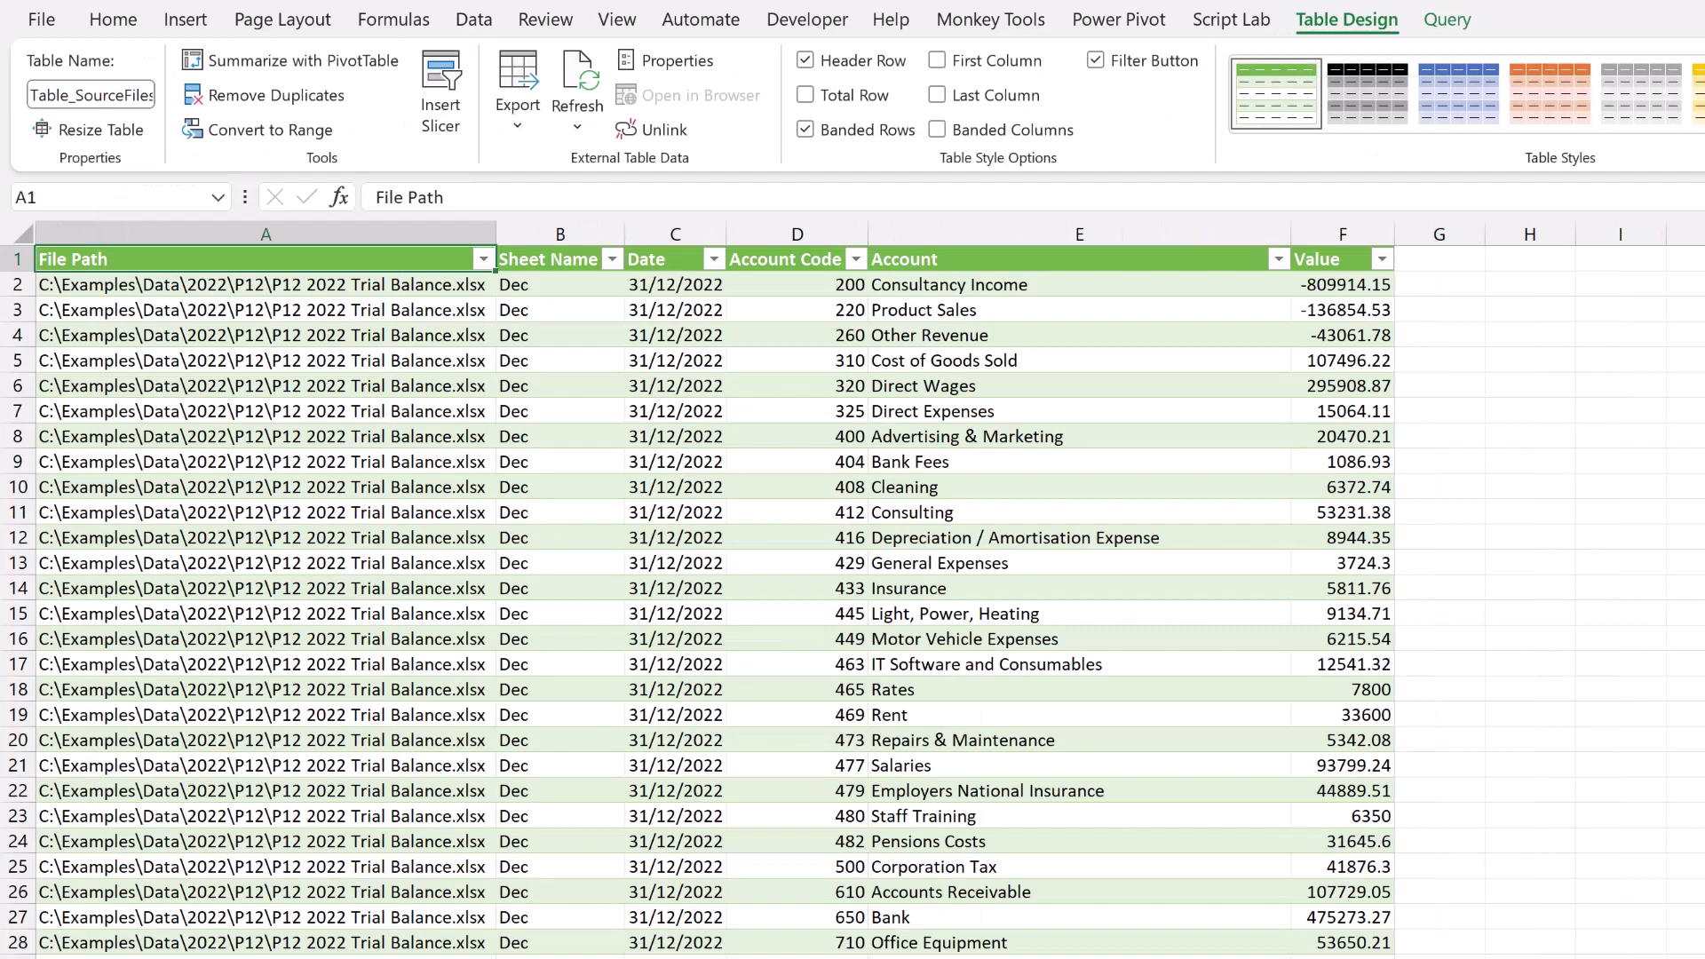
Return to the worksheet listing the four SourceFiles paths, sheet names and dates
{"action": "key", "text": "ctrl+Page_Up"}
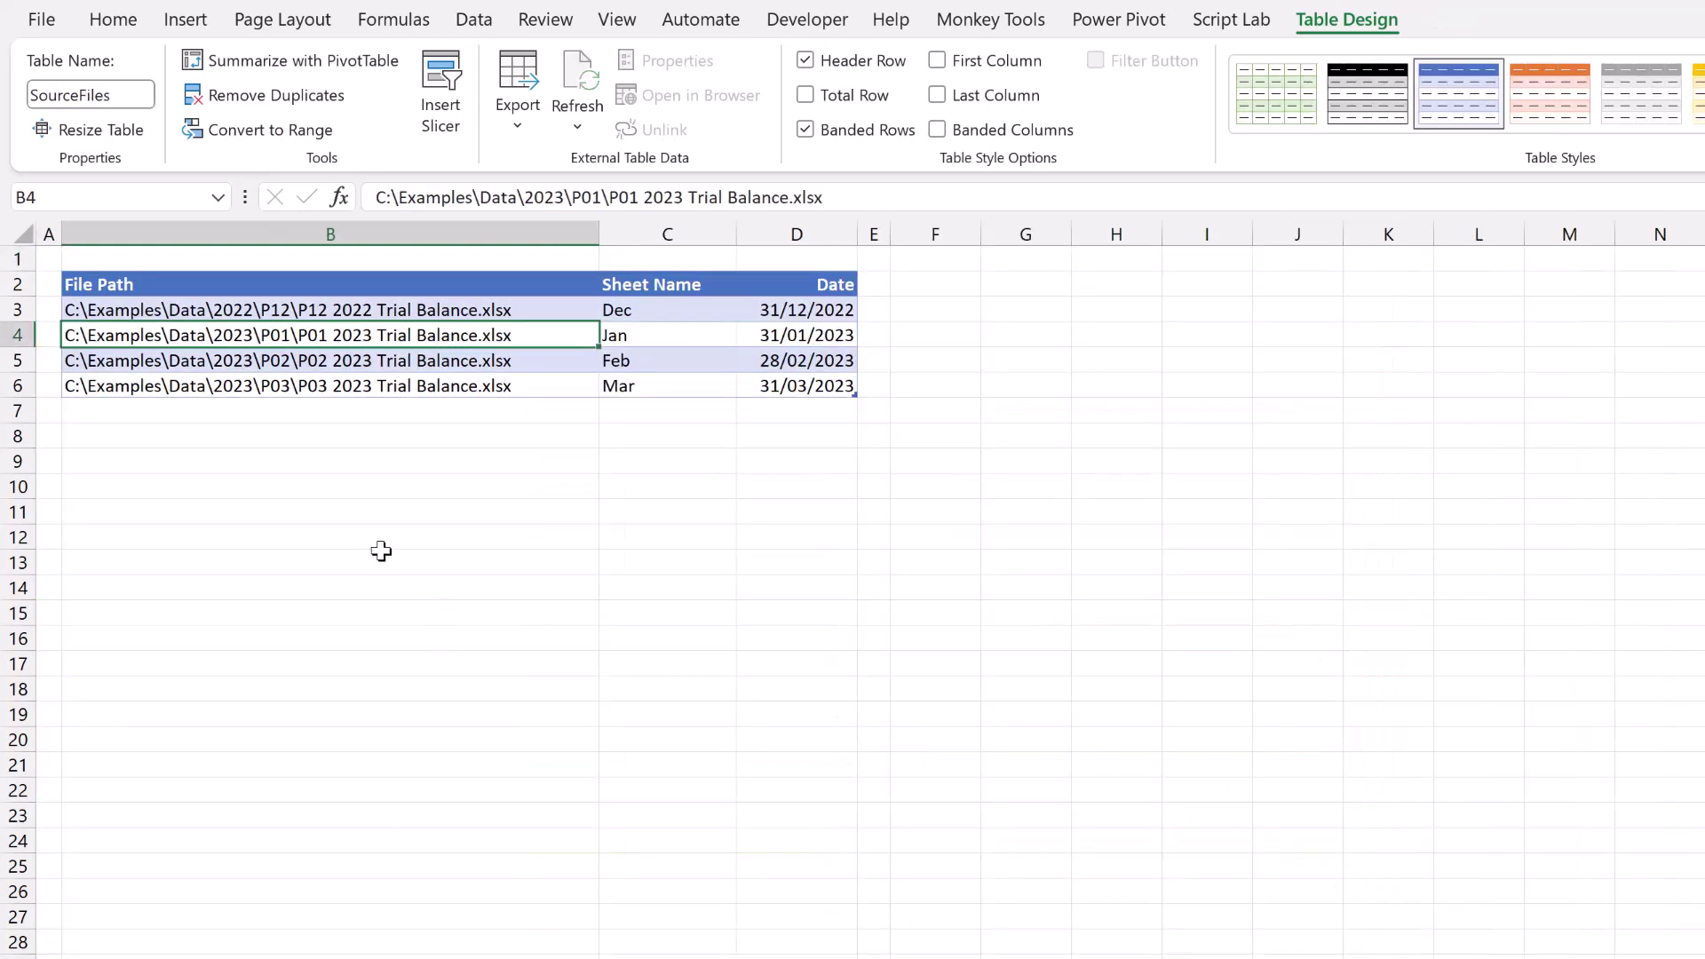